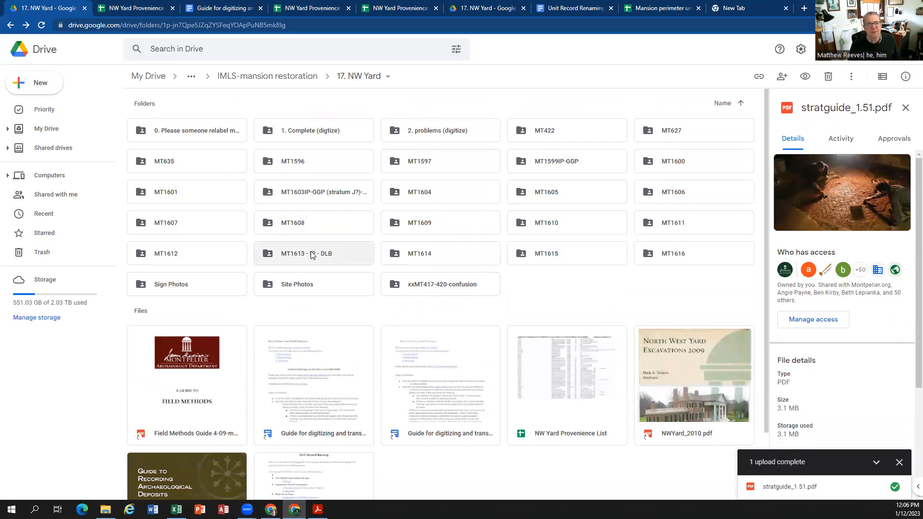
Step: Open the MT1596 folder in 17. NW Yard and look through its unit record files
{"action": "left_click", "coordinate": [317, 196]}
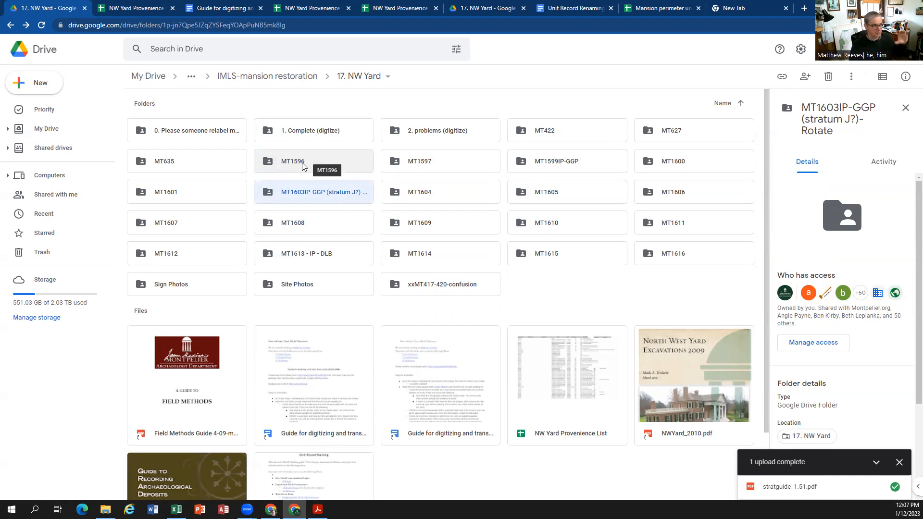
{"action": "left_click", "coordinate": [306, 166]}
{"action": "double_click", "coordinate": [305, 163]}
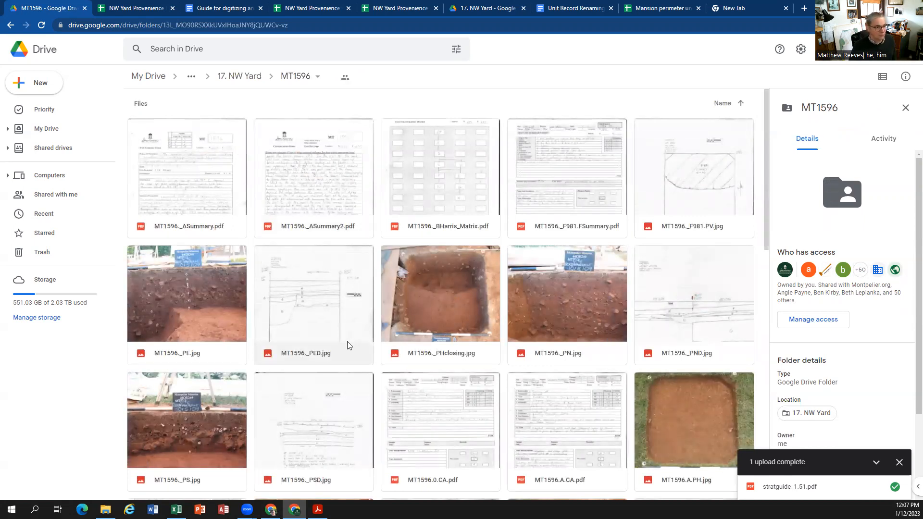
{"action": "scroll", "coordinate": [362, 336], "scroll_direction": "down", "scroll_amount": 2}
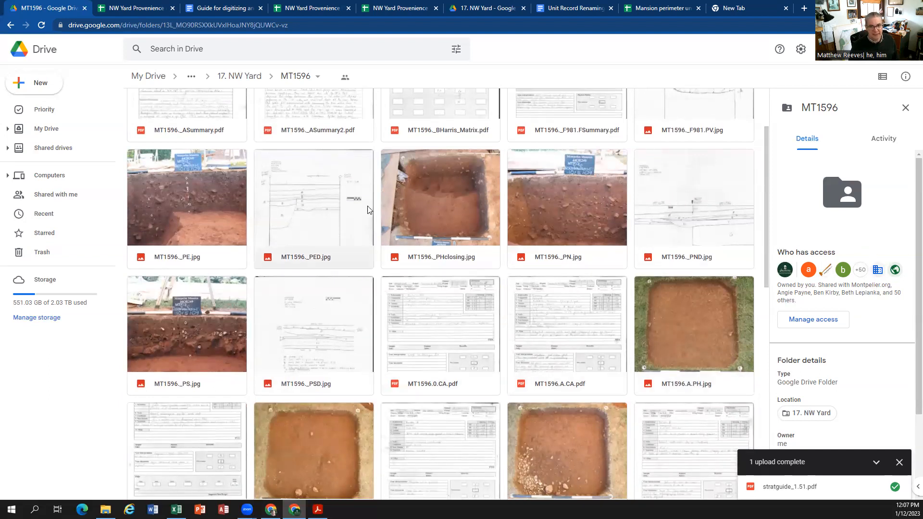
{"action": "scroll", "coordinate": [496, 285], "scroll_direction": "down", "scroll_amount": 2}
{"action": "scroll", "coordinate": [497, 285], "scroll_direction": "down", "scroll_amount": 2}
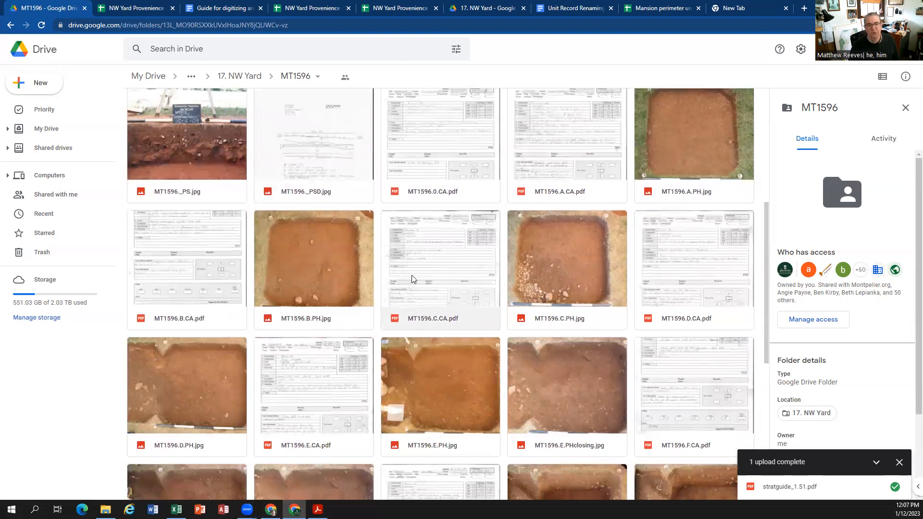
Step: Open MT1596.A.CA.pdf, review both pages of the stratum form, and close the preview
{"action": "scroll", "coordinate": [458, 201], "scroll_direction": "up", "scroll_amount": 2}
{"action": "double_click", "coordinate": [541, 214]}
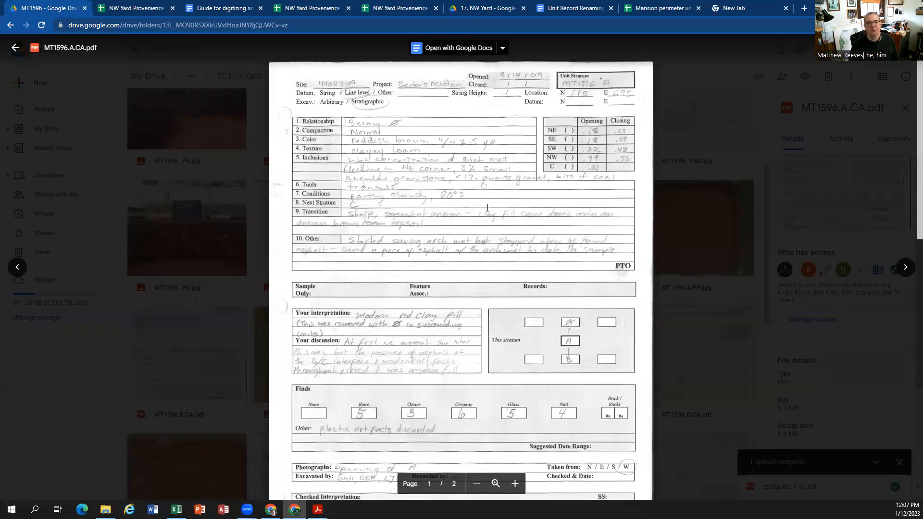
{"action": "scroll", "coordinate": [487, 208], "scroll_direction": "down", "scroll_amount": 10}
{"action": "scroll", "coordinate": [471, 206], "scroll_direction": "up", "scroll_amount": 12}
{"action": "scroll", "coordinate": [471, 211], "scroll_direction": "down", "scroll_amount": 10}
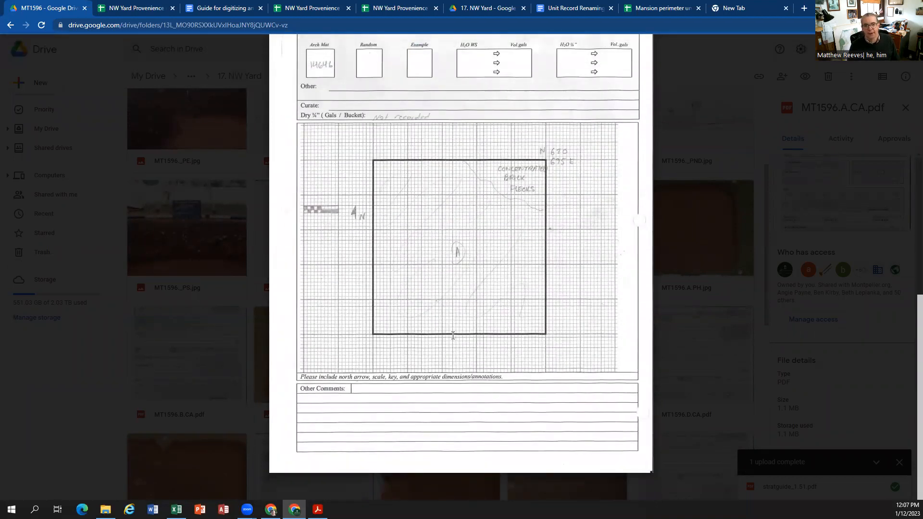
{"action": "scroll", "coordinate": [516, 231], "scroll_direction": "up", "scroll_amount": 12}
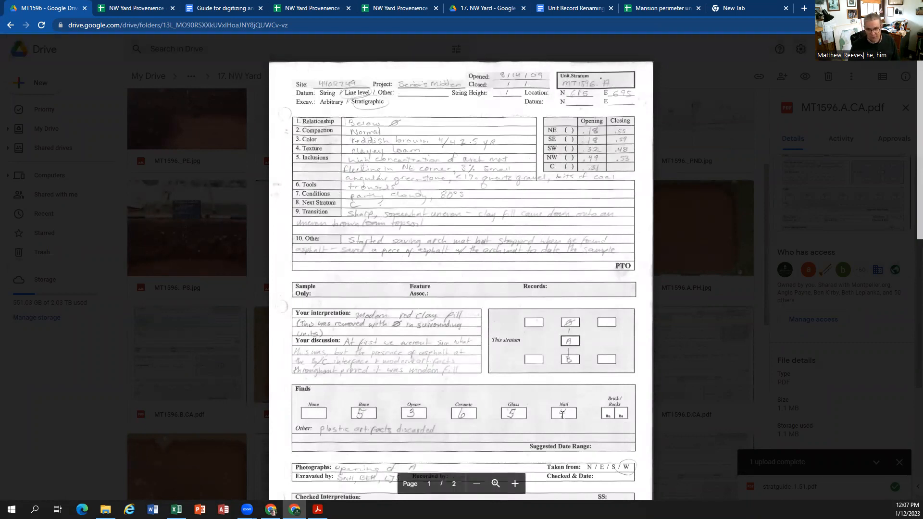
{"action": "left_click", "coordinate": [672, 297]}
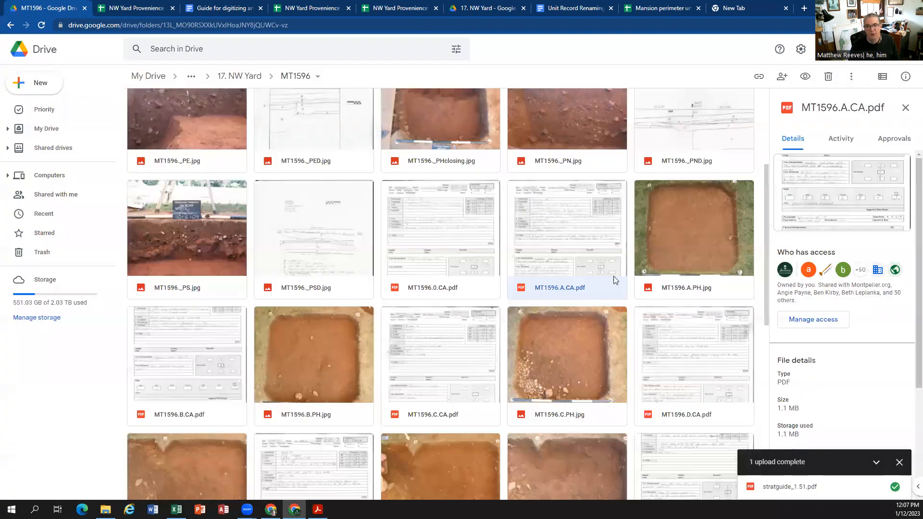
Step: View the MT1596.A.PH.jpg and MT1596.H.PH.jpg unit photos, closing each preview
{"action": "double_click", "coordinate": [679, 238]}
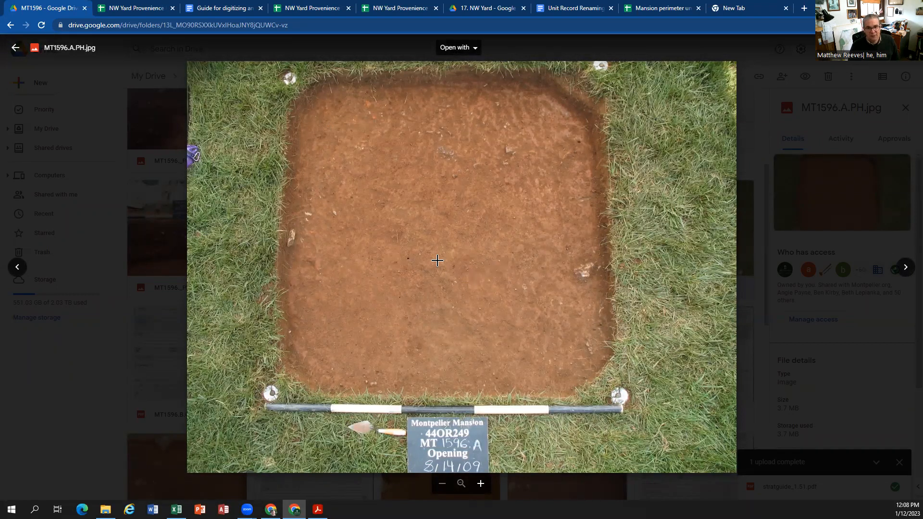
{"action": "left_click", "coordinate": [758, 257]}
{"action": "scroll", "coordinate": [642, 260], "scroll_direction": "down", "scroll_amount": 3}
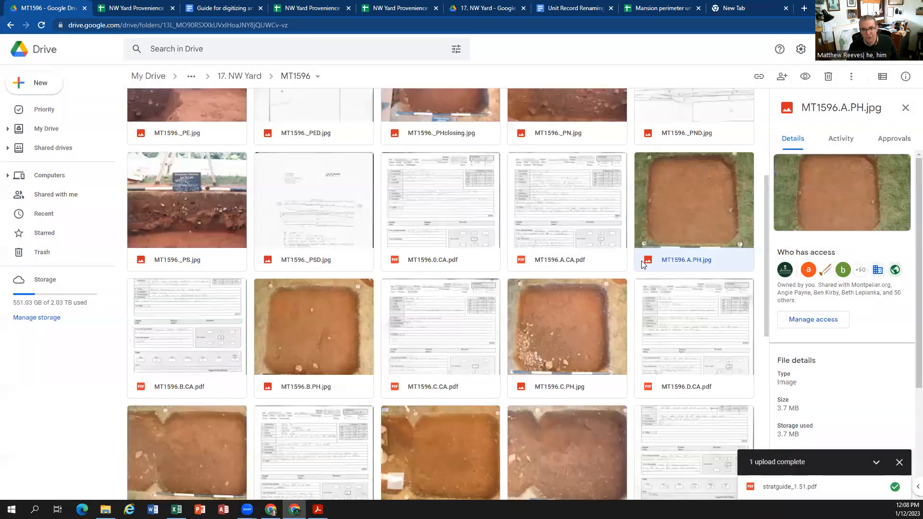
{"action": "scroll", "coordinate": [564, 261], "scroll_direction": "down", "scroll_amount": 5}
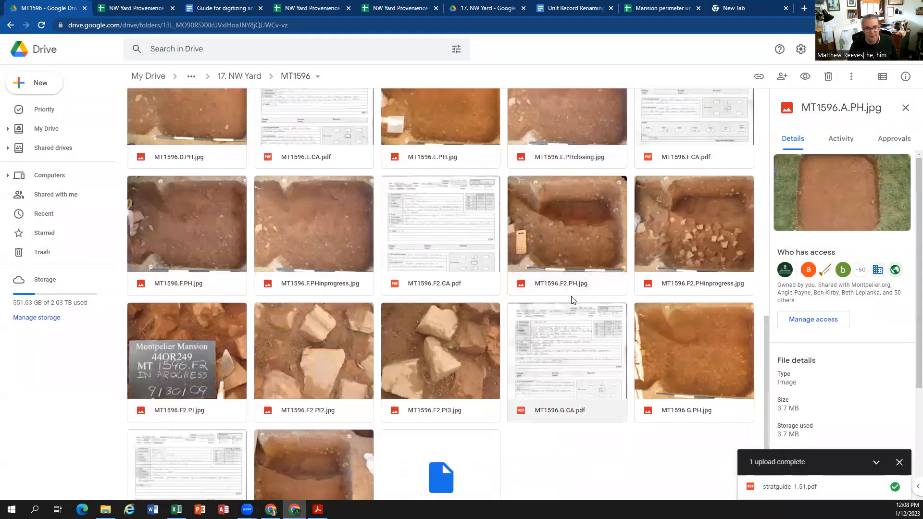
{"action": "scroll", "coordinate": [566, 279], "scroll_direction": "down", "scroll_amount": 1}
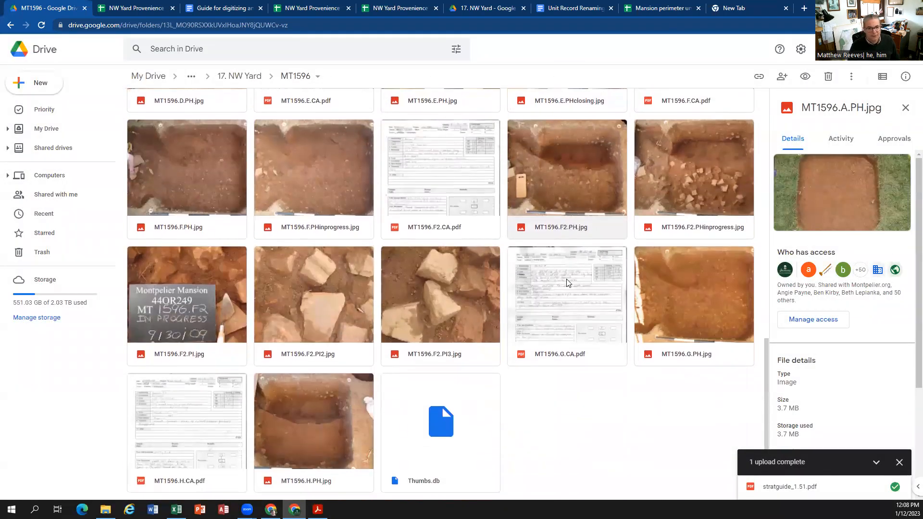
{"action": "double_click", "coordinate": [307, 436]}
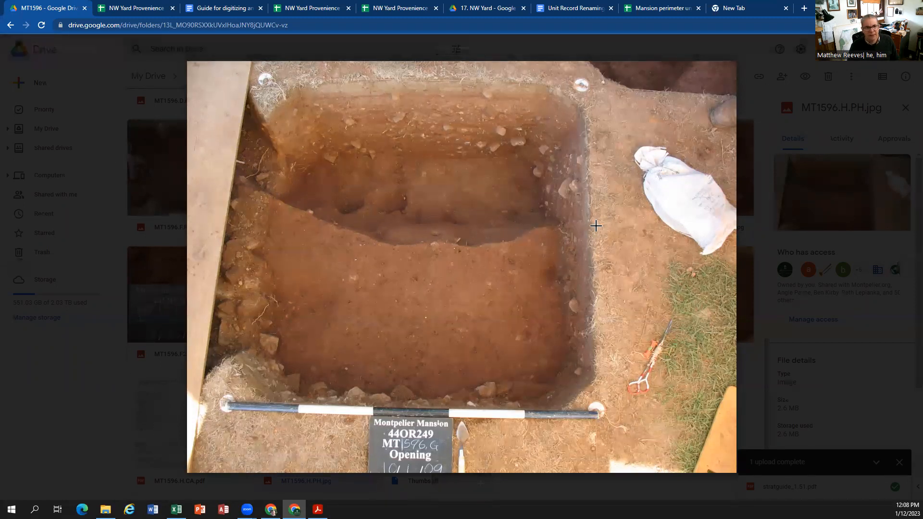
{"action": "left_click", "coordinate": [166, 210]}
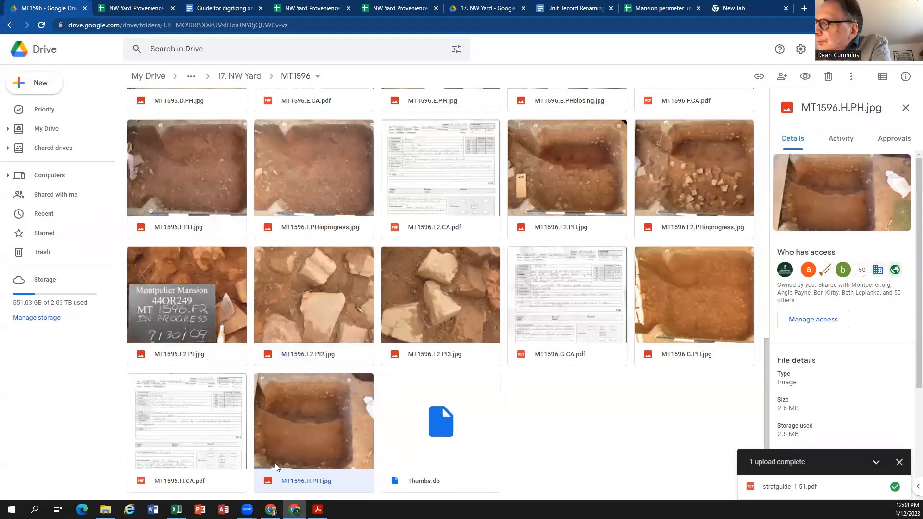
Step: Leave the MT1596 folder and look through the folders and files in IMLS-mansion restoration
{"action": "scroll", "coordinate": [367, 302], "scroll_direction": "up", "scroll_amount": 15}
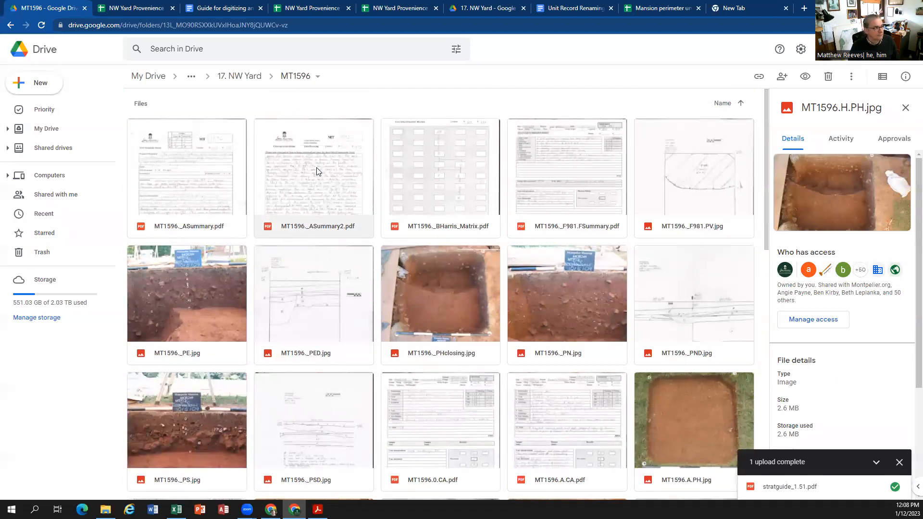
{"action": "left_click", "coordinate": [242, 77]}
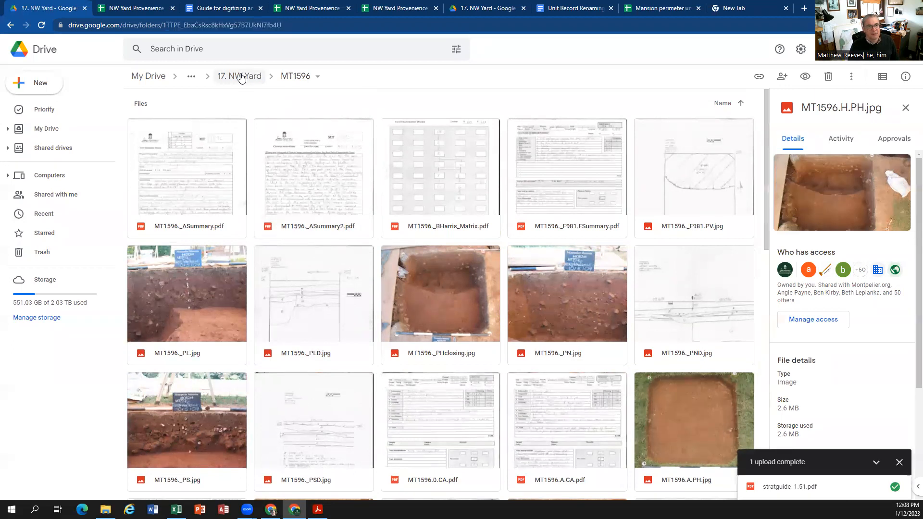
{"action": "scroll", "coordinate": [324, 208], "scroll_direction": "down", "scroll_amount": 4}
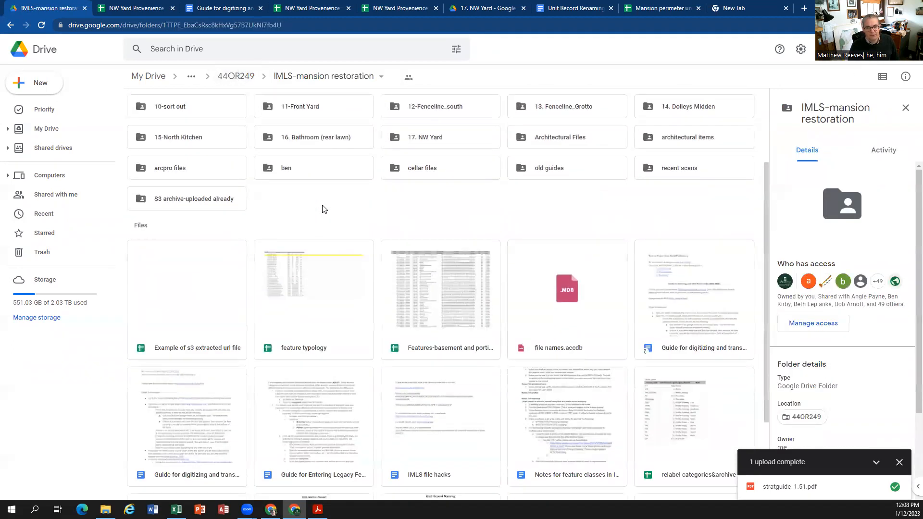
{"action": "scroll", "coordinate": [331, 207], "scroll_direction": "down", "scroll_amount": 1}
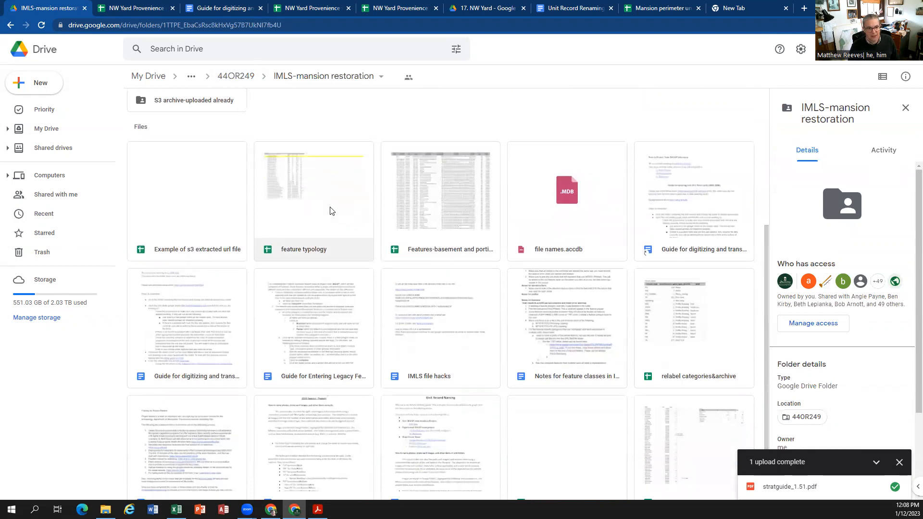
{"action": "scroll", "coordinate": [331, 208], "scroll_direction": "up", "scroll_amount": 5}
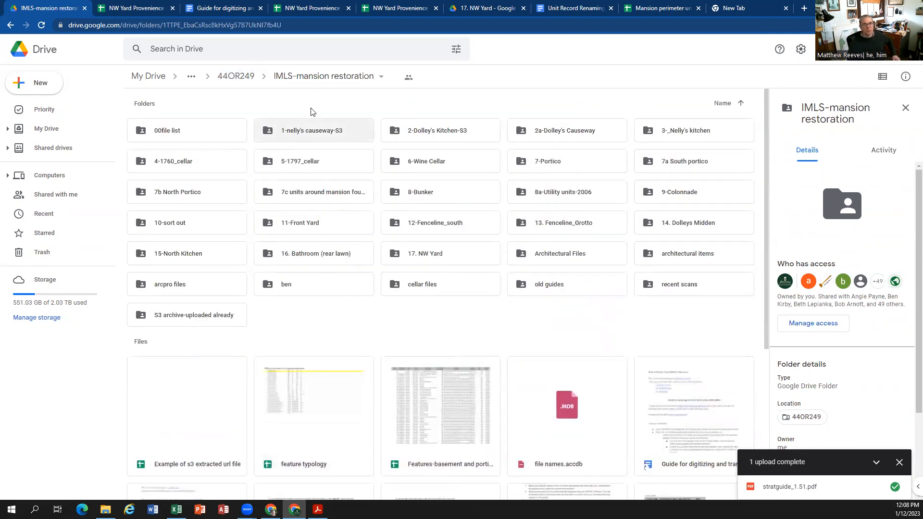
Step: Open the 17. NW Yard folder and check the details of Unit Record Renaming-Legacy Data and both digitizing guides
{"action": "double_click", "coordinate": [428, 255]}
{"action": "scroll", "coordinate": [283, 345], "scroll_direction": "down", "scroll_amount": 2}
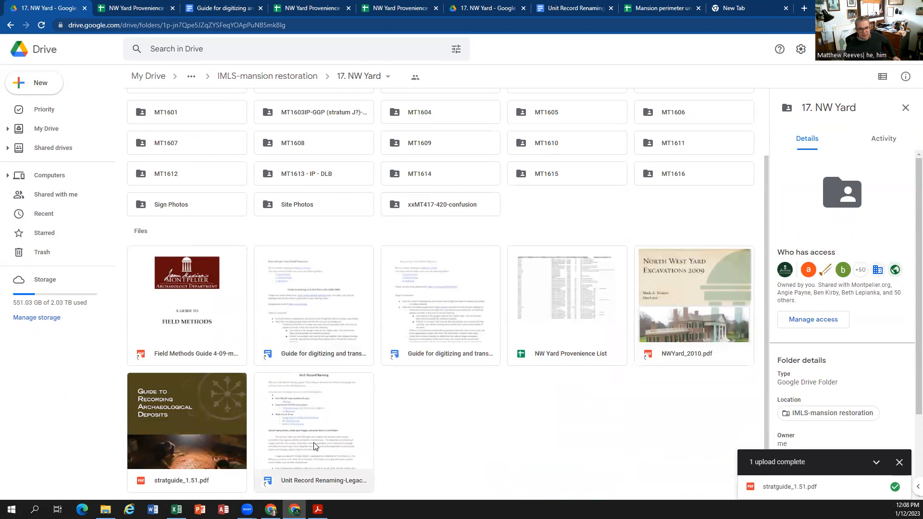
{"action": "left_click", "coordinate": [319, 455]}
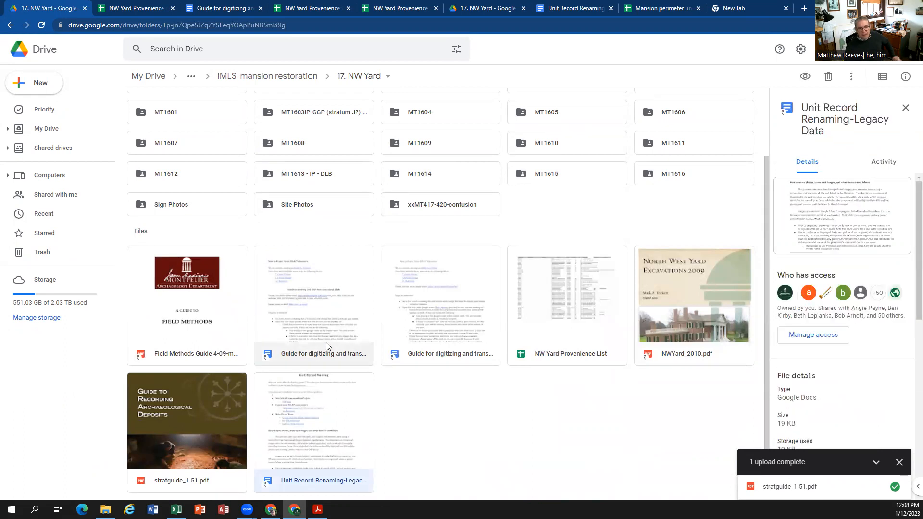
{"action": "left_click", "coordinate": [321, 312]}
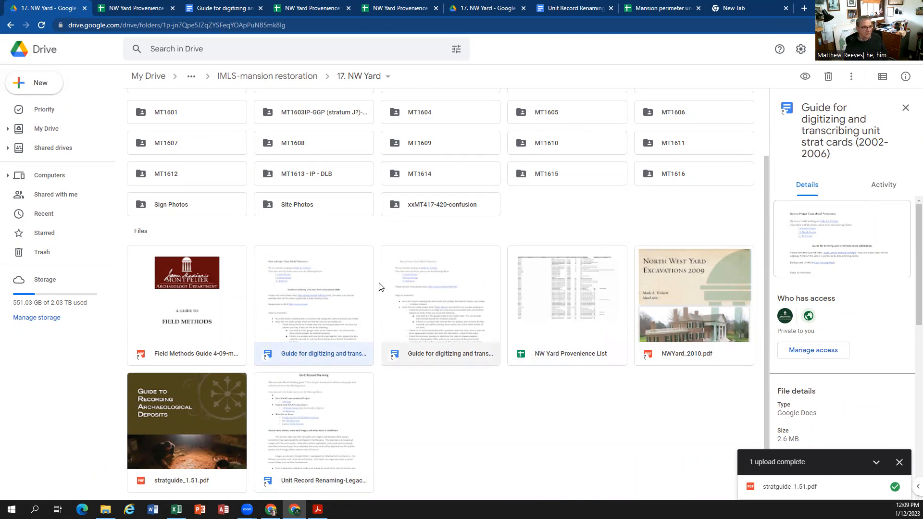
{"action": "left_click", "coordinate": [444, 303]}
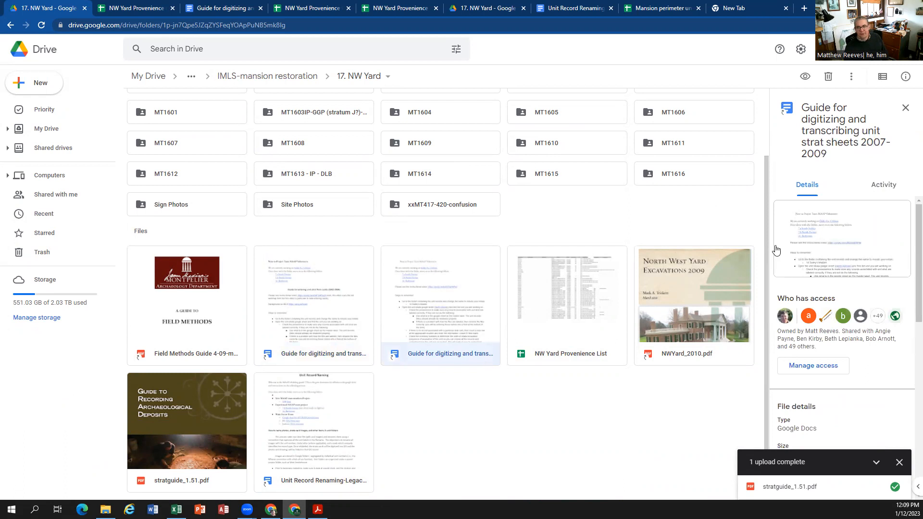
Step: In the 2007-2009 strat sheets guide, preview the 17. NW Yard link and open the linked NW Yard Provenience List
{"action": "left_click", "coordinate": [226, 10]}
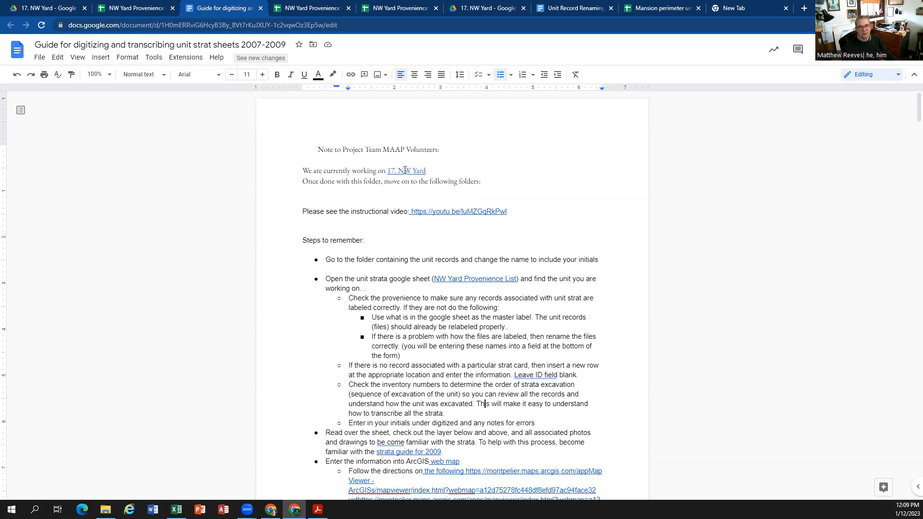
{"action": "left_click", "coordinate": [405, 170]}
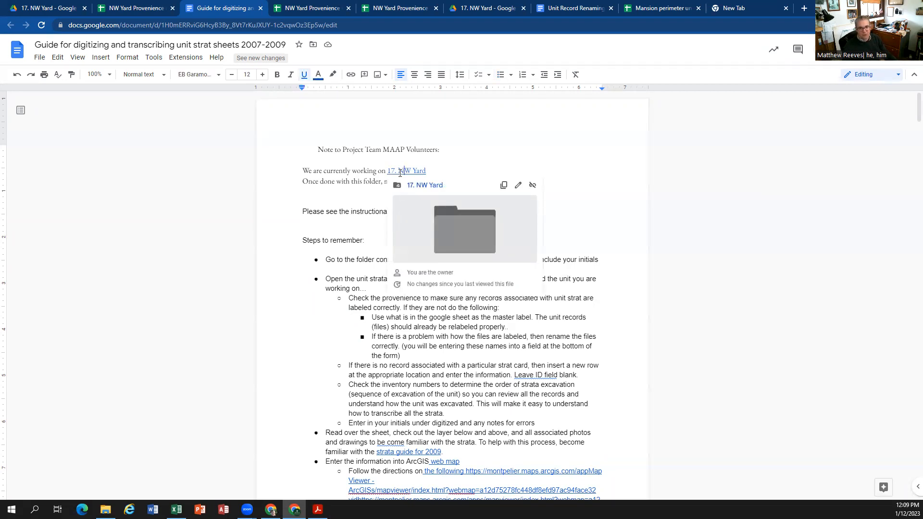
{"action": "left_click", "coordinate": [371, 205]}
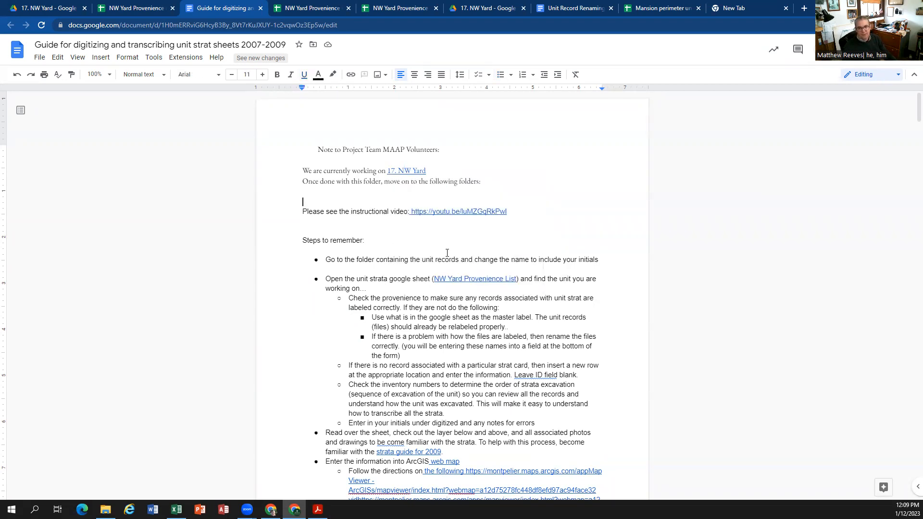
{"action": "left_click", "coordinate": [464, 279]}
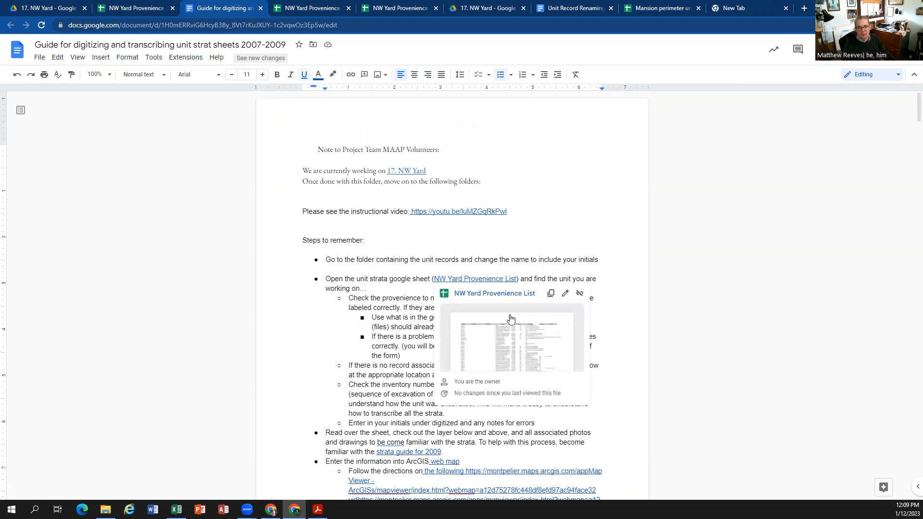
{"action": "left_click", "coordinate": [487, 295]}
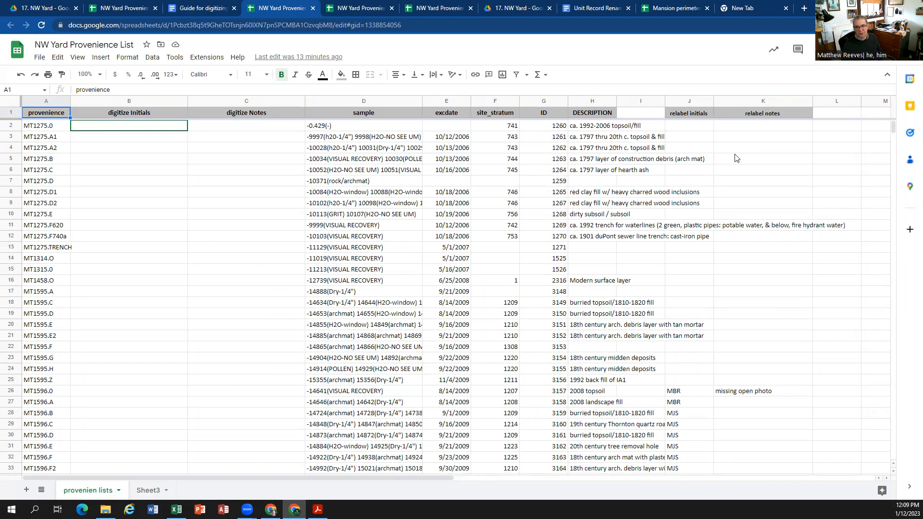
Step: Examine the digitize Initials and digitize Notes columns in the provenience list
{"action": "left_click", "coordinate": [180, 113]}
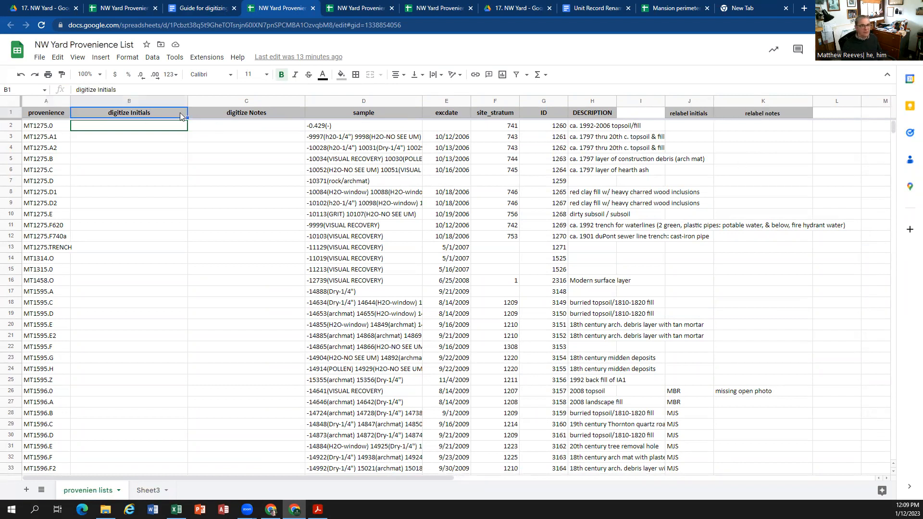
{"action": "left_click", "coordinate": [231, 115]}
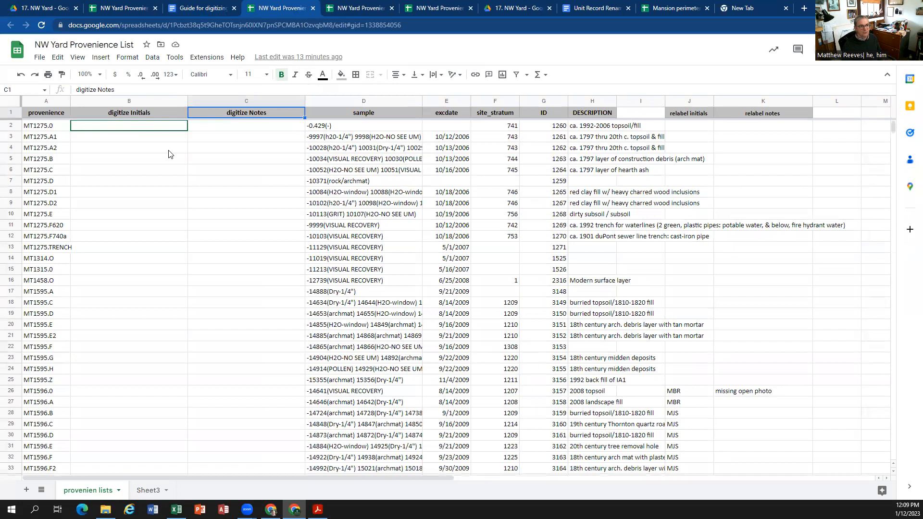
{"action": "scroll", "coordinate": [106, 220], "scroll_direction": "down", "scroll_amount": 4}
{"action": "scroll", "coordinate": [106, 219], "scroll_direction": "up", "scroll_amount": 4}
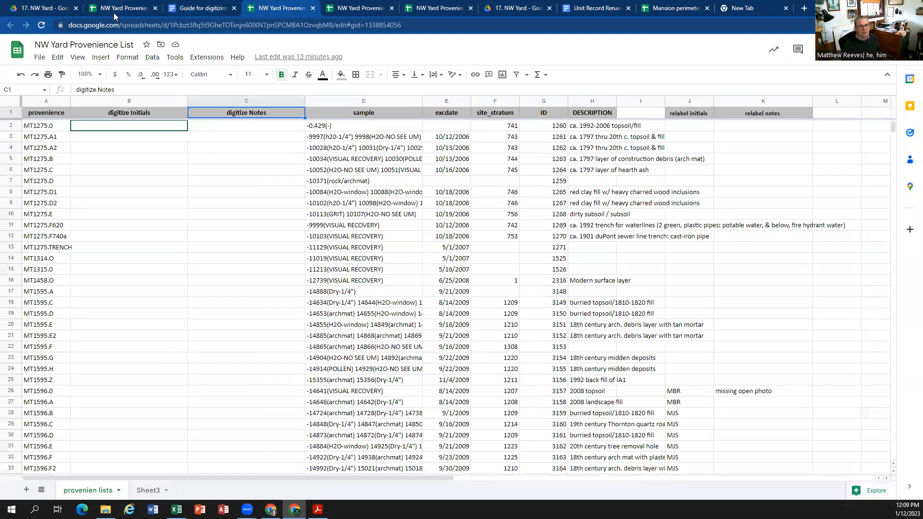
Step: Locate unit MT1596 in the 17. NW Yard folder and enter MBR as the digitize Initials for MT1596.0 in the provenience list
{"action": "left_click", "coordinate": [48, 10]}
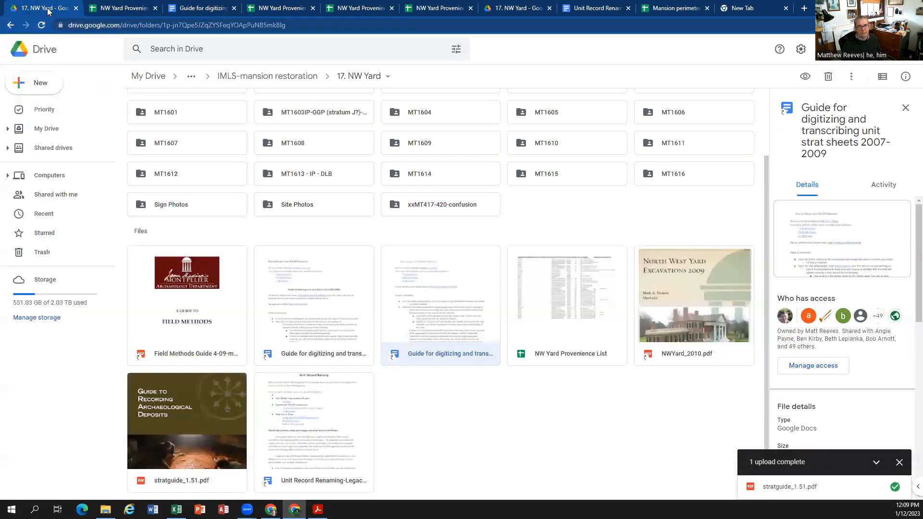
{"action": "scroll", "coordinate": [289, 178], "scroll_direction": "up", "scroll_amount": 2}
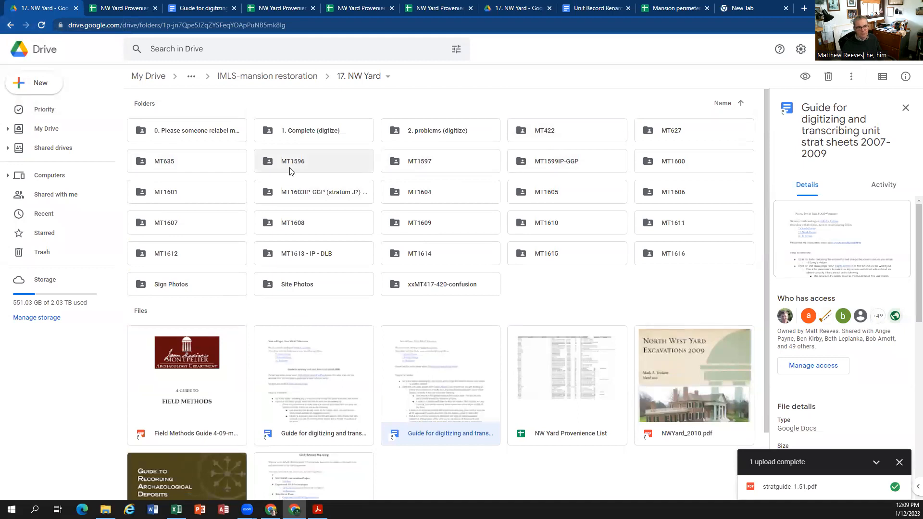
{"action": "left_click", "coordinate": [129, 8]}
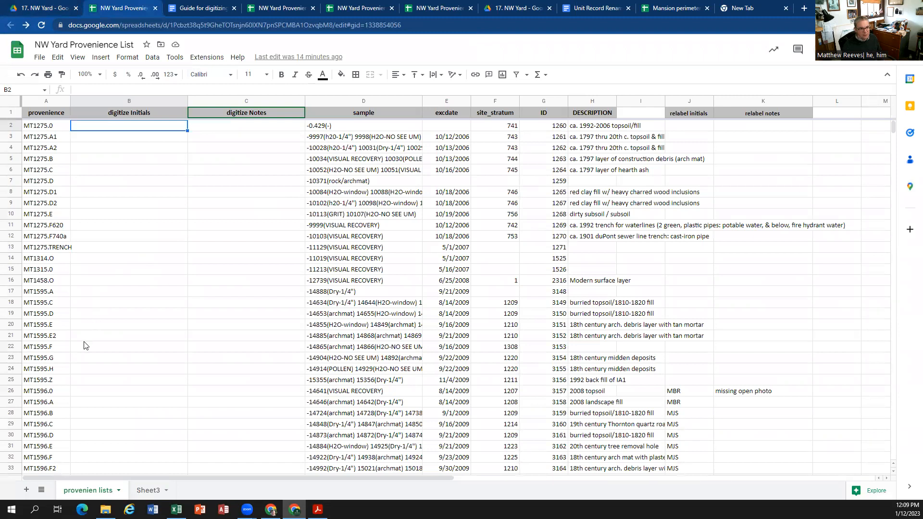
{"action": "left_click", "coordinate": [81, 360]}
{"action": "left_click", "coordinate": [80, 375]}
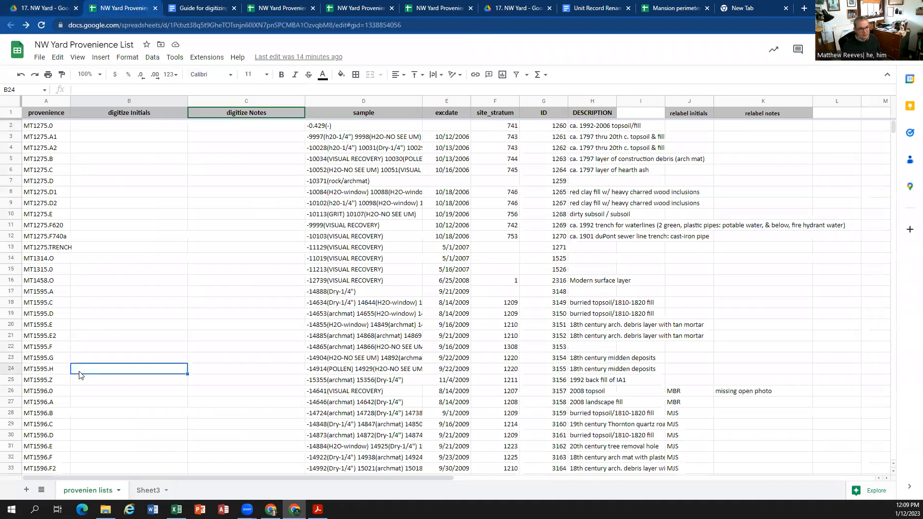
{"action": "left_click", "coordinate": [87, 394]}
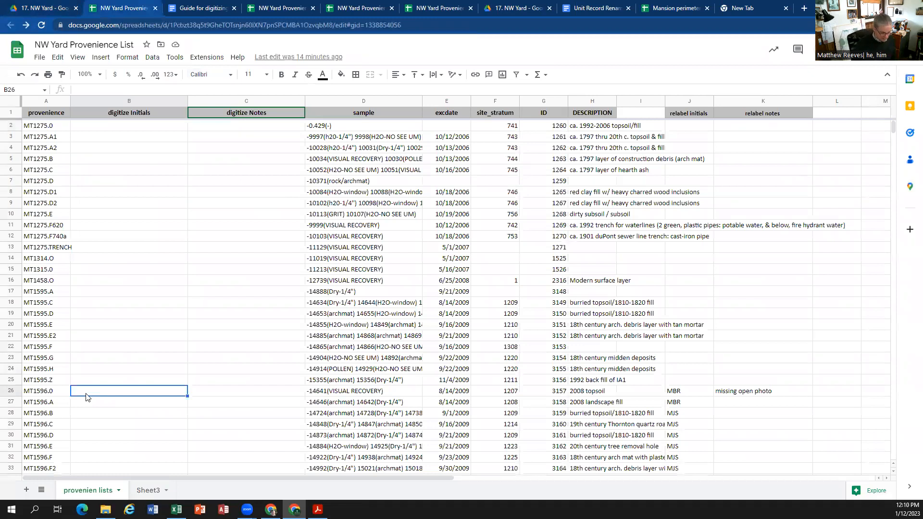
{"action": "type", "text": "MBR"}
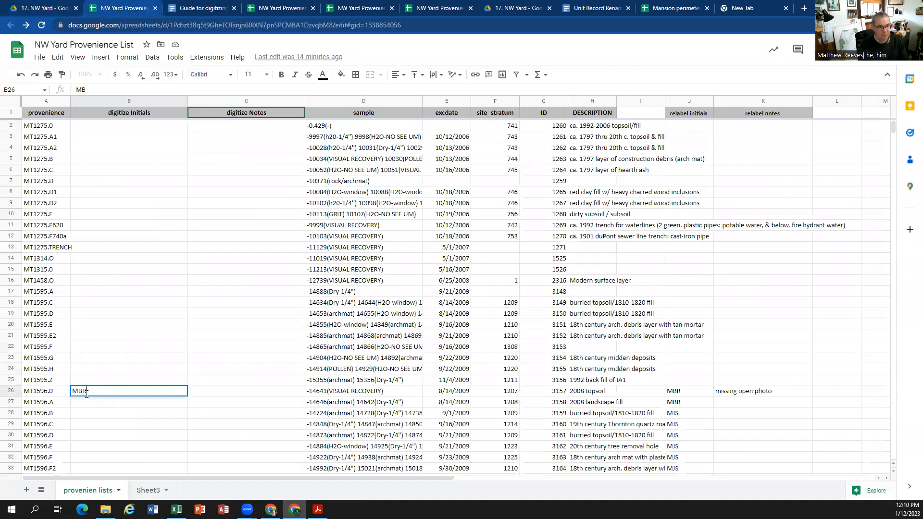
{"action": "key", "text": "Return"}
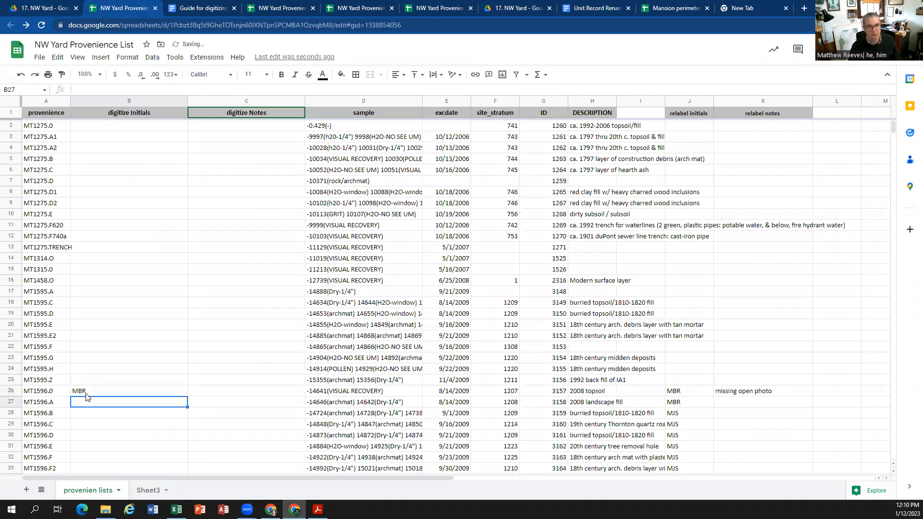
Step: Review the 2007-2009 digitizing guide's steps, numbered sample strat sheet and Illustrated Key to Strata Card
{"action": "left_click", "coordinate": [201, 10]}
{"action": "scroll", "coordinate": [347, 341], "scroll_direction": "down", "scroll_amount": 4}
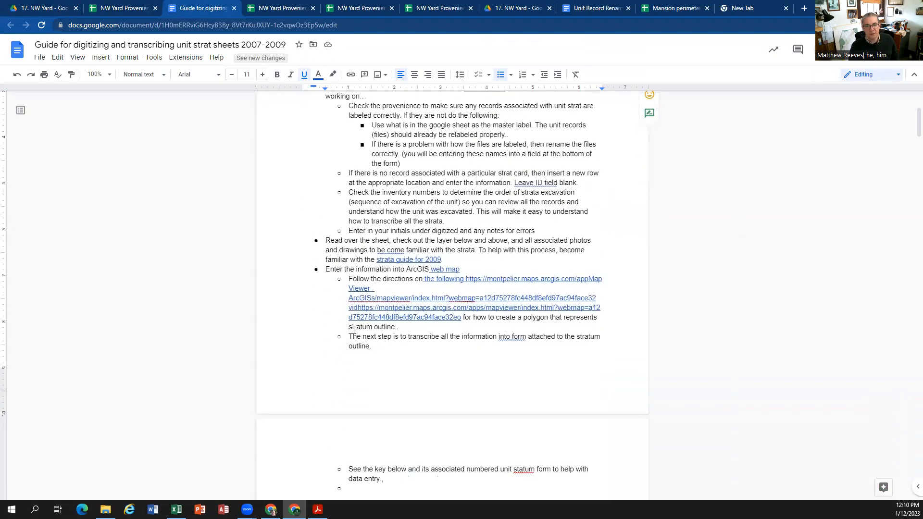
{"action": "scroll", "coordinate": [382, 278], "scroll_direction": "down", "scroll_amount": 9}
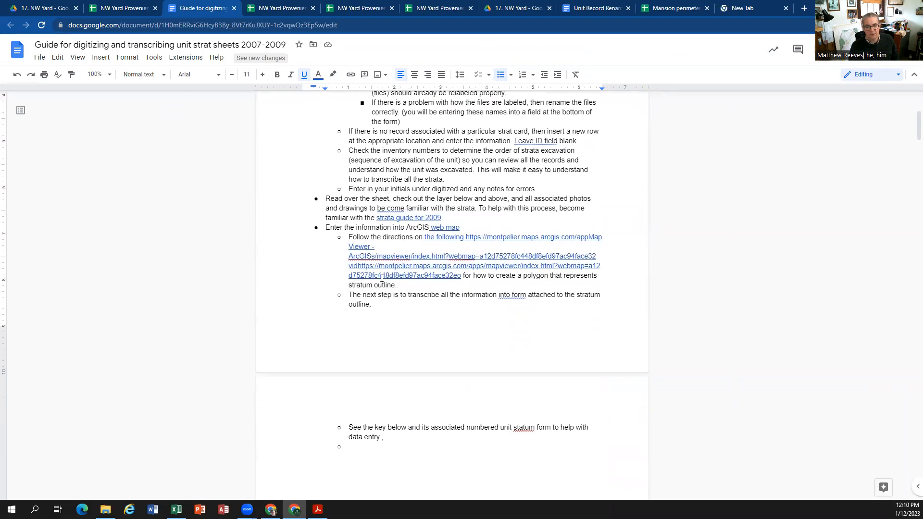
{"action": "scroll", "coordinate": [382, 278], "scroll_direction": "down", "scroll_amount": 8}
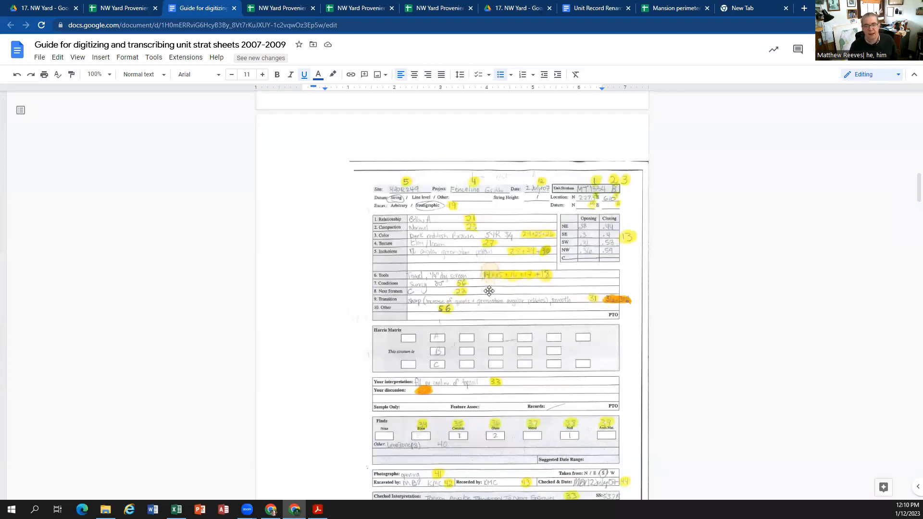
{"action": "scroll", "coordinate": [466, 312], "scroll_direction": "down", "scroll_amount": 3}
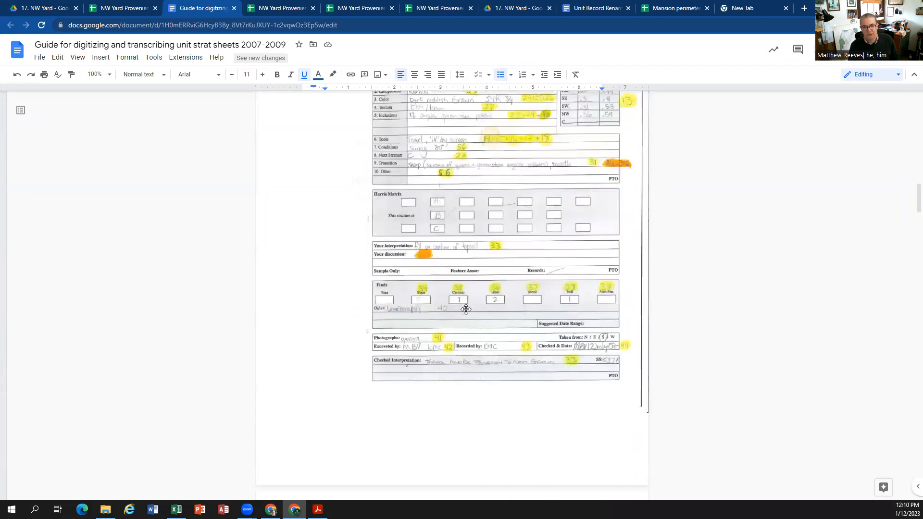
{"action": "scroll", "coordinate": [466, 309], "scroll_direction": "up", "scroll_amount": 3}
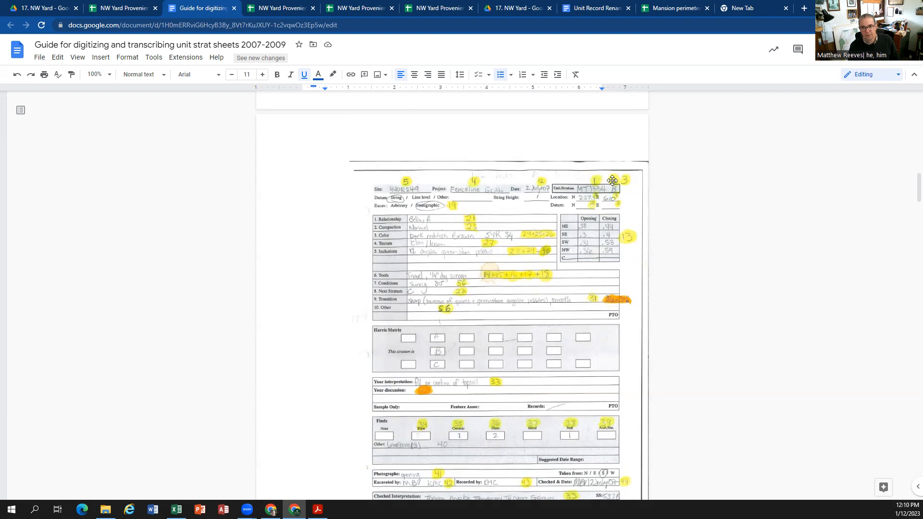
{"action": "scroll", "coordinate": [543, 300], "scroll_direction": "down", "scroll_amount": 3}
{"action": "scroll", "coordinate": [543, 300], "scroll_direction": "down", "scroll_amount": 15}
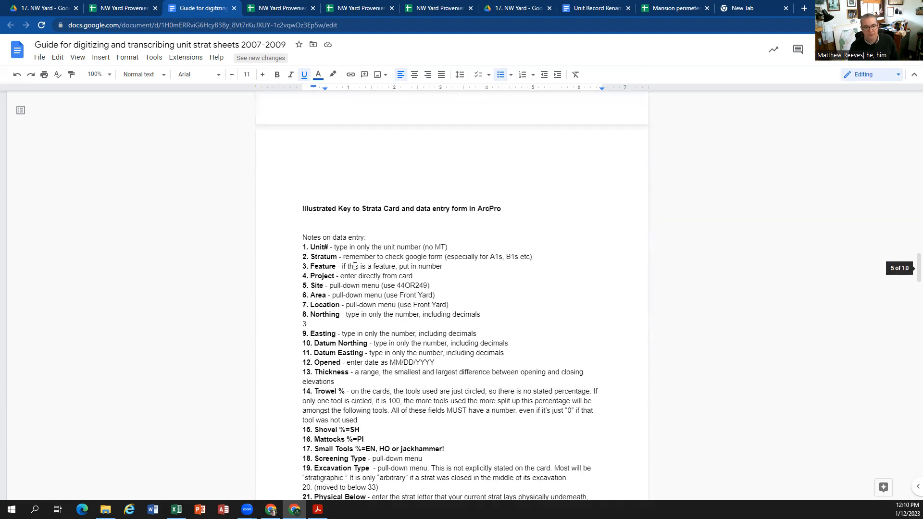
{"action": "scroll", "coordinate": [354, 266], "scroll_direction": "down", "scroll_amount": 9}
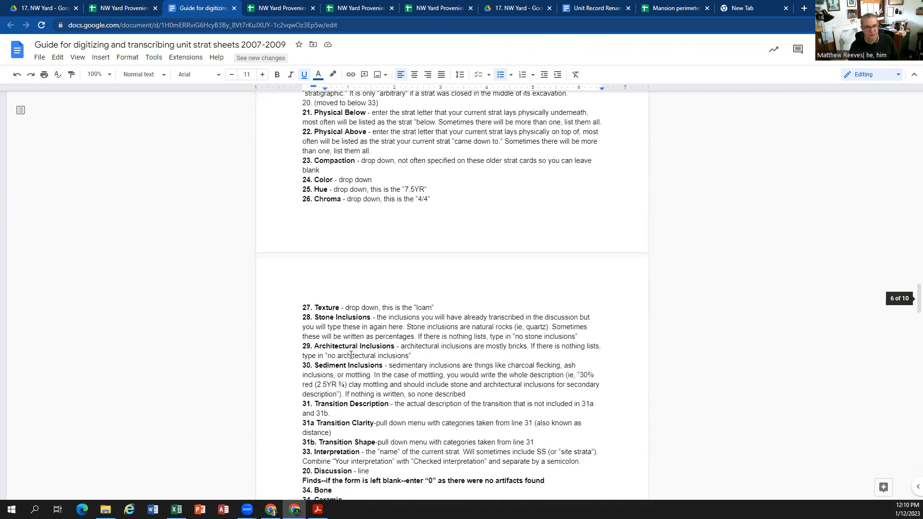
{"action": "scroll", "coordinate": [457, 374], "scroll_direction": "up", "scroll_amount": 1}
{"action": "scroll", "coordinate": [457, 374], "scroll_direction": "up", "scroll_amount": 20}
{"action": "scroll", "coordinate": [457, 371], "scroll_direction": "up", "scroll_amount": 20}
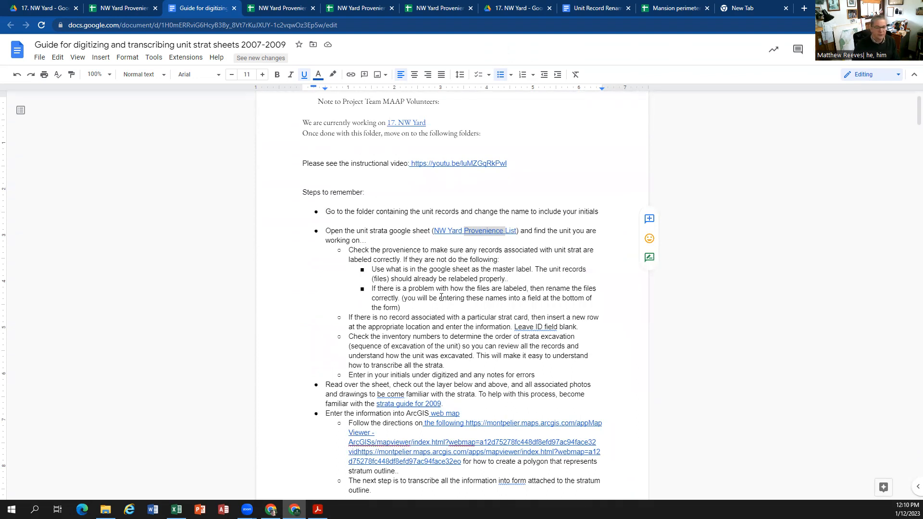
Step: Open the ArcGIS web map linked in the guide and examine the project areas around the mansion and the NW Yard units
{"action": "left_click", "coordinate": [447, 414]}
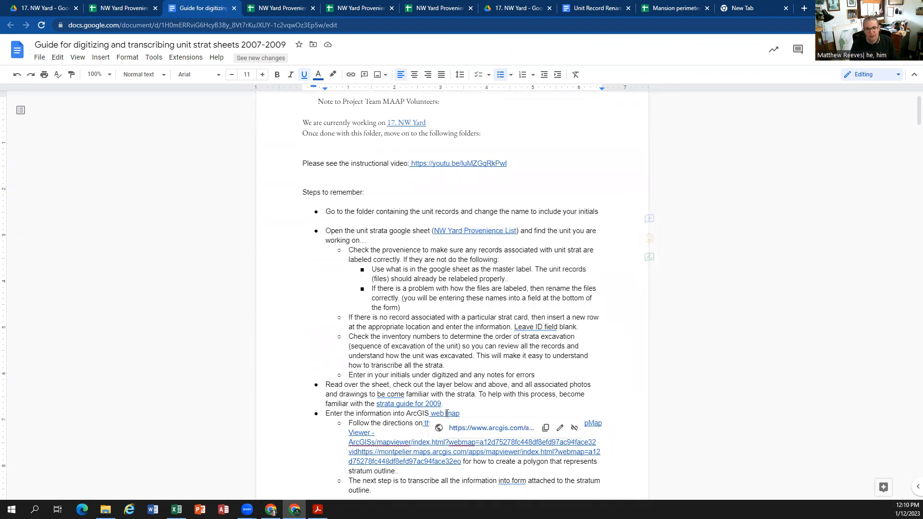
{"action": "left_click", "coordinate": [469, 428]}
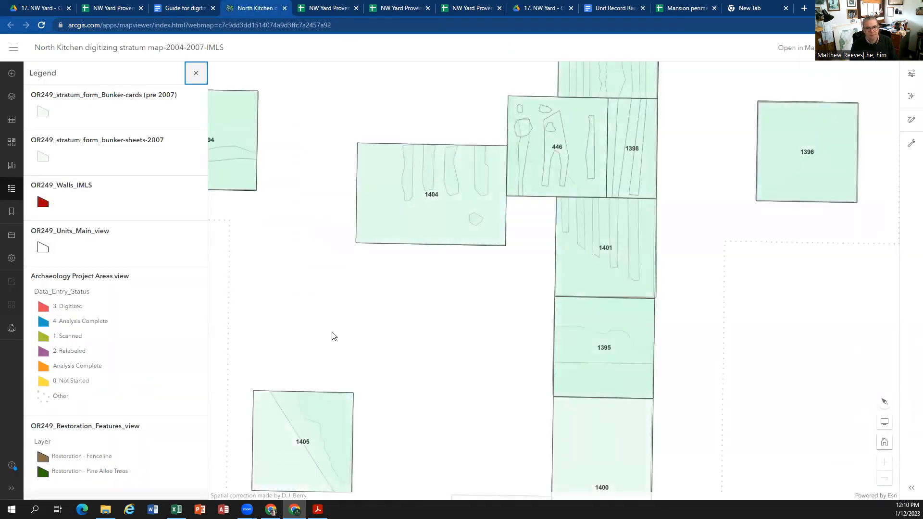
{"action": "scroll", "coordinate": [387, 293], "scroll_direction": "down", "scroll_amount": 5}
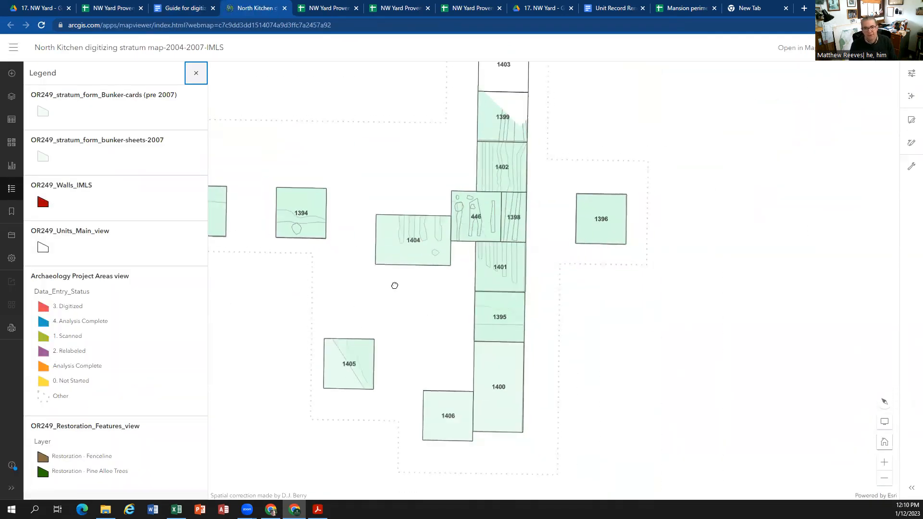
{"action": "scroll", "coordinate": [395, 281], "scroll_direction": "down", "scroll_amount": 2}
{"action": "left_click_drag", "start_coordinate": [214, 362], "coordinate": [404, 251]}
{"action": "scroll", "coordinate": [382, 253], "scroll_direction": "up", "scroll_amount": 2}
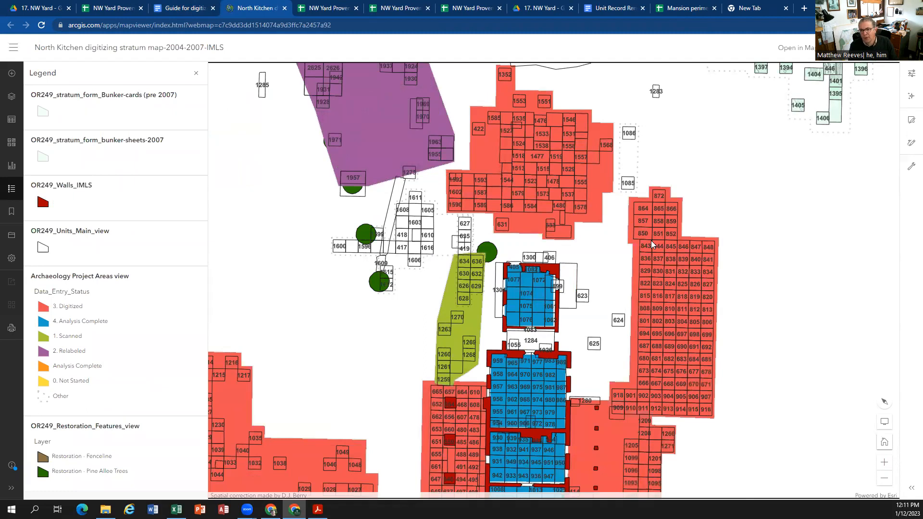
{"action": "scroll", "coordinate": [672, 267], "scroll_direction": "up", "scroll_amount": 2}
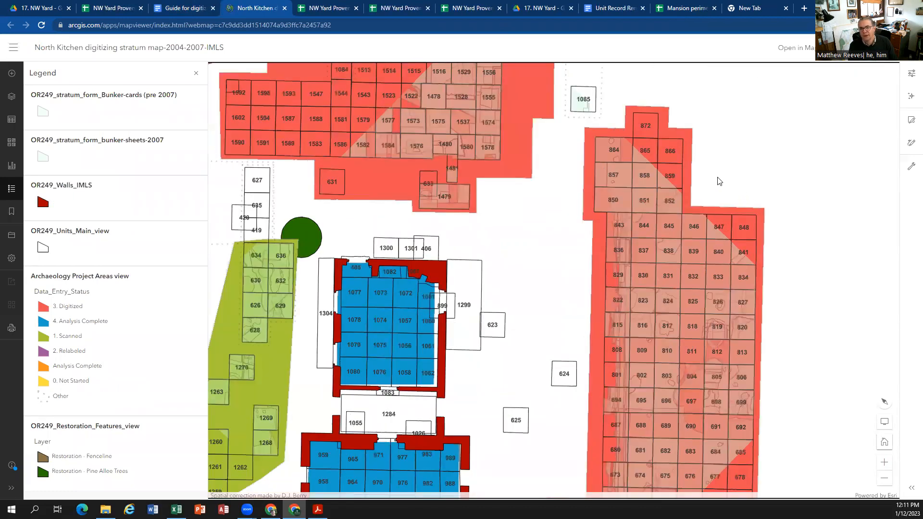
{"action": "left_click_drag", "start_coordinate": [705, 212], "coordinate": [592, 400]}
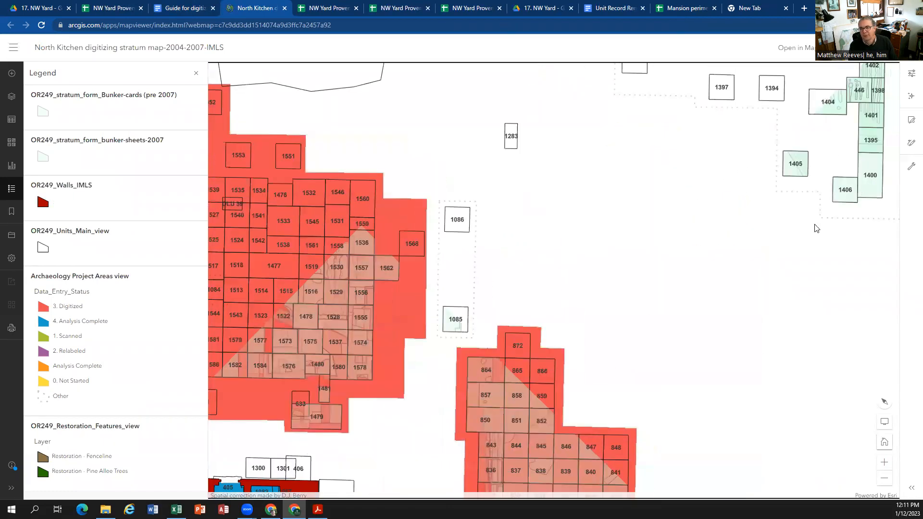
{"action": "left_click_drag", "start_coordinate": [305, 341], "coordinate": [418, 135]}
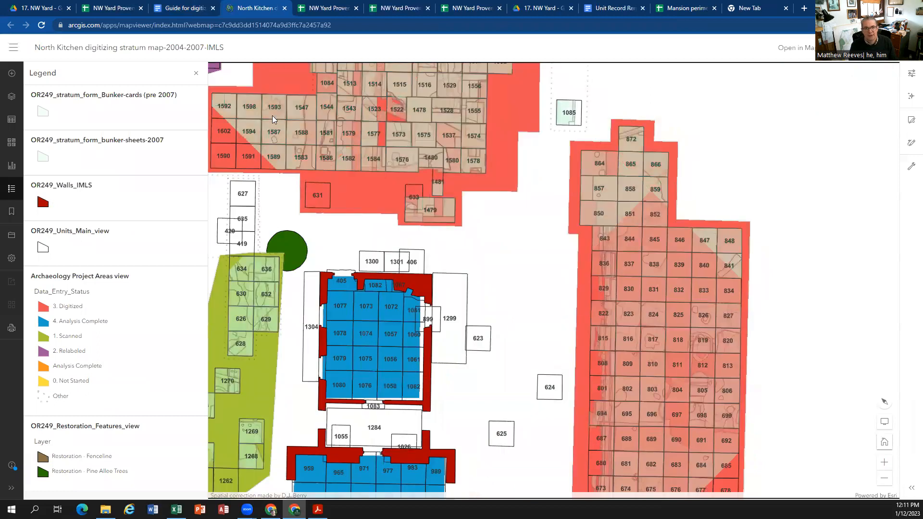
{"action": "left_click_drag", "start_coordinate": [332, 327], "coordinate": [518, 230]}
{"action": "left_click_drag", "start_coordinate": [309, 186], "coordinate": [427, 318]}
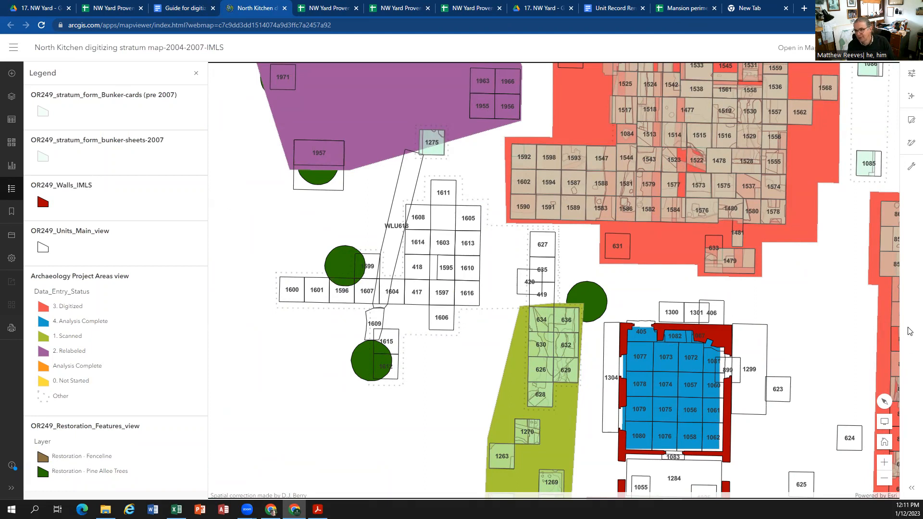
Step: Search the web map for unit 1596
{"action": "left_click", "coordinate": [912, 170]}
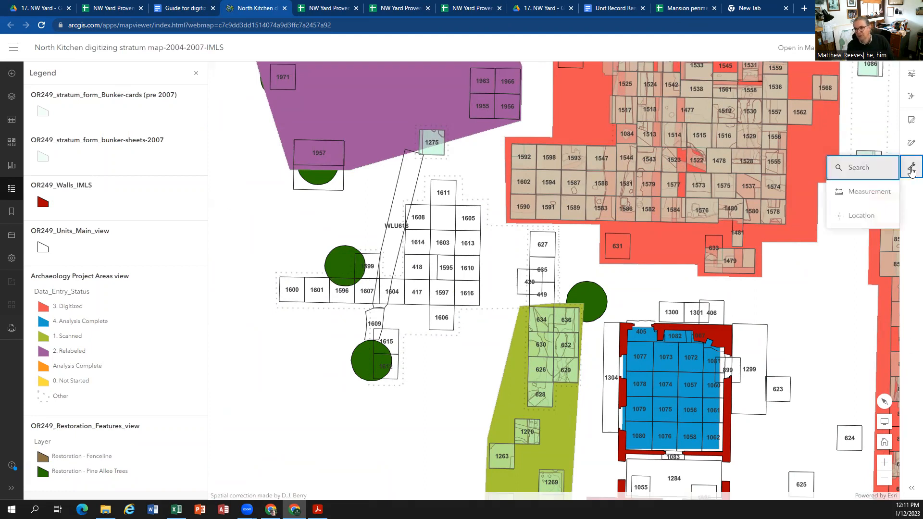
{"action": "left_click", "coordinate": [852, 167]}
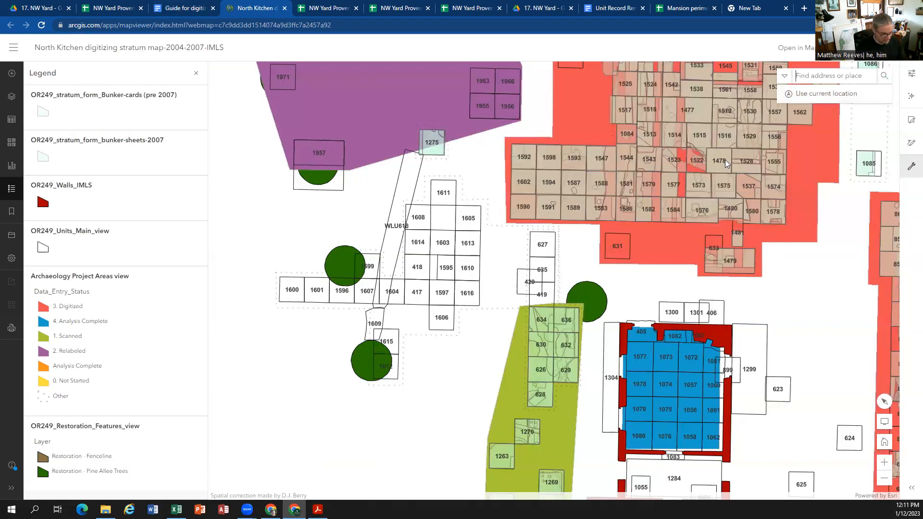
{"action": "type", "text": "1596"}
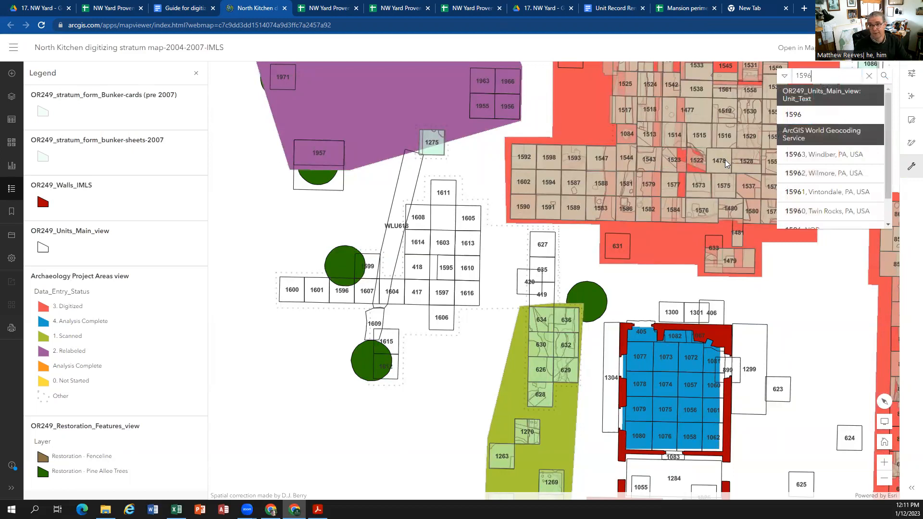
{"action": "key", "text": "Return"}
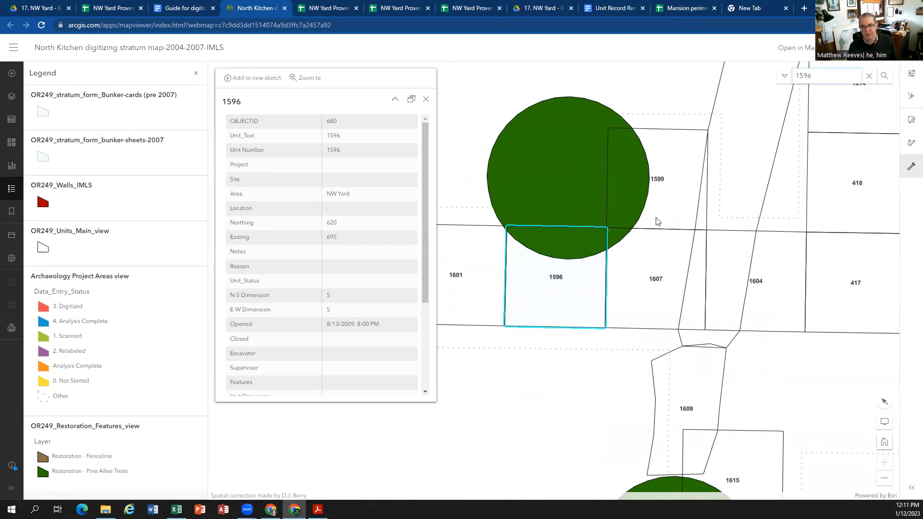
Step: Hide the Archaeology Project Areas view layer and inspect unit 1596 and its neighbouring NW Yard units
{"action": "scroll", "coordinate": [612, 204], "scroll_direction": "down", "scroll_amount": 5}
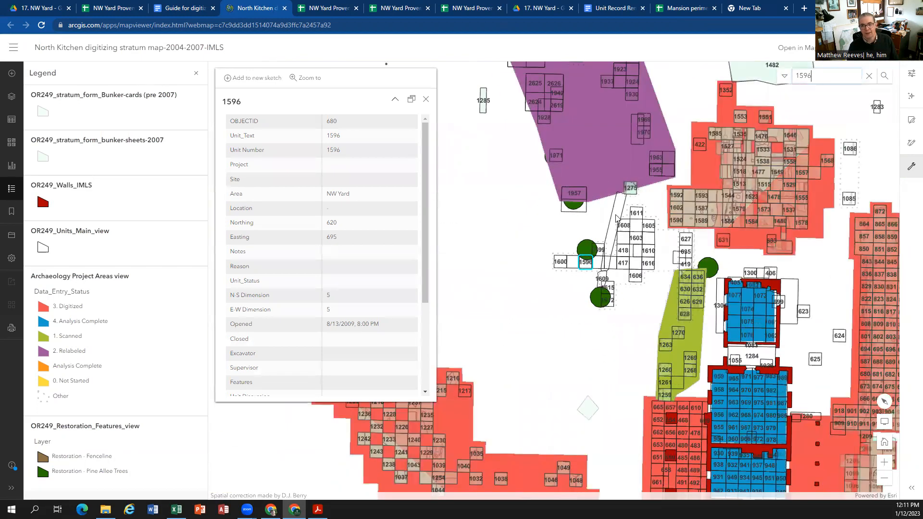
{"action": "left_click_drag", "start_coordinate": [513, 227], "coordinate": [517, 353]}
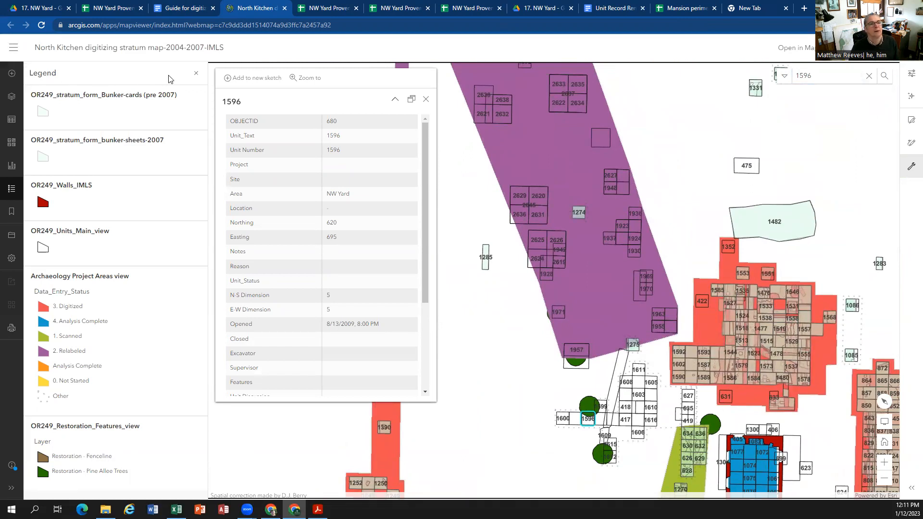
{"action": "left_click", "coordinate": [196, 73]}
{"action": "left_click", "coordinate": [11, 96]}
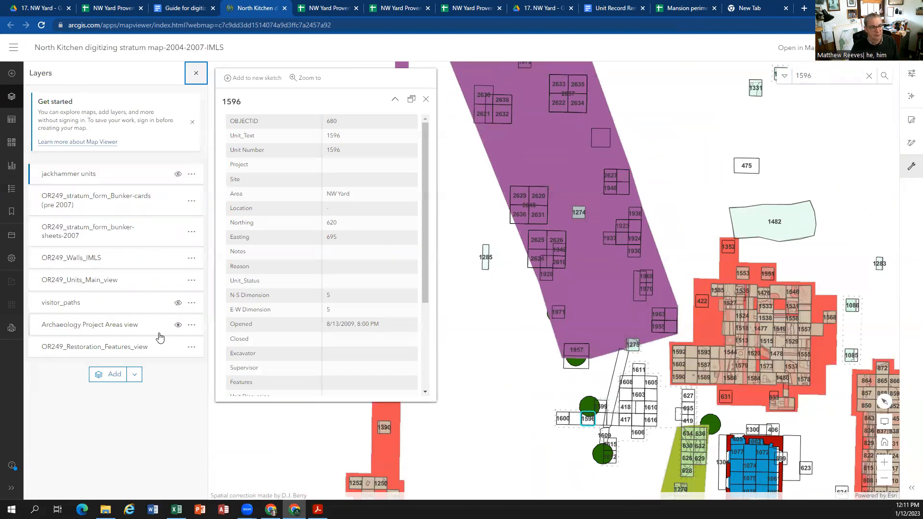
{"action": "left_click", "coordinate": [178, 326]}
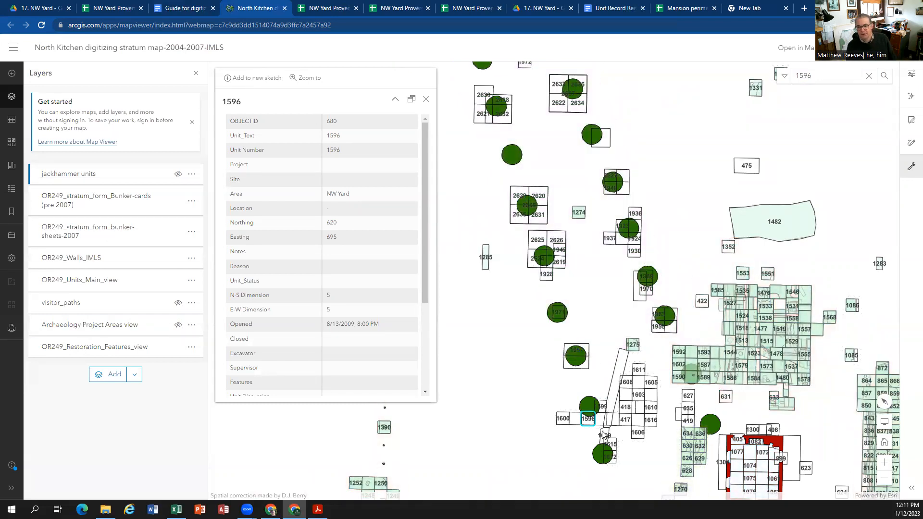
{"action": "scroll", "coordinate": [565, 239], "scroll_direction": "down", "scroll_amount": 1}
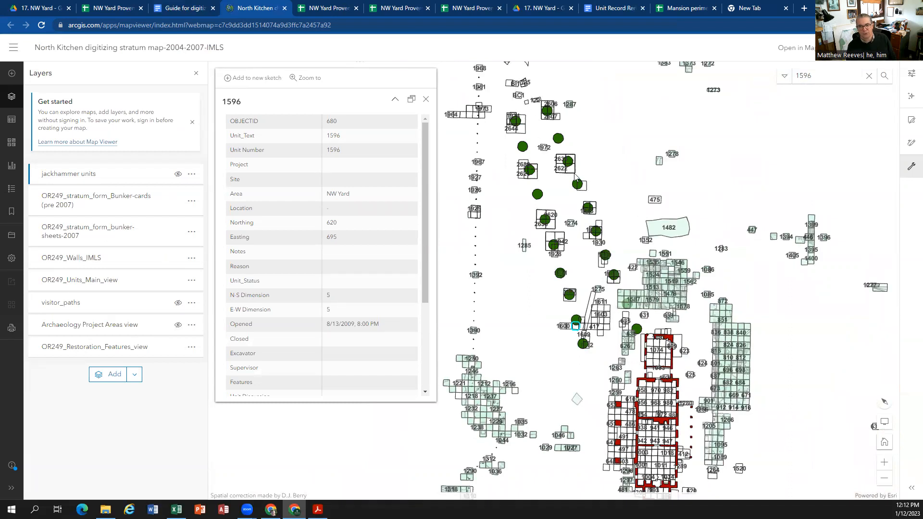
{"action": "scroll", "coordinate": [591, 317], "scroll_direction": "up", "scroll_amount": 4}
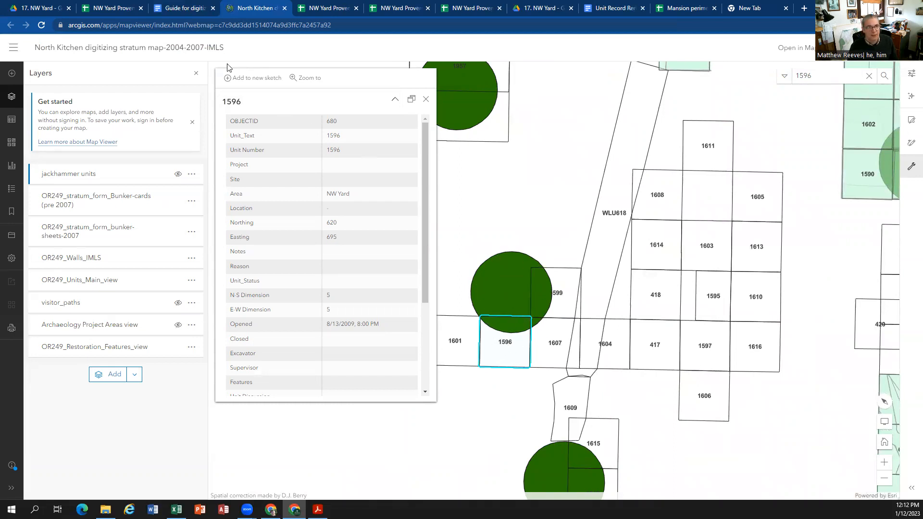
Step: Return to the 17. NW Yard folder in Google Drive and open the MT1596 unit records folder
{"action": "left_click", "coordinate": [43, 7]}
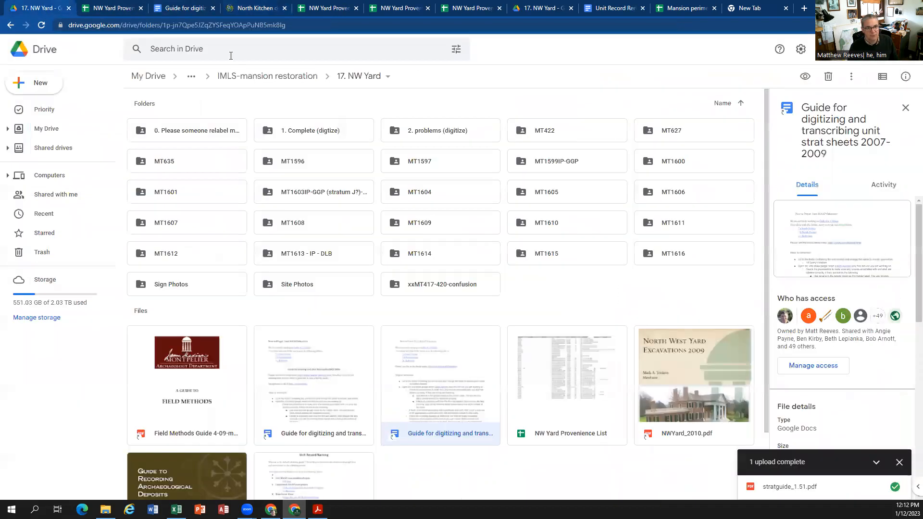
{"action": "double_click", "coordinate": [292, 161]}
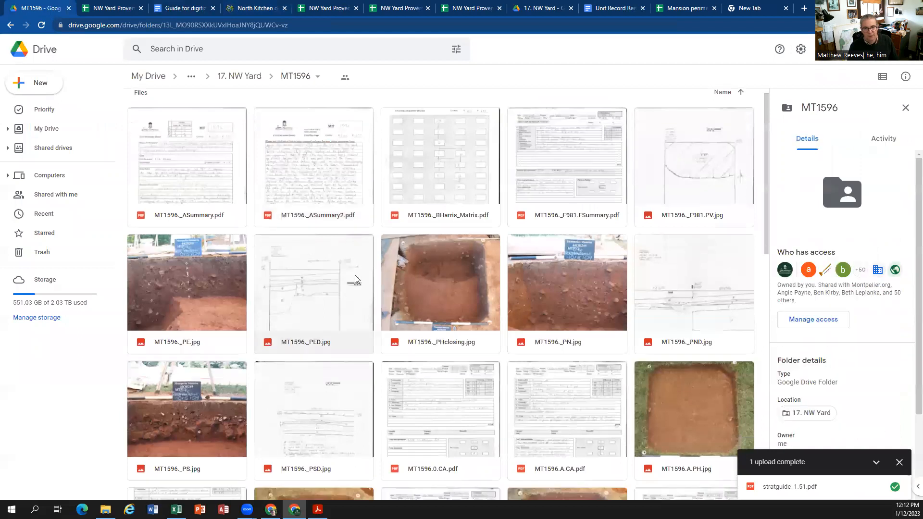
Step: Examine the closing photo MT1596._PHclosing.jpg, and switch to unit 1596 on the ArcGIS web map to relate it to its surroundings
{"action": "scroll", "coordinate": [355, 275], "scroll_direction": "down", "scroll_amount": 2}
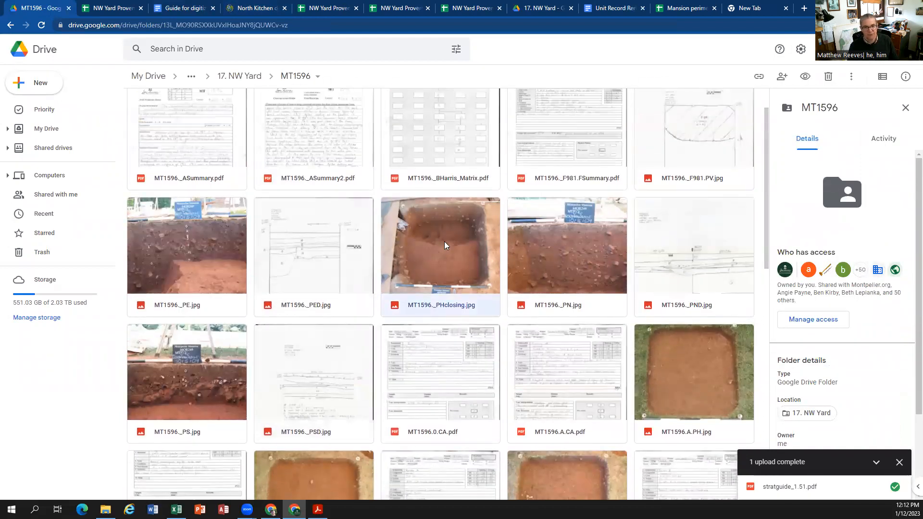
{"action": "double_click", "coordinate": [445, 245]}
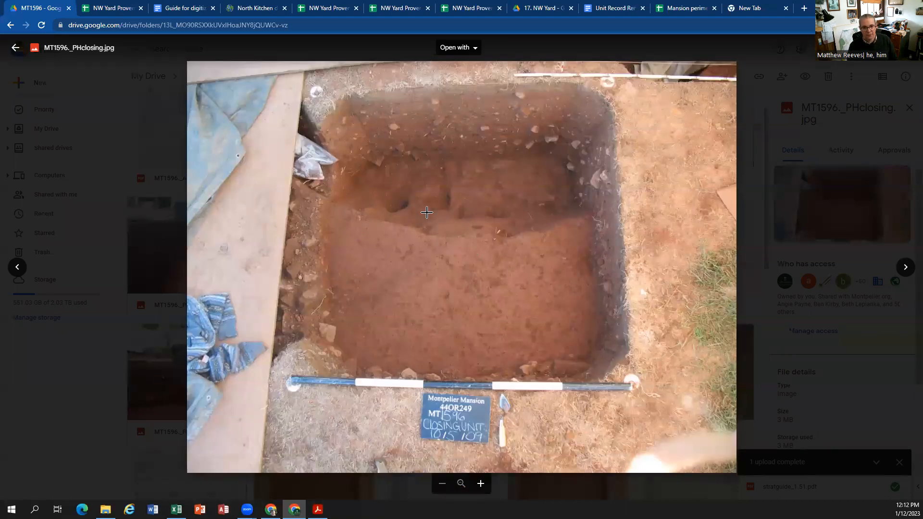
{"action": "left_click", "coordinate": [236, 11]}
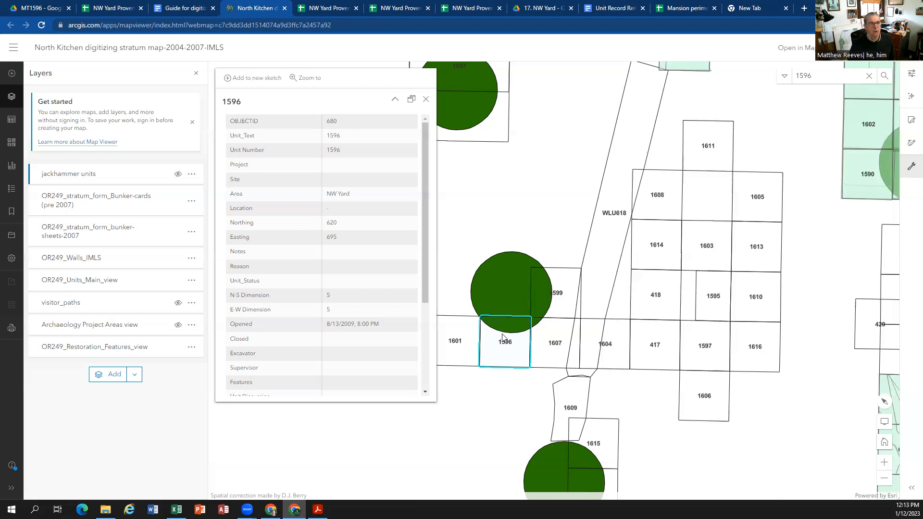
Step: Review the digitizing guide's instructional video link, its steps to remember and the annotated sample strat sheet
{"action": "left_click", "coordinate": [183, 8]}
{"action": "scroll", "coordinate": [303, 253], "scroll_direction": "up", "scroll_amount": 1}
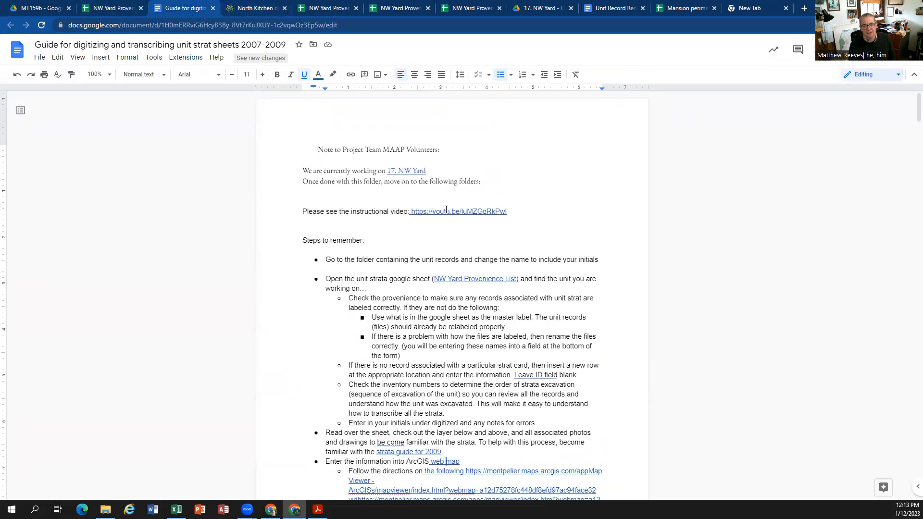
{"action": "left_click", "coordinate": [447, 211]}
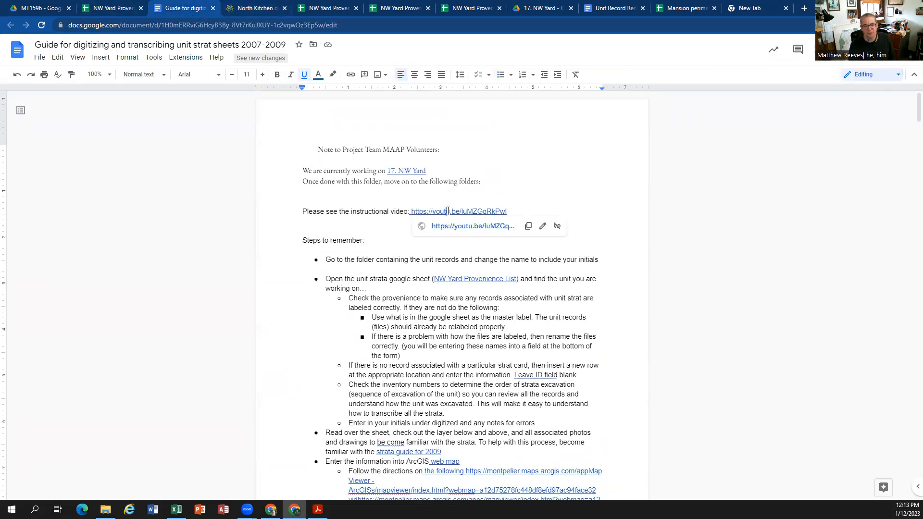
{"action": "left_click", "coordinate": [384, 224]}
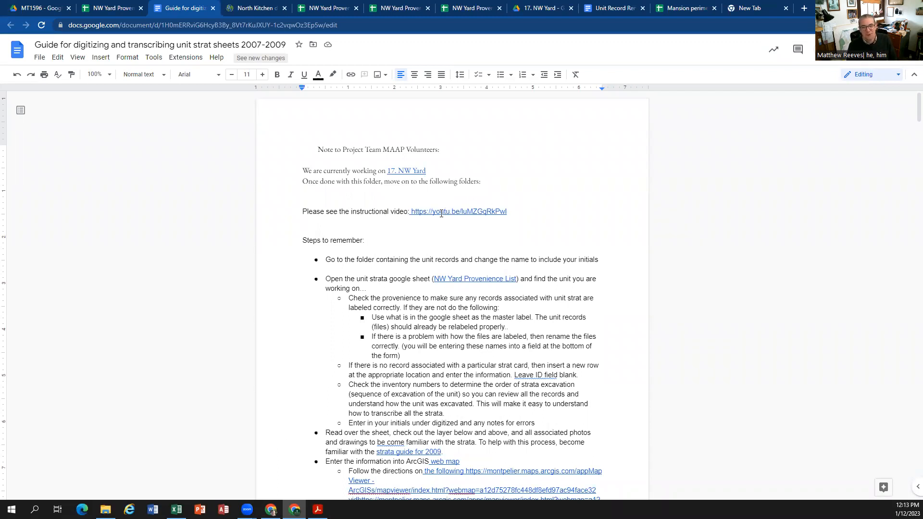
{"action": "scroll", "coordinate": [436, 250], "scroll_direction": "down", "scroll_amount": 7}
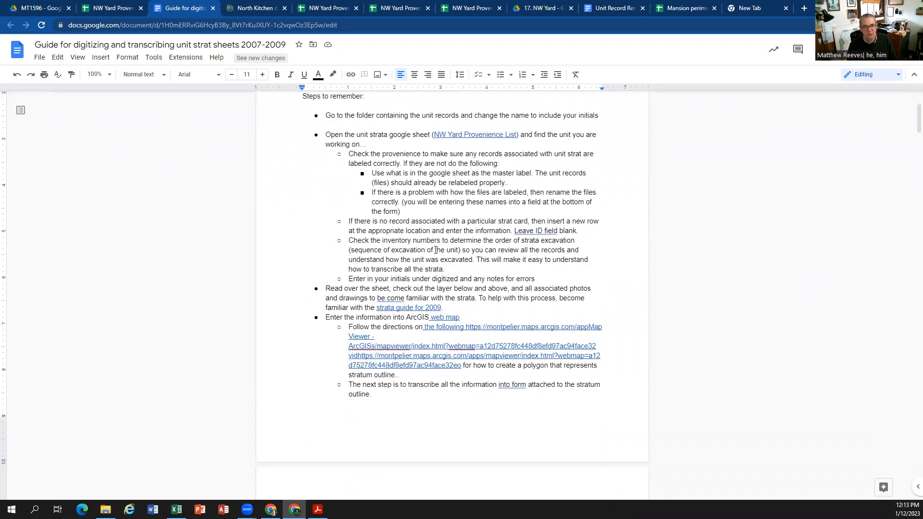
{"action": "scroll", "coordinate": [436, 250], "scroll_direction": "down", "scroll_amount": 14}
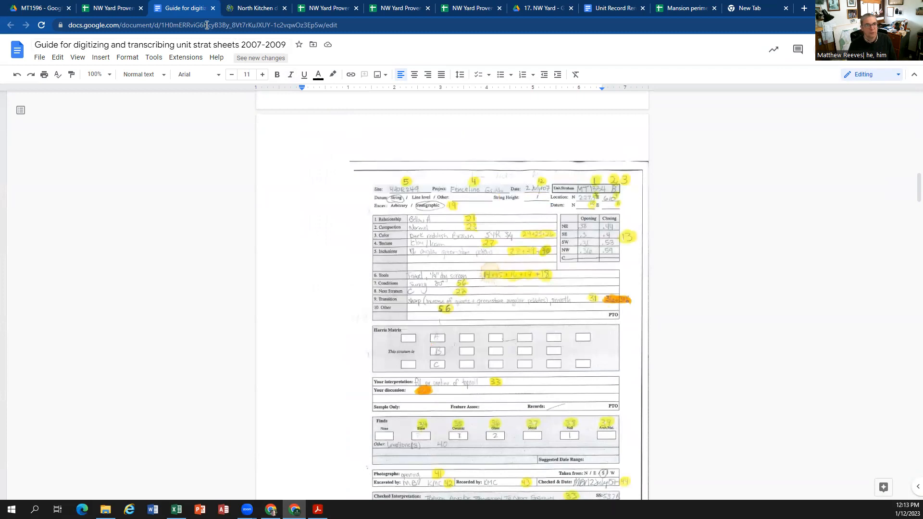
Step: Return to the MT1596 folder in Google Drive and look through its summaries, profile drawings, strat cards and photos
{"action": "left_click", "coordinate": [110, 8]}
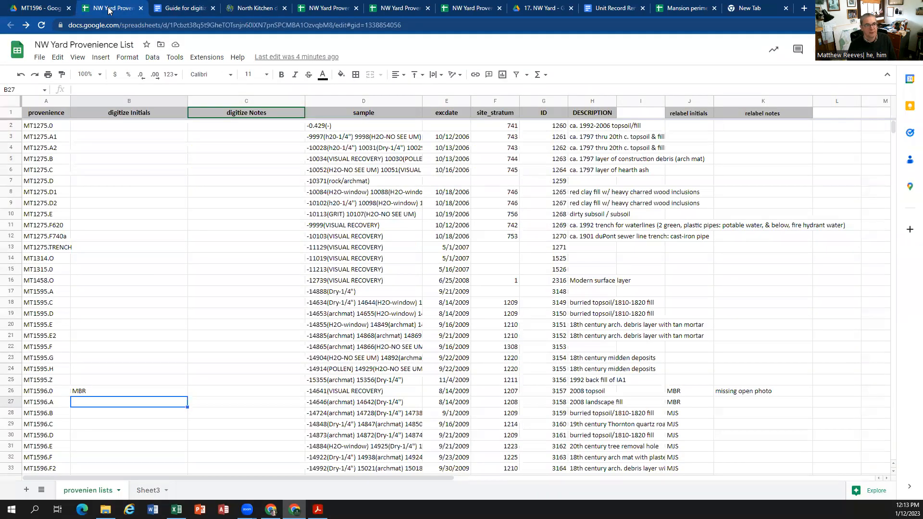
{"action": "left_click", "coordinate": [27, 8]}
{"action": "left_click", "coordinate": [172, 128]}
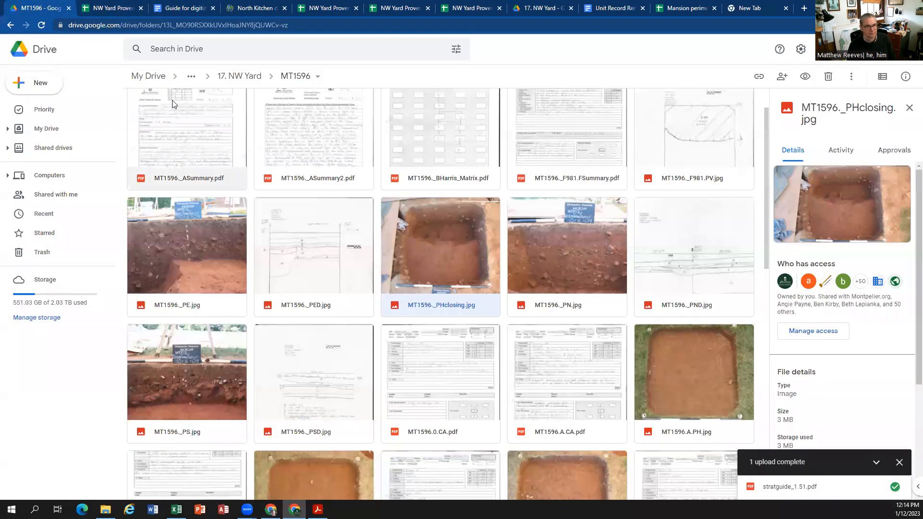
{"action": "scroll", "coordinate": [390, 271], "scroll_direction": "up", "scroll_amount": 1}
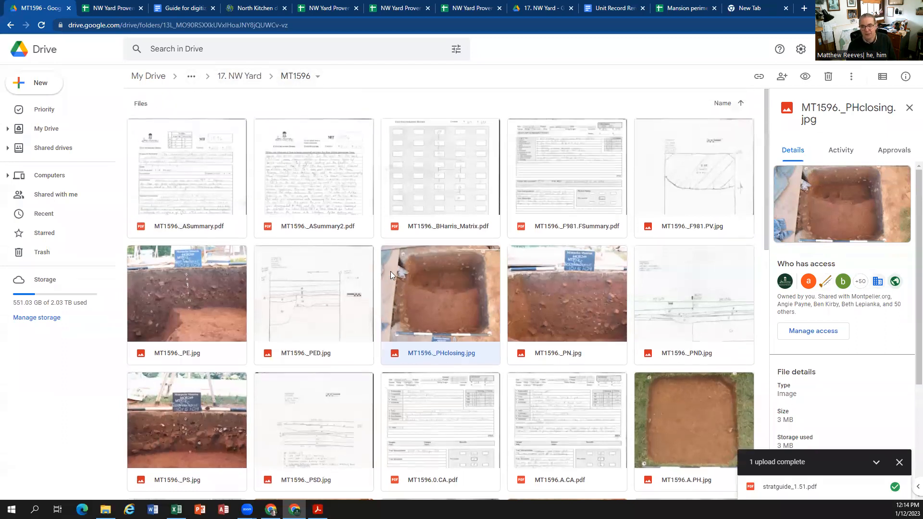
{"action": "scroll", "coordinate": [334, 287], "scroll_direction": "down", "scroll_amount": 3}
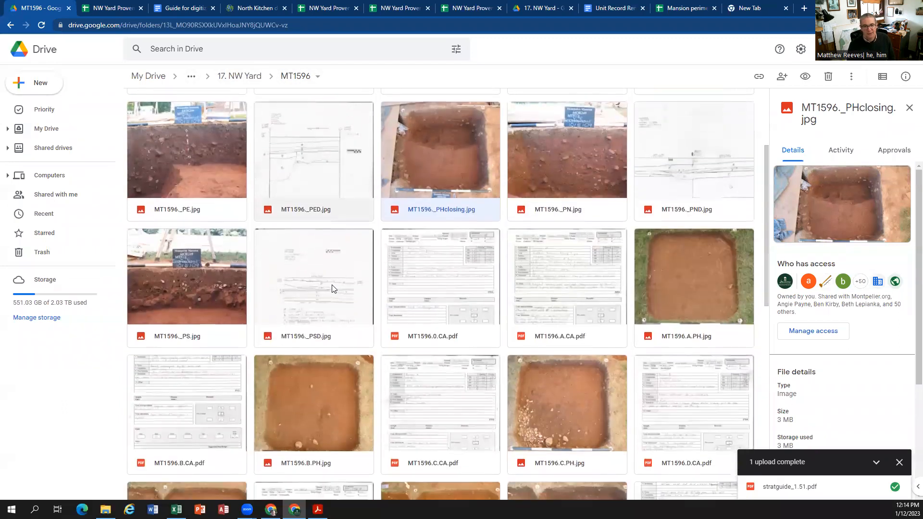
{"action": "scroll", "coordinate": [421, 267], "scroll_direction": "up", "scroll_amount": 3}
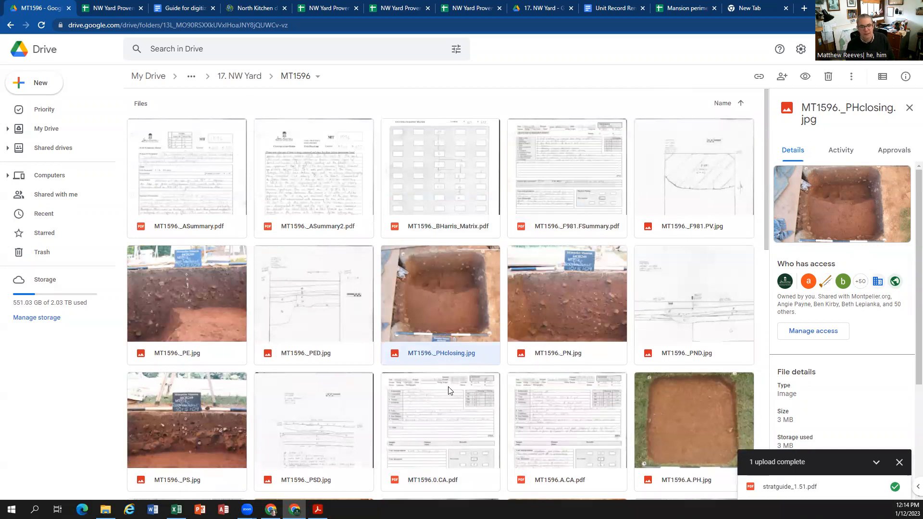
{"action": "scroll", "coordinate": [356, 382], "scroll_direction": "down", "scroll_amount": 2}
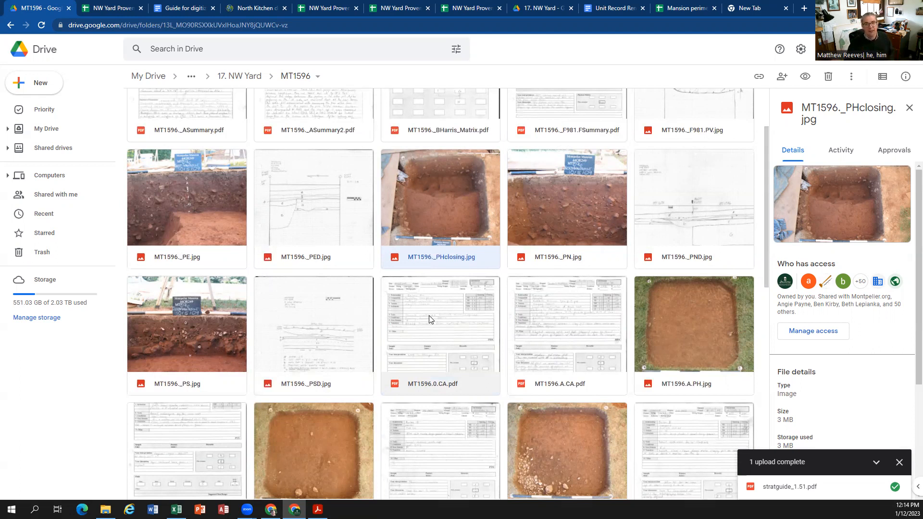
{"action": "scroll", "coordinate": [502, 395], "scroll_direction": "down", "scroll_amount": 5}
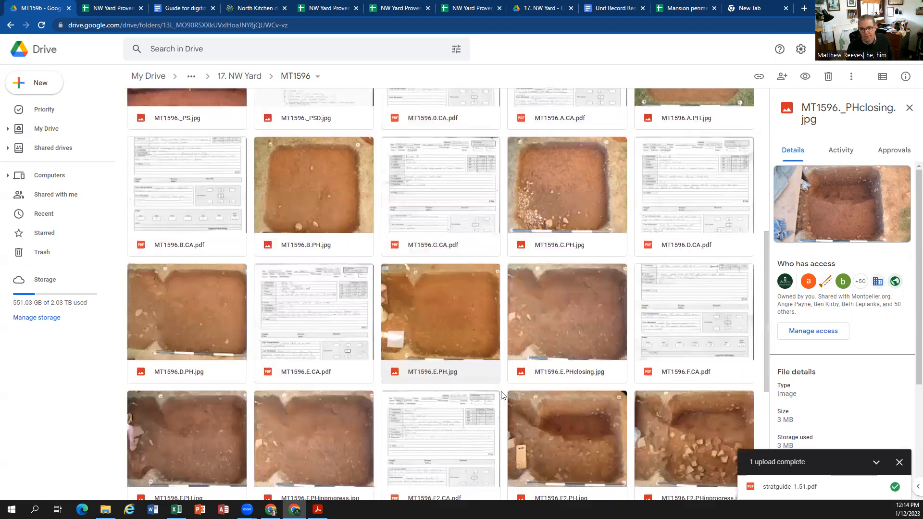
{"action": "scroll", "coordinate": [502, 396], "scroll_direction": "down", "scroll_amount": 1}
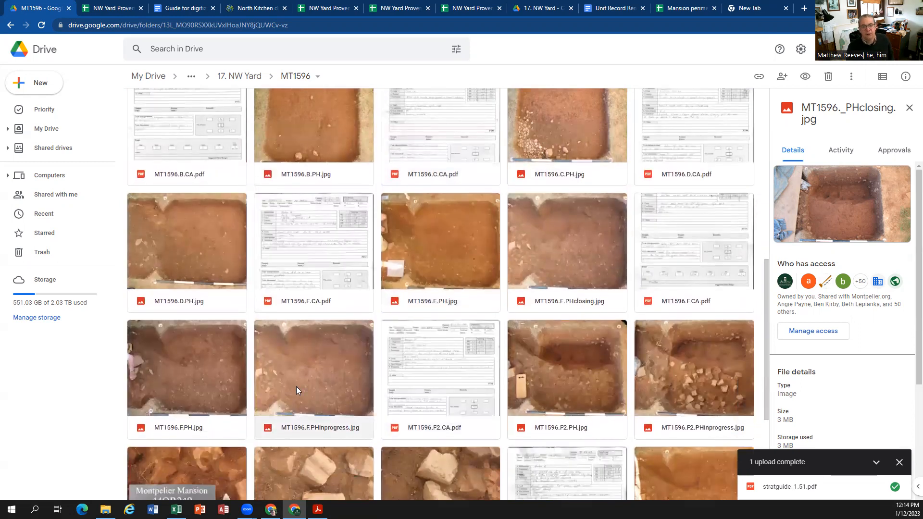
Step: Read the front pages of the strat cards MT1596.F.CA.pdf and MT1596.F2.CA.pdf, closing each preview
{"action": "double_click", "coordinate": [678, 260]}
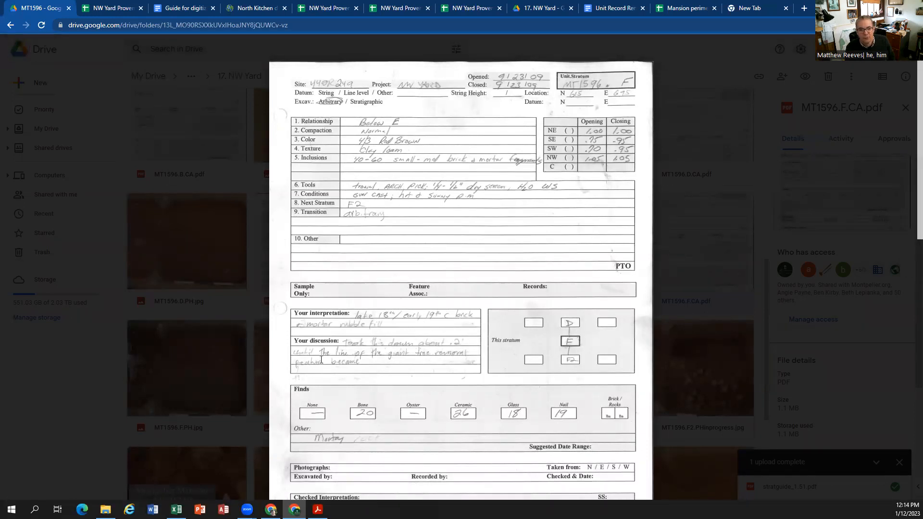
{"action": "left_click", "coordinate": [259, 344]}
{"action": "double_click", "coordinate": [436, 378]}
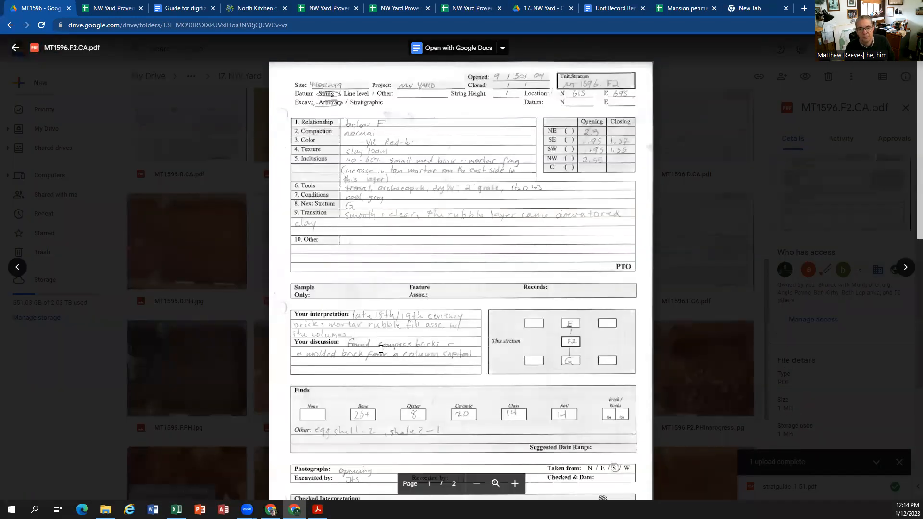
{"action": "left_click", "coordinate": [233, 335]}
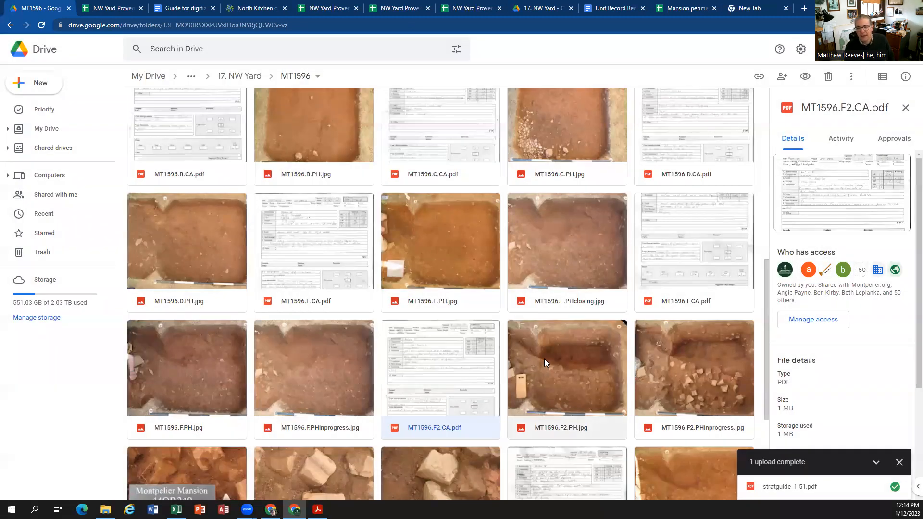
Step: Reopen MT1596.F2.CA.pdf and examine the plan drawing of stratum F2 on its second page
{"action": "double_click", "coordinate": [419, 360]}
{"action": "scroll", "coordinate": [371, 255], "scroll_direction": "down", "scroll_amount": 10}
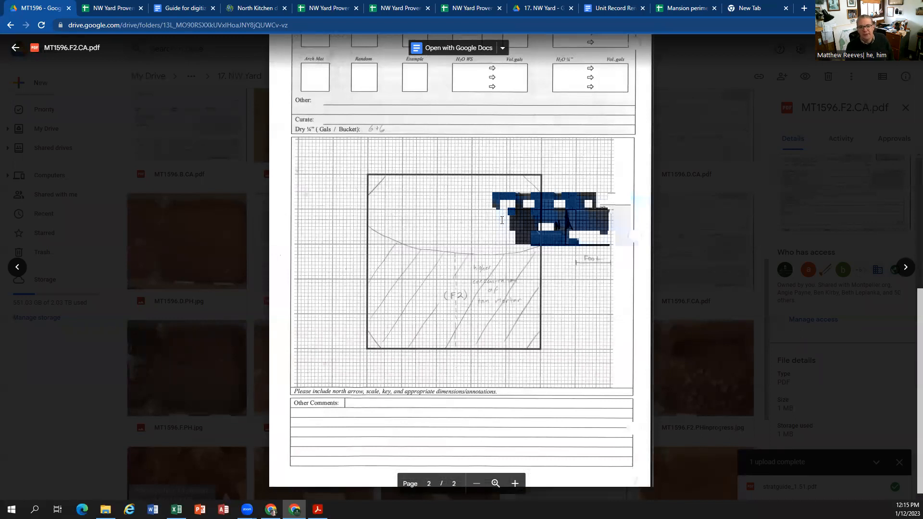
{"action": "left_click", "coordinate": [218, 248]}
Step: Open the stratum E card MT1596.E.CA.pdf and examine its plan drawing, interpretation and discussion
{"action": "scroll", "coordinate": [446, 345], "scroll_direction": "down", "scroll_amount": 3}
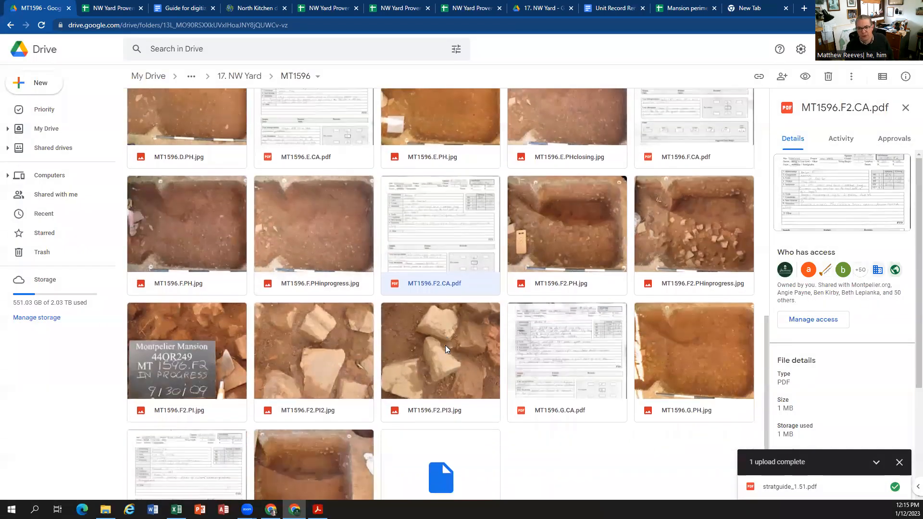
{"action": "scroll", "coordinate": [444, 344], "scroll_direction": "down", "scroll_amount": 1}
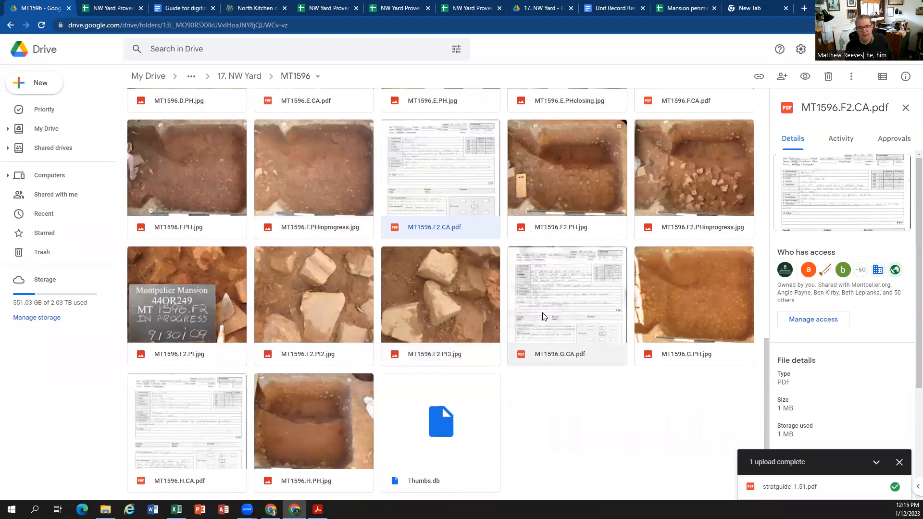
{"action": "scroll", "coordinate": [564, 268], "scroll_direction": "up", "scroll_amount": 5}
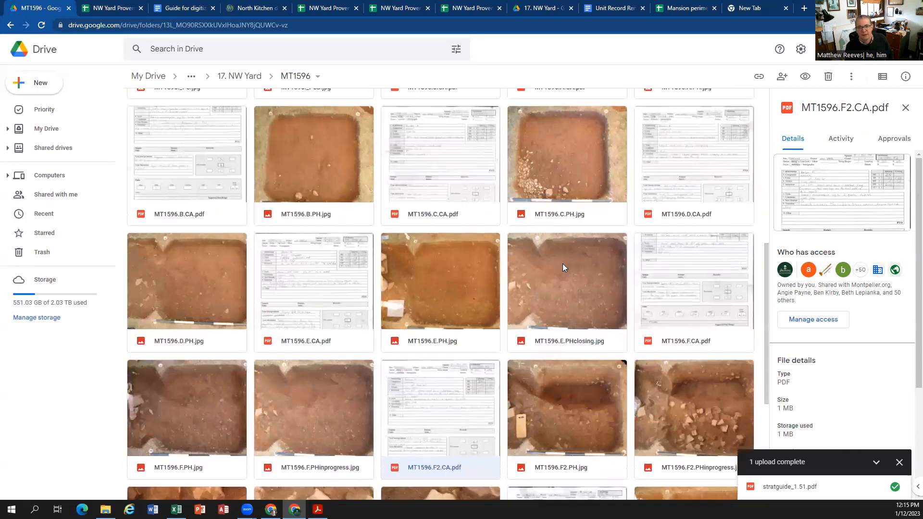
{"action": "left_click", "coordinate": [330, 277]}
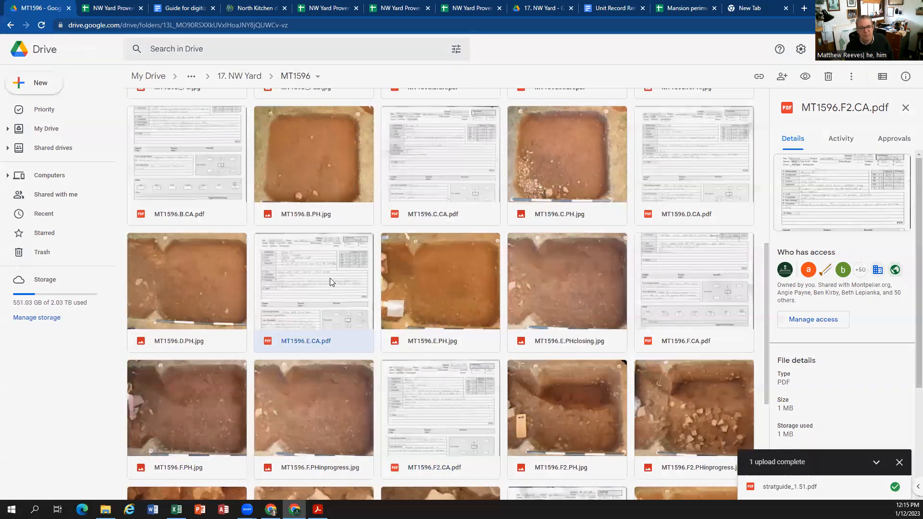
{"action": "double_click", "coordinate": [330, 278]}
{"action": "scroll", "coordinate": [331, 278], "scroll_direction": "down", "scroll_amount": 10}
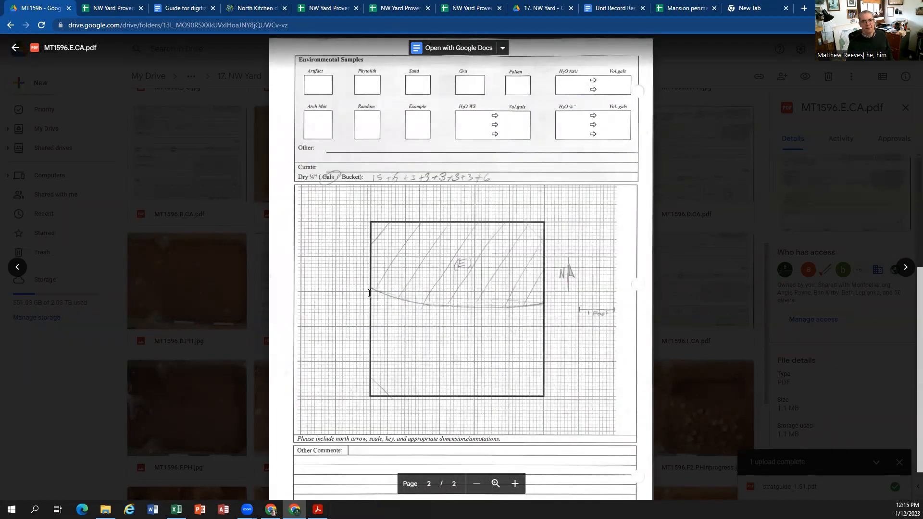
{"action": "scroll", "coordinate": [453, 233], "scroll_direction": "up", "scroll_amount": 10}
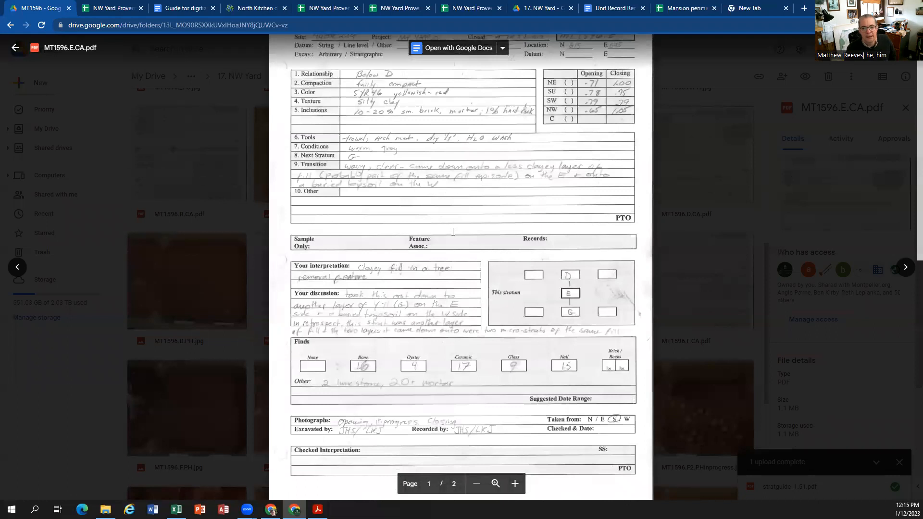
{"action": "scroll", "coordinate": [390, 288], "scroll_direction": "up", "scroll_amount": 1}
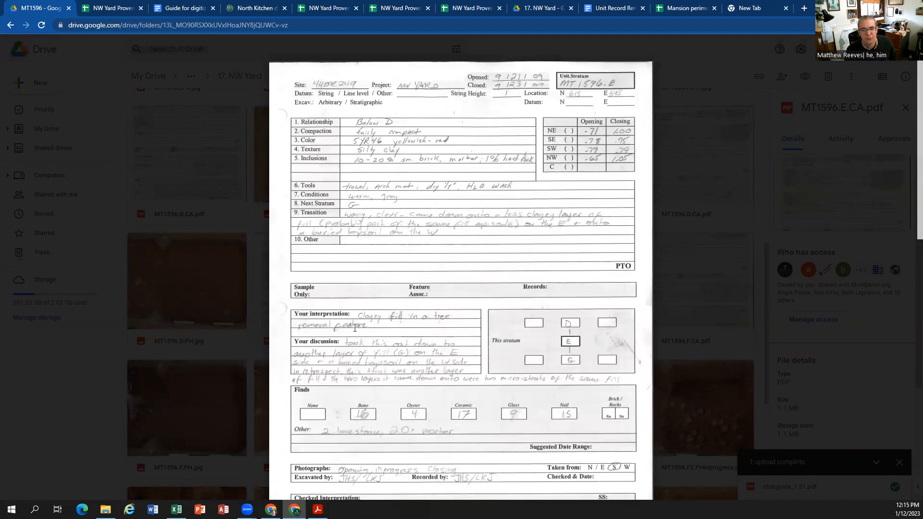
{"action": "scroll", "coordinate": [356, 328], "scroll_direction": "down", "scroll_amount": 1}
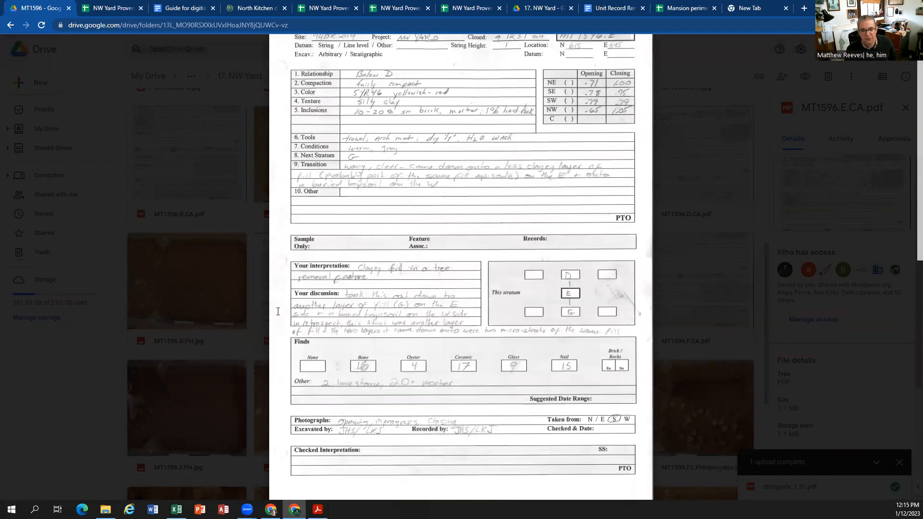
{"action": "left_click", "coordinate": [251, 299]}
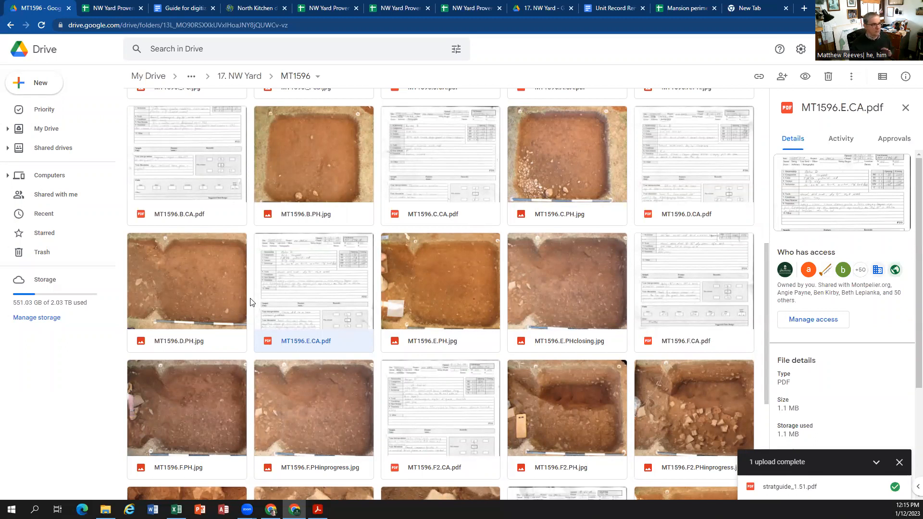
Step: Go back to the earlier records in the MT1596 folder and open the strat card MT1596.0.CA.pdf
{"action": "scroll", "coordinate": [363, 270], "scroll_direction": "up", "scroll_amount": 5}
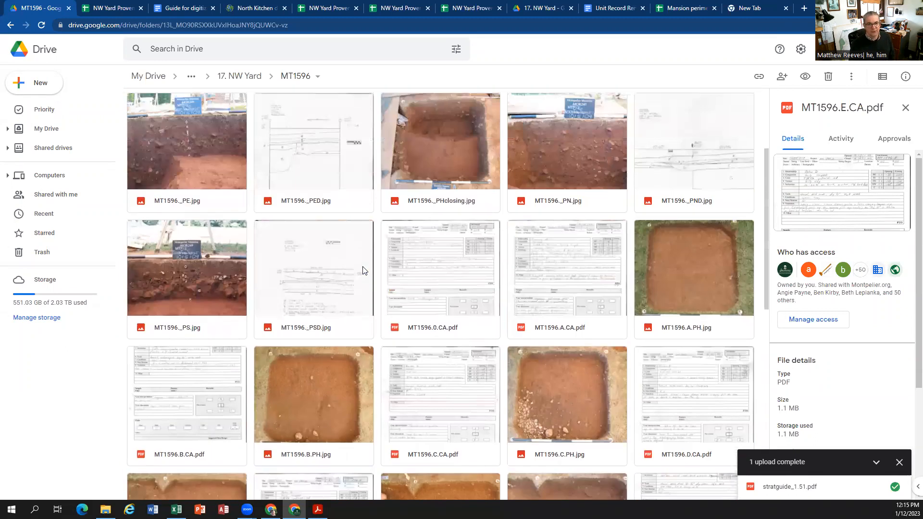
{"action": "scroll", "coordinate": [363, 271], "scroll_direction": "up", "scroll_amount": 3}
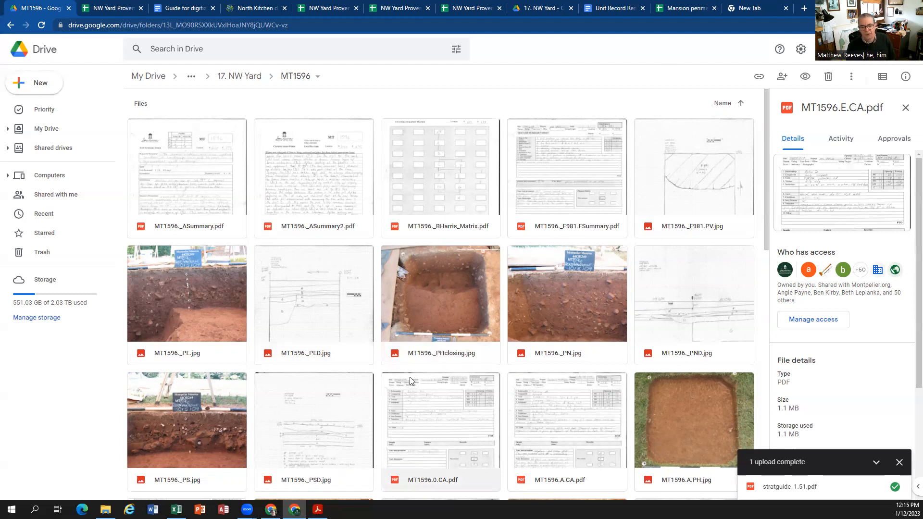
{"action": "scroll", "coordinate": [417, 359], "scroll_direction": "down", "scroll_amount": 2}
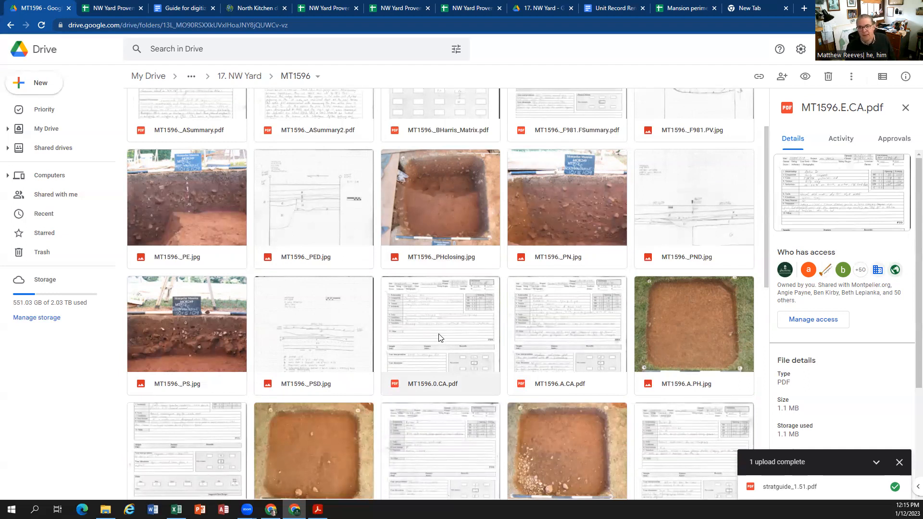
{"action": "scroll", "coordinate": [439, 338], "scroll_direction": "down", "scroll_amount": 1}
{"action": "left_click", "coordinate": [445, 304]}
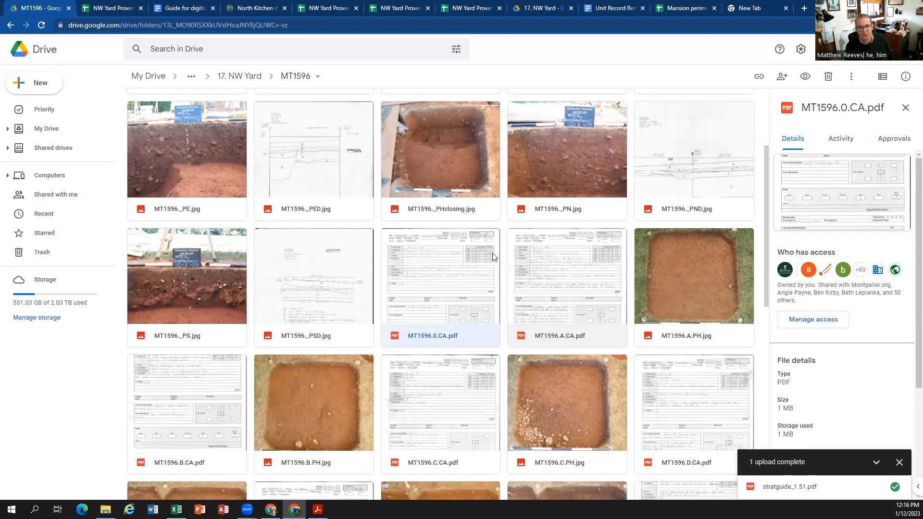
{"action": "scroll", "coordinate": [438, 292], "scroll_direction": "up", "scroll_amount": 3}
{"action": "scroll", "coordinate": [438, 292], "scroll_direction": "down", "scroll_amount": 5}
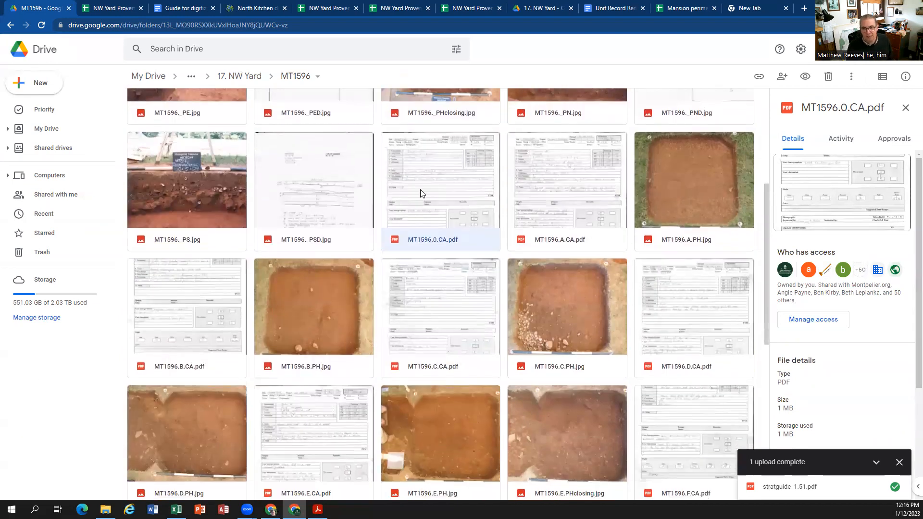
{"action": "double_click", "coordinate": [421, 195]}
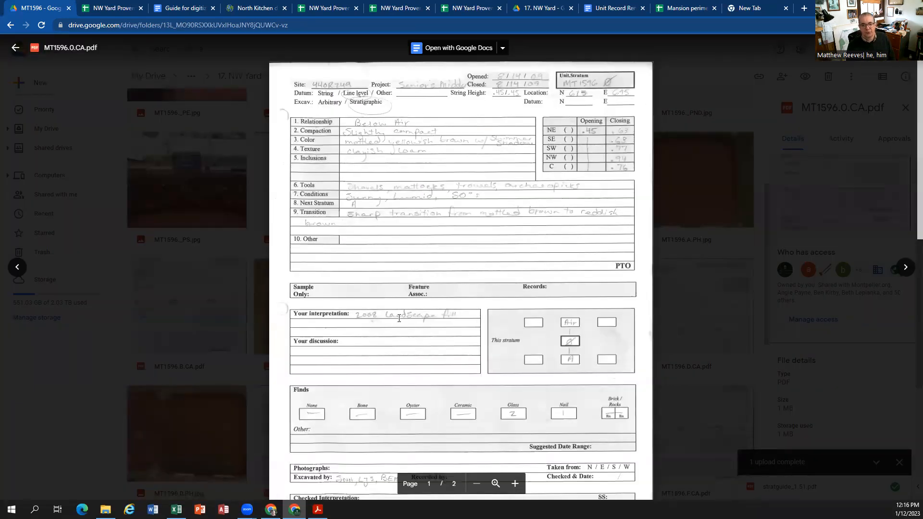
Step: Check the plan drawing grid and comments on the second page of the strat card MT1596.0.CA.pdf
{"action": "scroll", "coordinate": [407, 312], "scroll_direction": "down", "scroll_amount": 10}
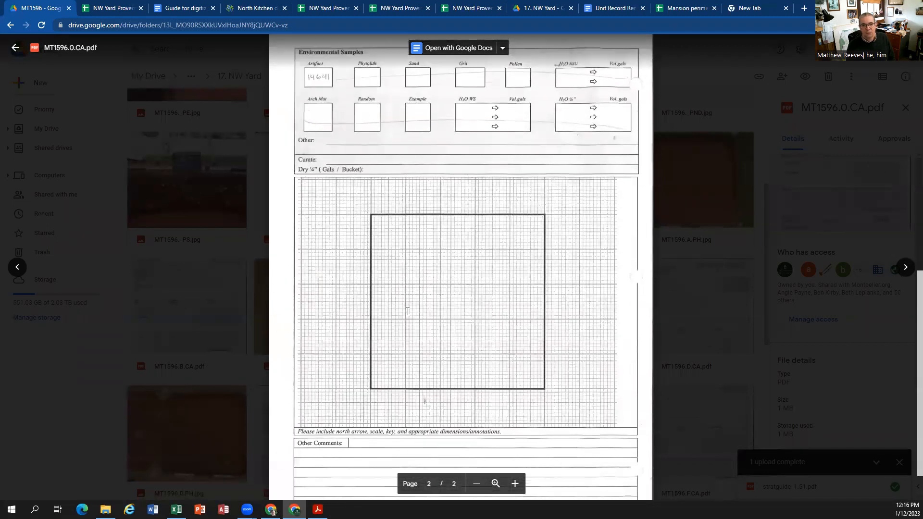
{"action": "scroll", "coordinate": [408, 312], "scroll_direction": "down", "scroll_amount": 1}
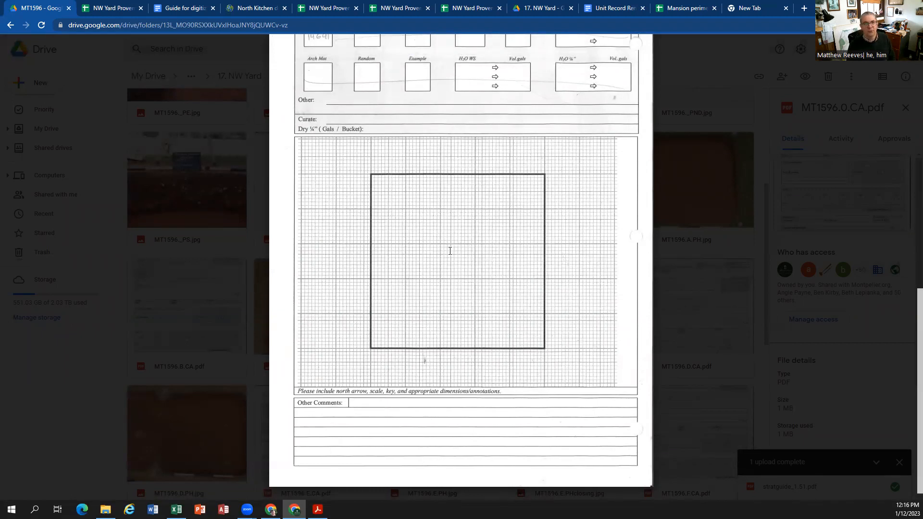
Step: Return to the North Kitchen map, focus on unit 1596 and start a new feature in the OR249_stratum_form_bunker-sheets-2007 layer
{"action": "left_click", "coordinate": [237, 8]}
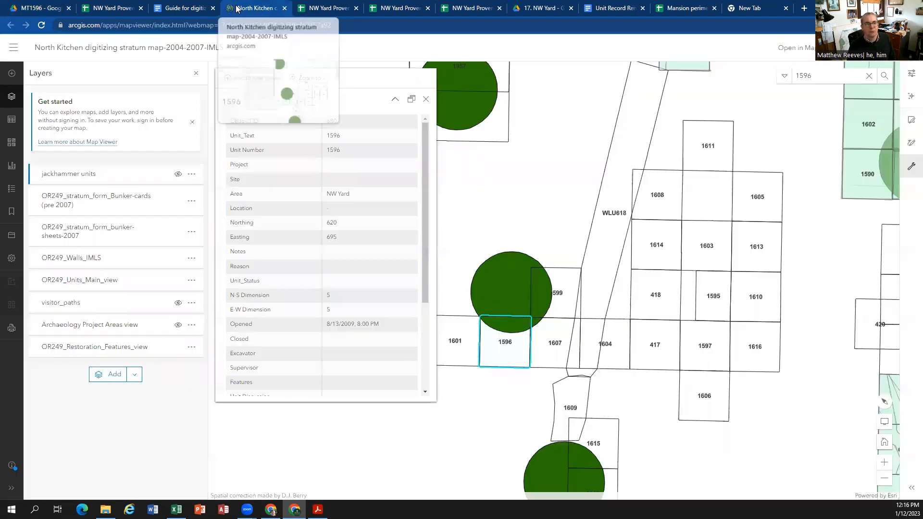
{"action": "left_click", "coordinate": [426, 99]}
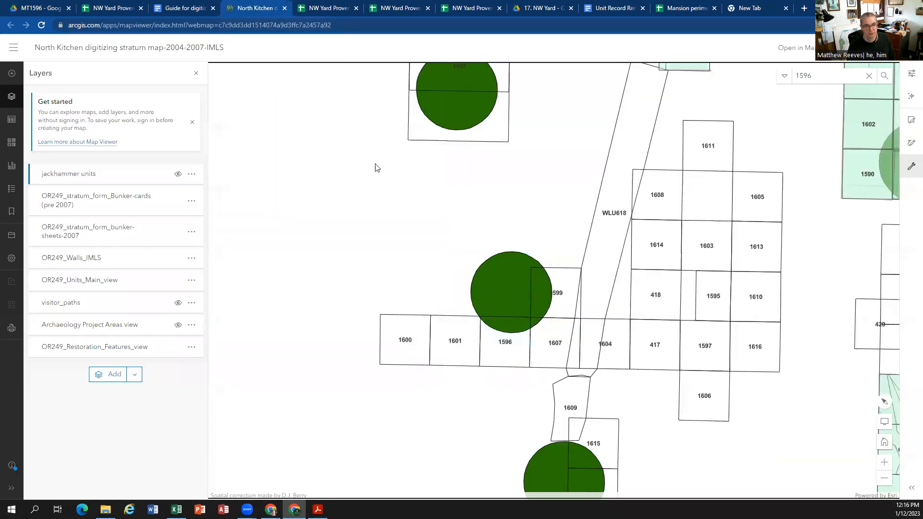
{"action": "scroll", "coordinate": [505, 356], "scroll_direction": "up", "scroll_amount": 1}
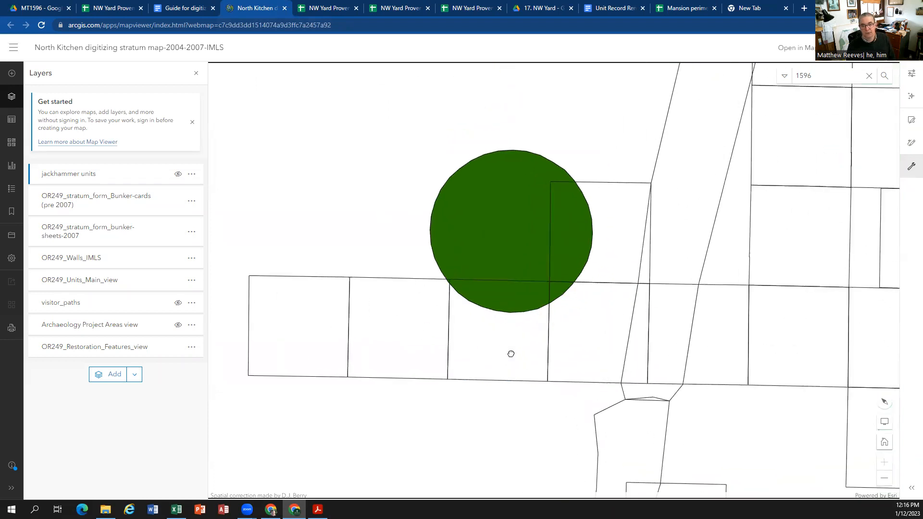
{"action": "left_click_drag", "start_coordinate": [511, 354], "coordinate": [487, 303]}
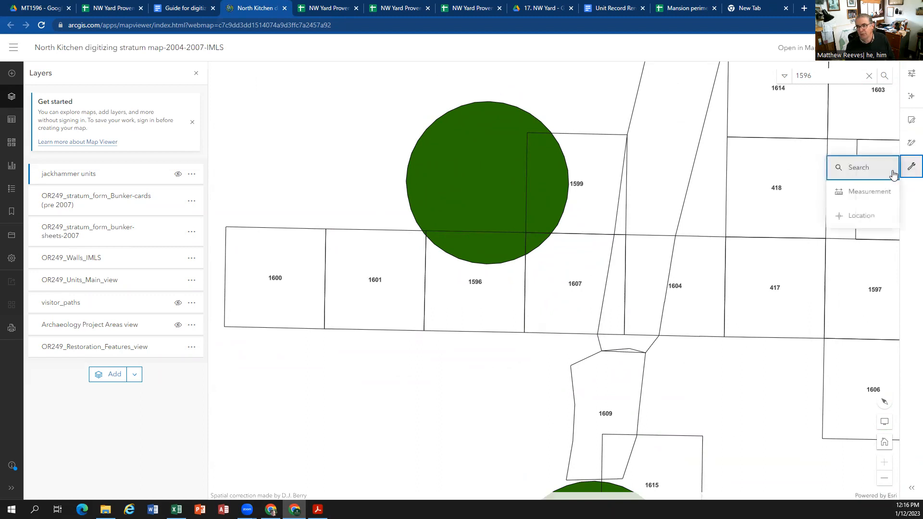
{"action": "left_click", "coordinate": [911, 122]}
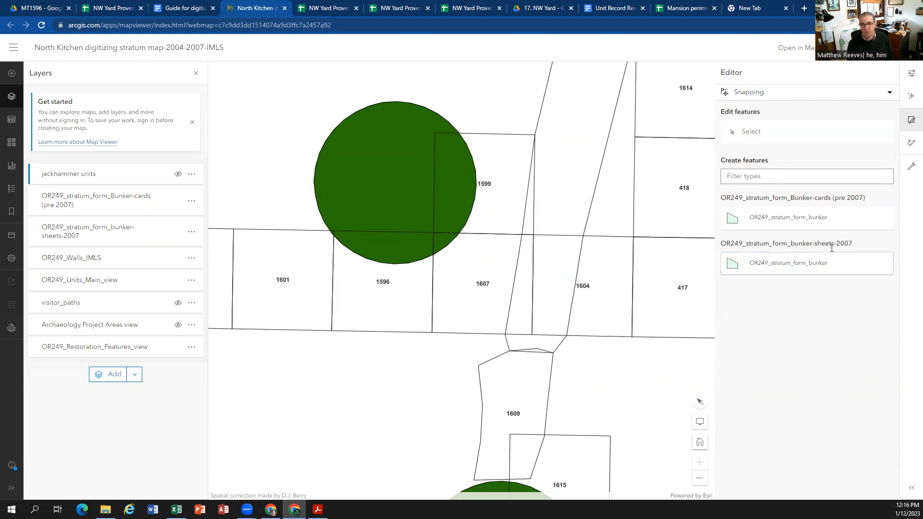
{"action": "left_click", "coordinate": [812, 268]}
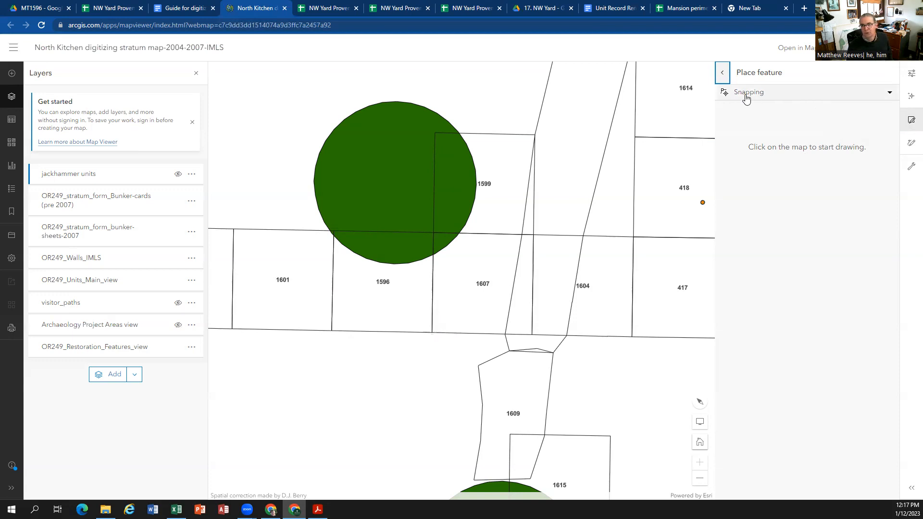
Step: Enable snapping for the new feature and choose OR249_Units_Main_view as the snapping layer
{"action": "left_click", "coordinate": [890, 94]}
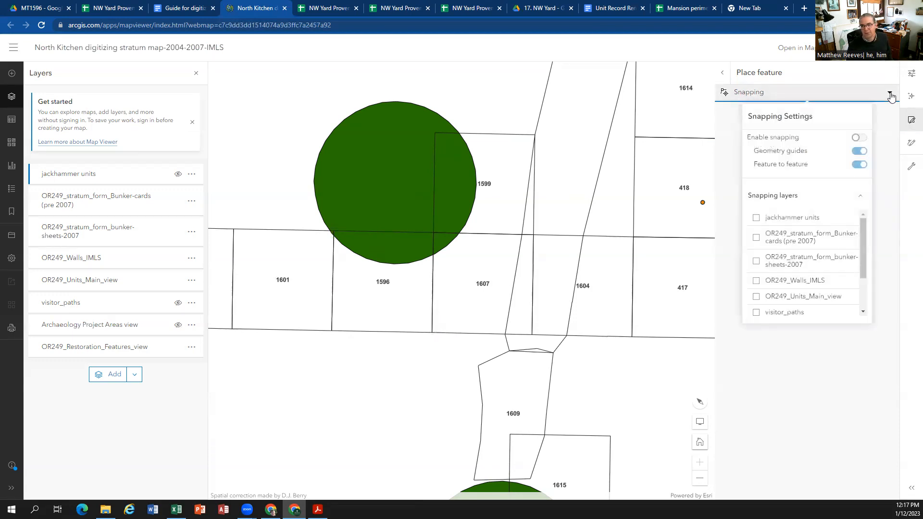
{"action": "left_click", "coordinate": [860, 138]}
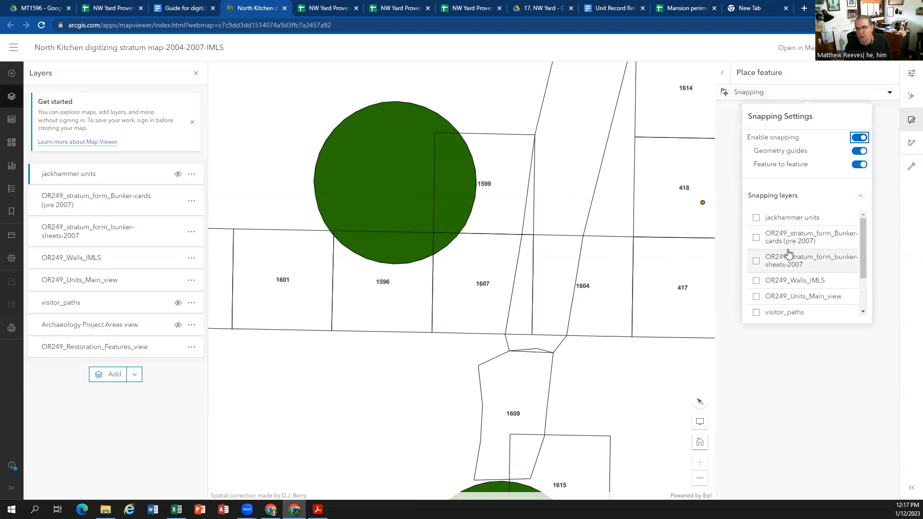
{"action": "left_click", "coordinate": [756, 297]}
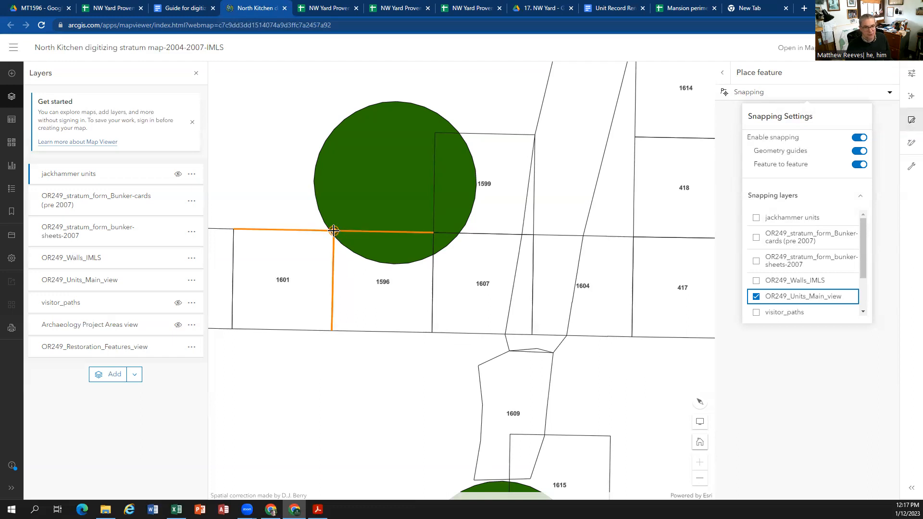
Step: Draw a stratum polygon over unit 1596 by snapping to its four corners
{"action": "left_click", "coordinate": [334, 232]}
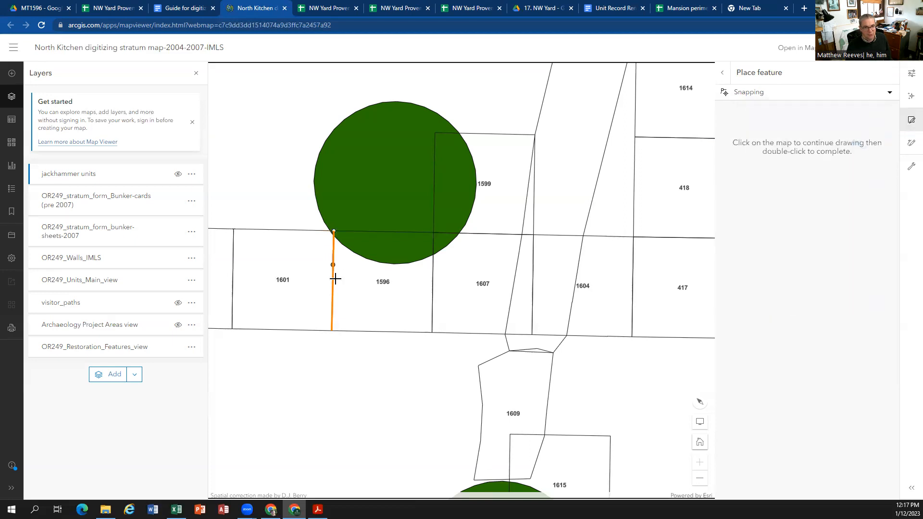
{"action": "left_click", "coordinate": [332, 331]}
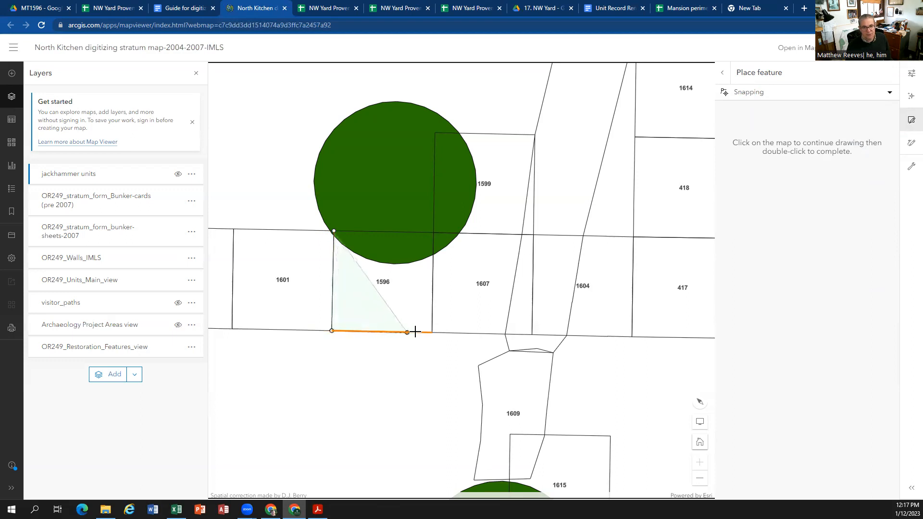
{"action": "left_click", "coordinate": [432, 332]}
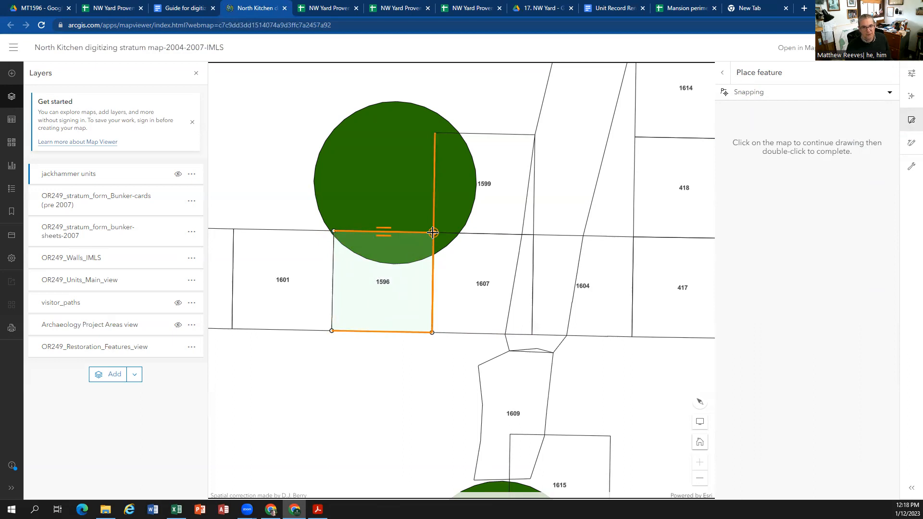
{"action": "double_click", "coordinate": [433, 233]}
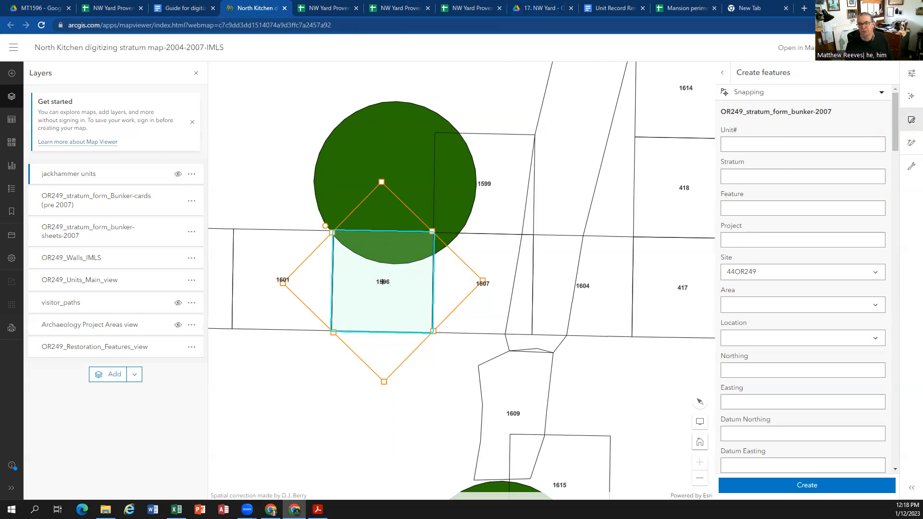
Step: Arrange the map and the MT1596.0.CA.pdf preview in separate windows side by side, and hide the map's layer list
{"action": "left_click_drag", "start_coordinate": [838, 8], "coordinate": [837, 14]}
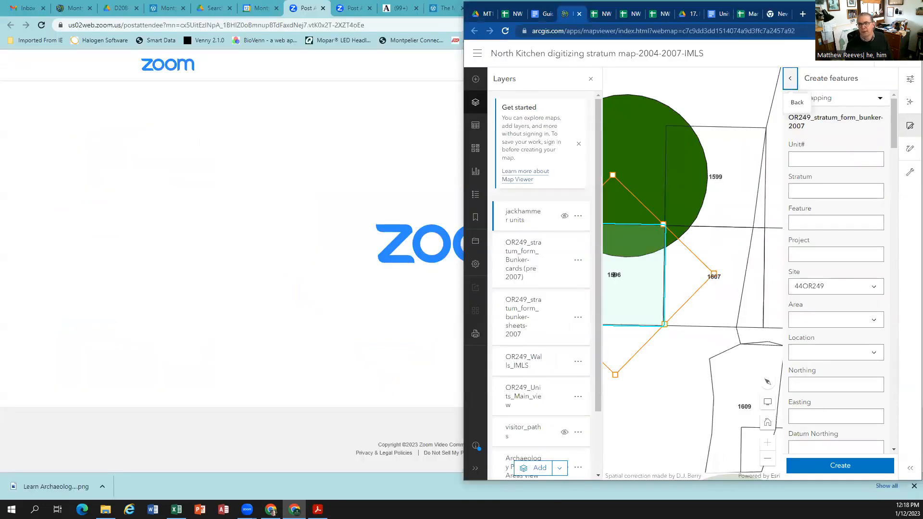
{"action": "left_click_drag", "start_coordinate": [813, 9], "coordinate": [353, 8]}
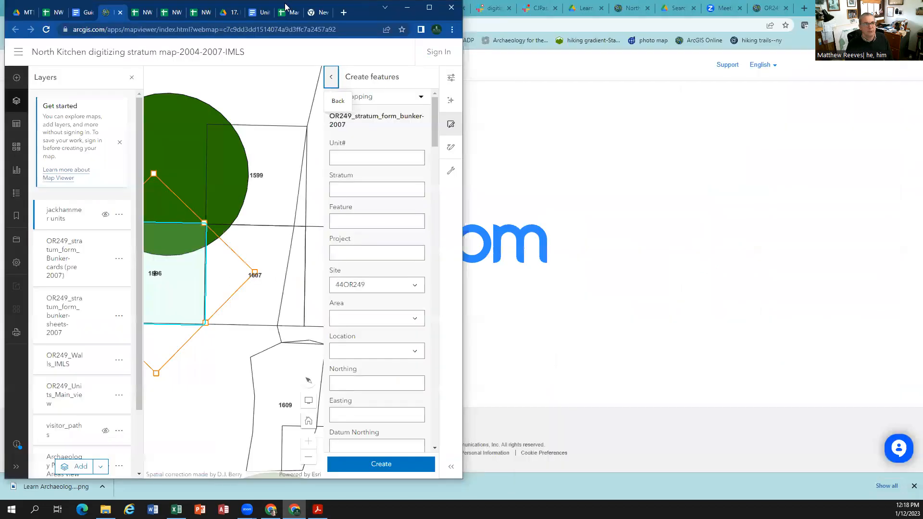
{"action": "left_click", "coordinate": [20, 14]}
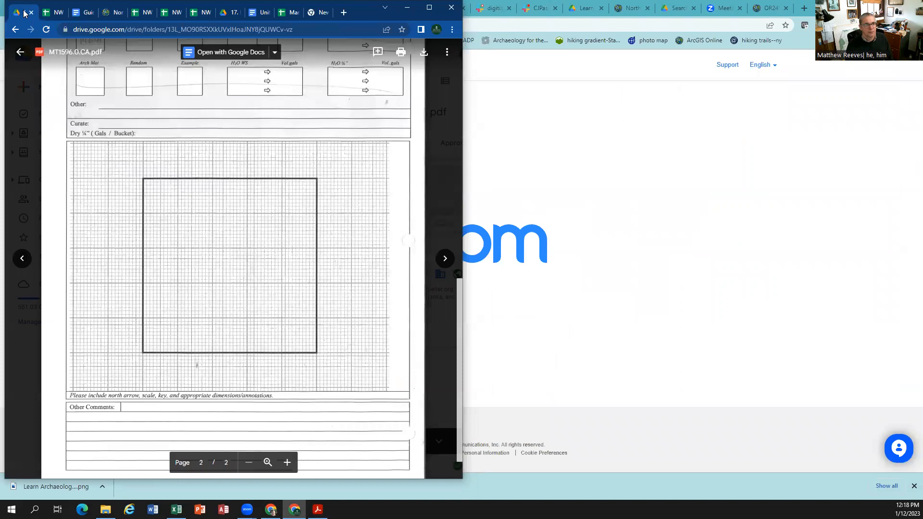
{"action": "left_click_drag", "start_coordinate": [21, 10], "coordinate": [519, 12]}
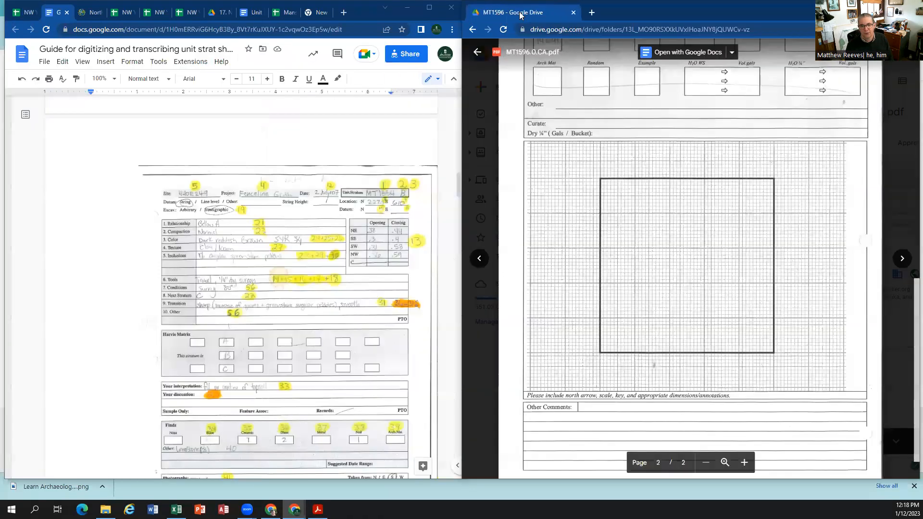
{"action": "left_click", "coordinate": [89, 15]}
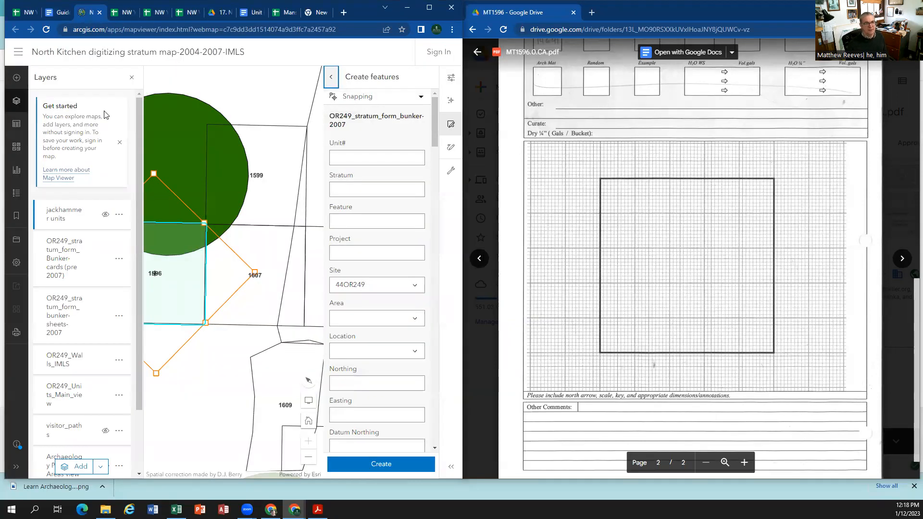
{"action": "left_click", "coordinate": [132, 77]}
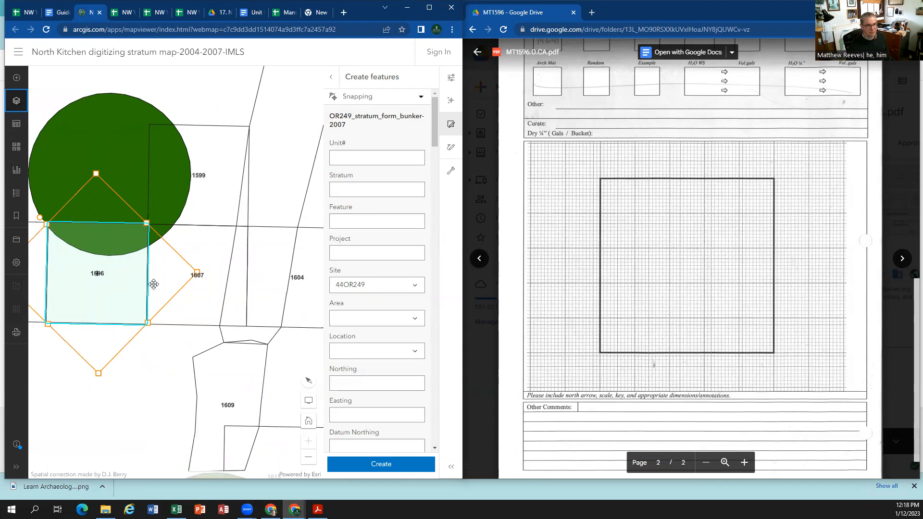
Step: Shift the drawn polygon slightly off unit 1596 and discard the unsaved feature
{"action": "mouse_move", "coordinate": [101, 332]}
{"action": "left_mouse_down"}
{"action": "mouse_move", "coordinate": [133, 331]}
{"action": "mouse_move", "coordinate": [102, 337]}
{"action": "left_mouse_up"}
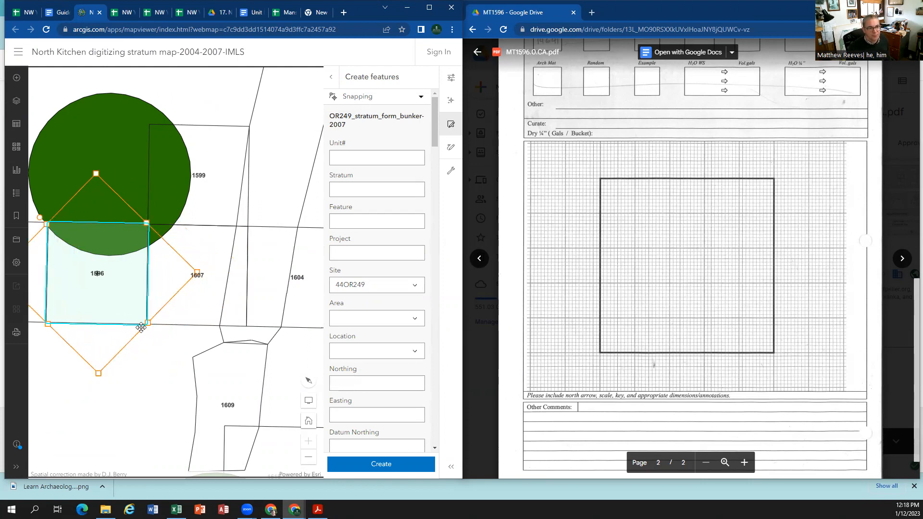
{"action": "left_click_drag", "start_coordinate": [122, 296], "coordinate": [120, 303]}
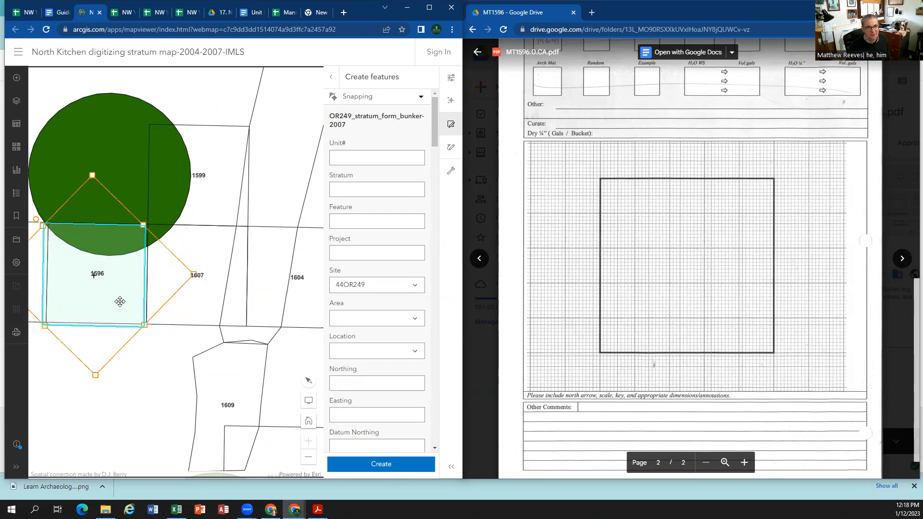
{"action": "left_click", "coordinate": [334, 79]}
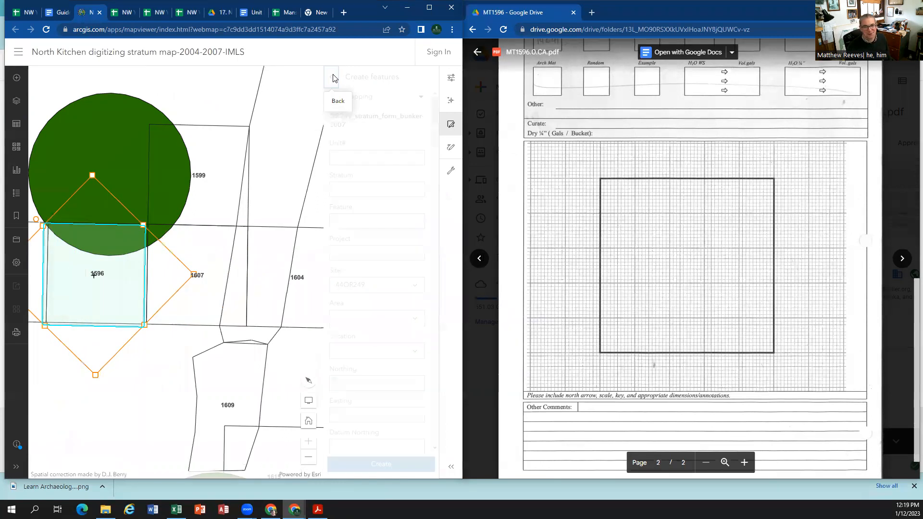
{"action": "left_click", "coordinate": [385, 463]}
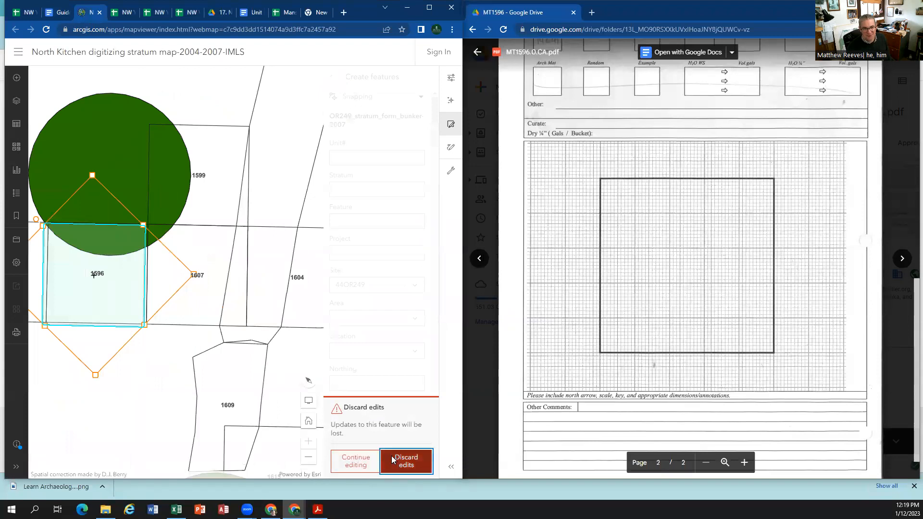
Step: Reopen the feature editor and check the snapping settings for the OR249_Units_Main_view layer
{"action": "left_click", "coordinate": [451, 125]}
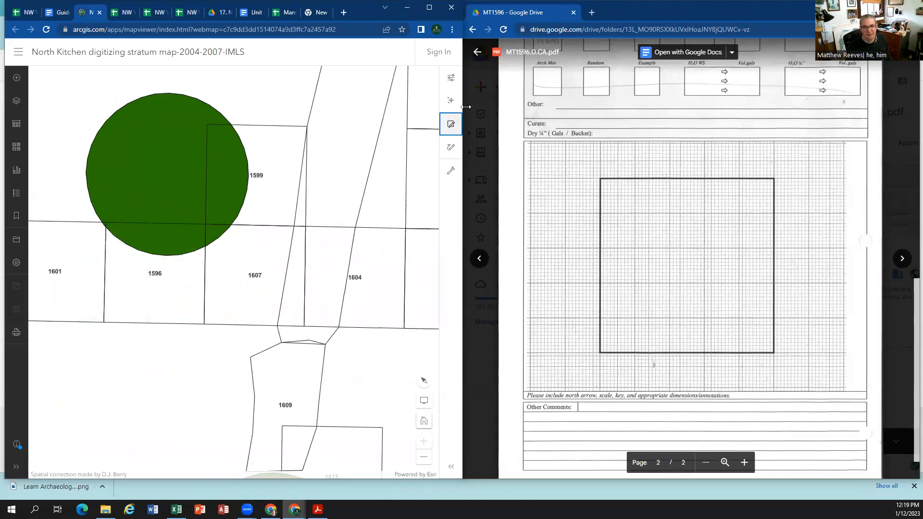
{"action": "left_click", "coordinate": [451, 125]}
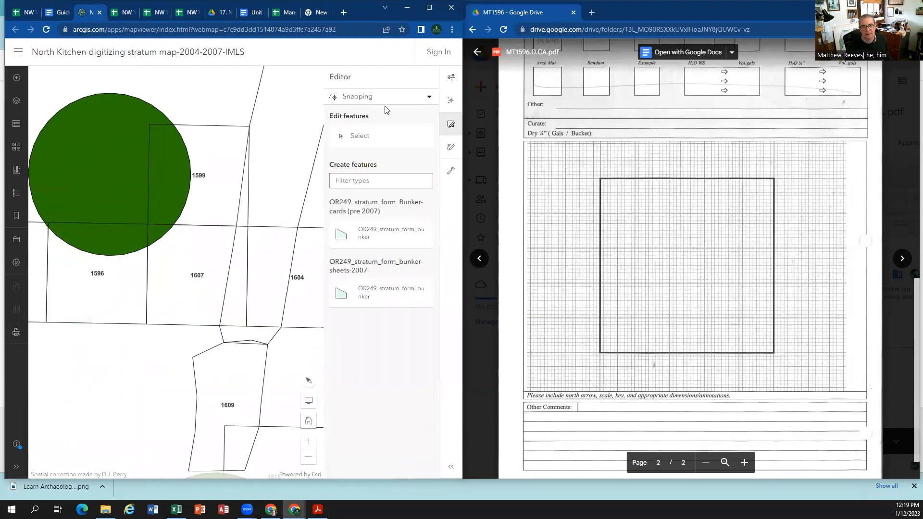
{"action": "left_click", "coordinate": [429, 97]}
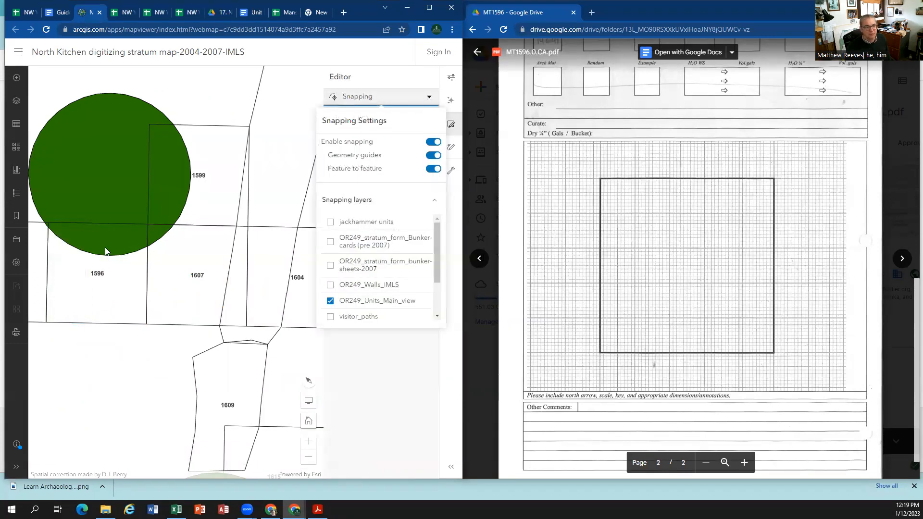
{"action": "left_click", "coordinate": [429, 98]}
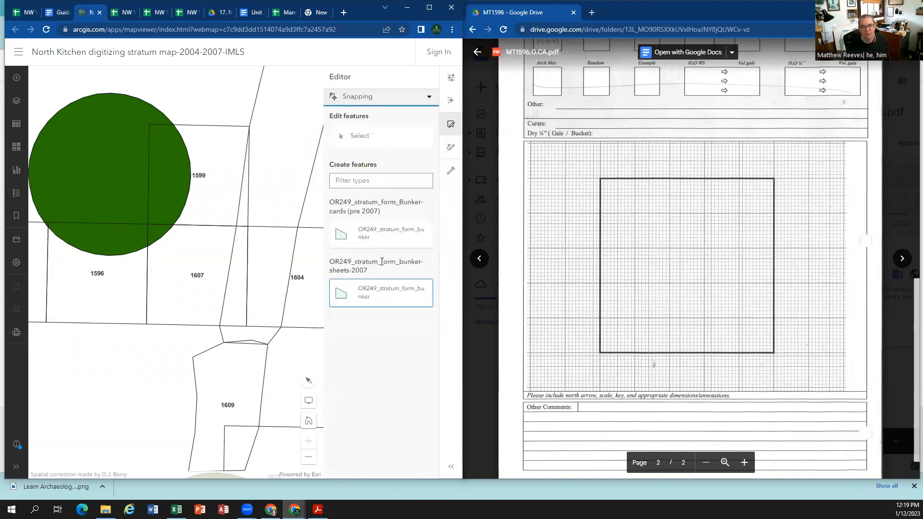
Step: Create a fresh OR249_stratum_form_bunker-sheets-2007 polygon that follows the four corners of unit 1596
{"action": "left_click", "coordinate": [381, 294]}
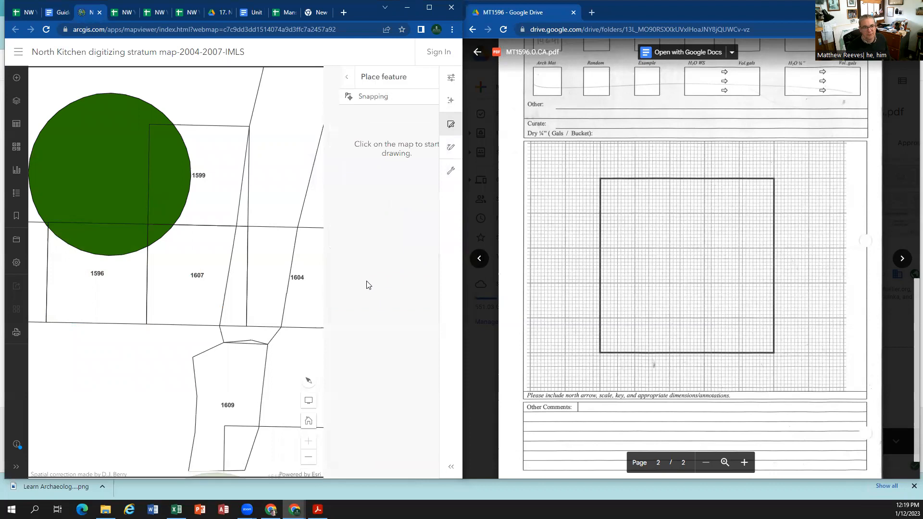
{"action": "left_click", "coordinate": [48, 222]}
{"action": "left_click", "coordinate": [46, 322]}
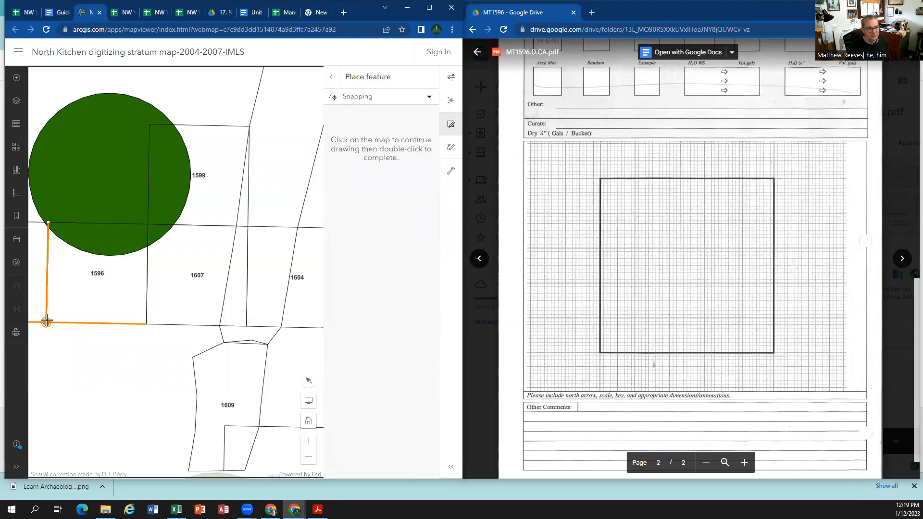
{"action": "left_click", "coordinate": [146, 324]}
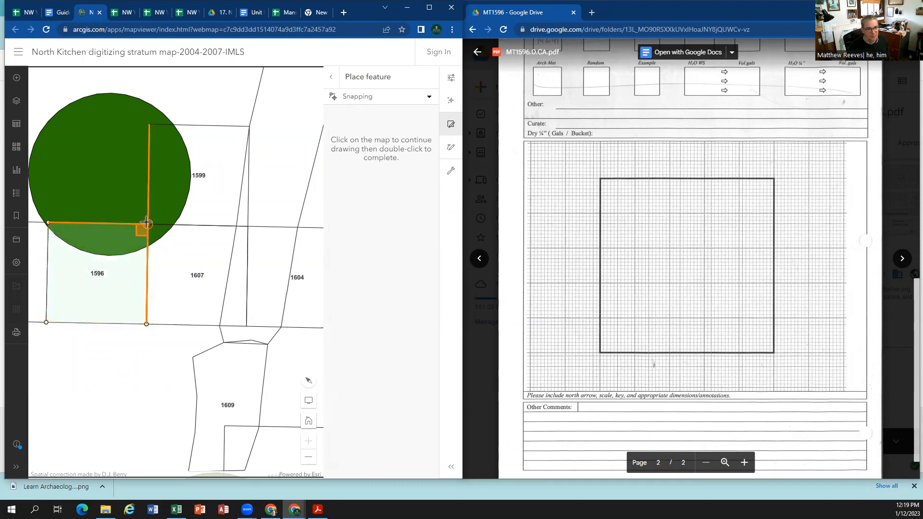
{"action": "double_click", "coordinate": [145, 223]}
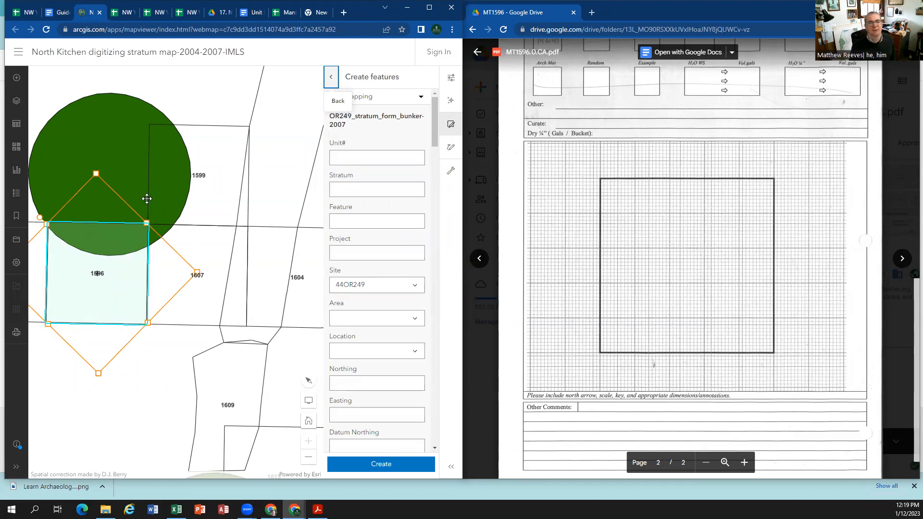
Step: Set the new feature's unit number to 1596, consulting the front page of the MT1596.0.CA.pdf card
{"action": "left_click", "coordinate": [365, 162]}
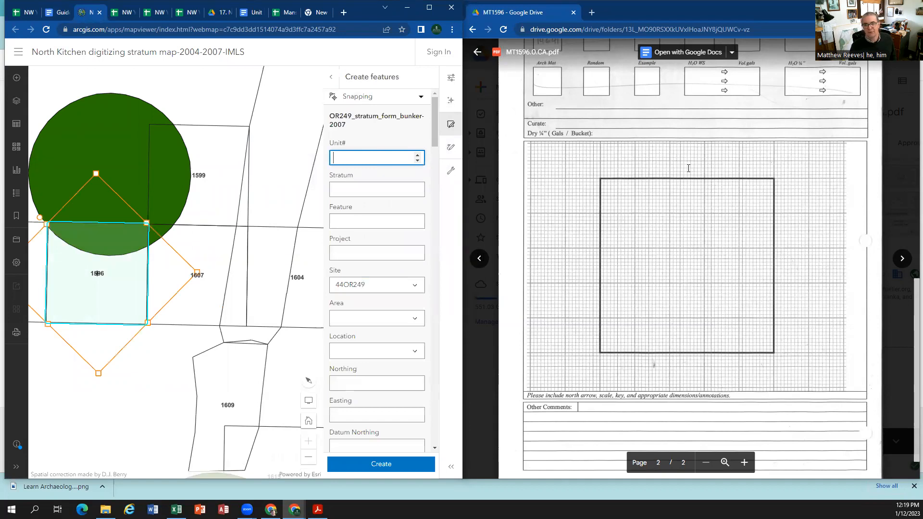
{"action": "scroll", "coordinate": [689, 168], "scroll_direction": "up", "scroll_amount": 15}
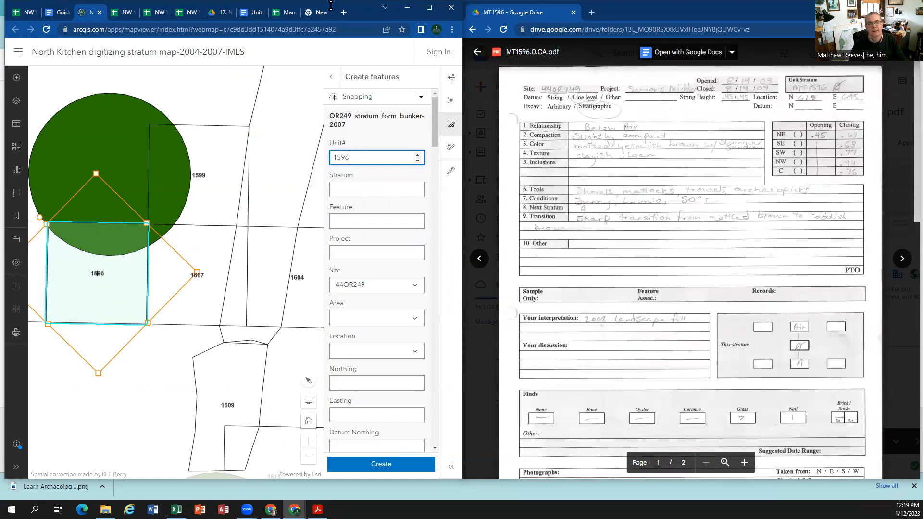
Step: Set the stratum to 0 and the project to Senior's Midden for the new unit 1596 feature
{"action": "left_click", "coordinate": [350, 187]}
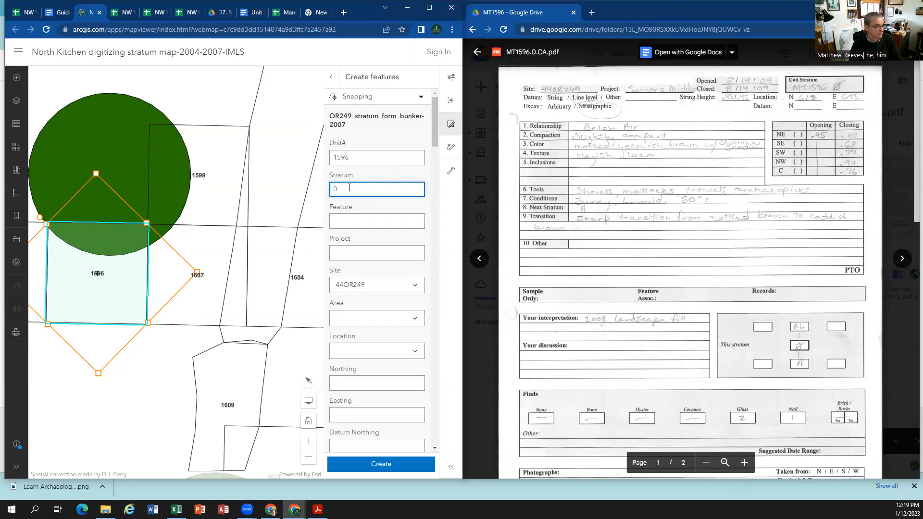
{"action": "type", "text": "0"}
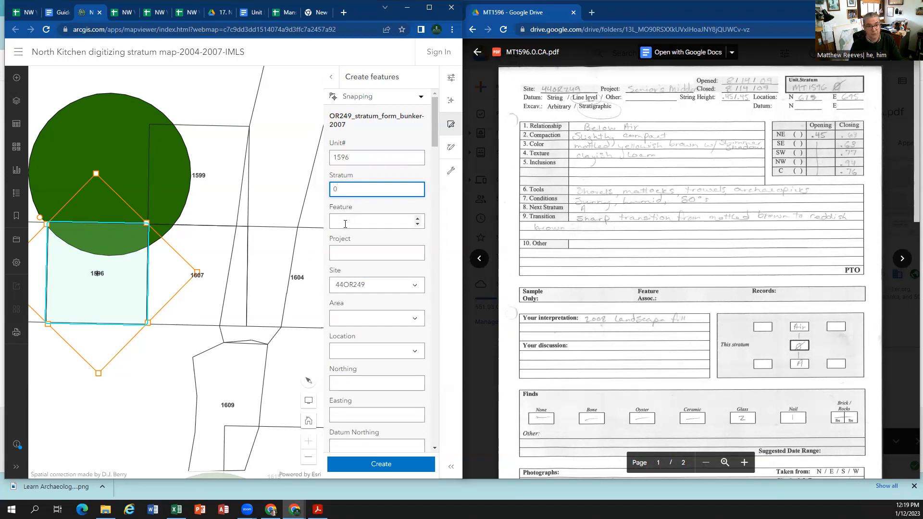
{"action": "left_click", "coordinate": [346, 252]}
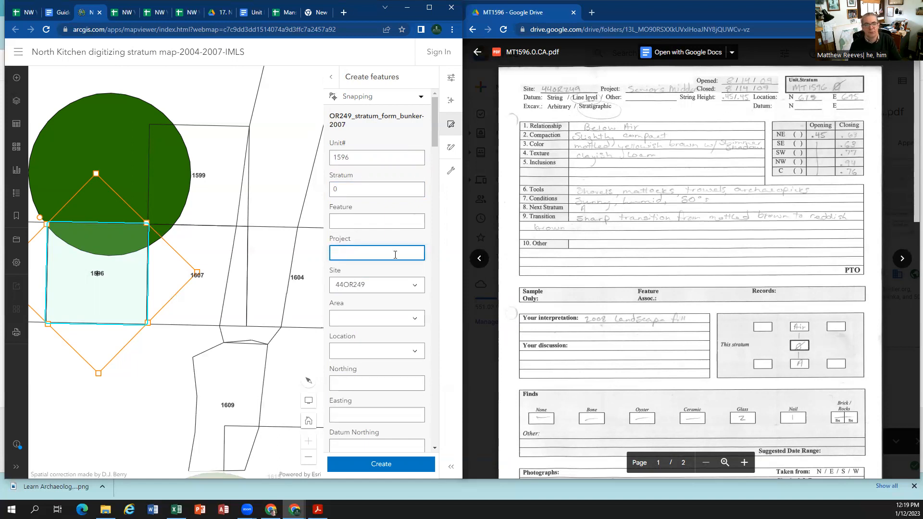
{"action": "type", "text": "en"}
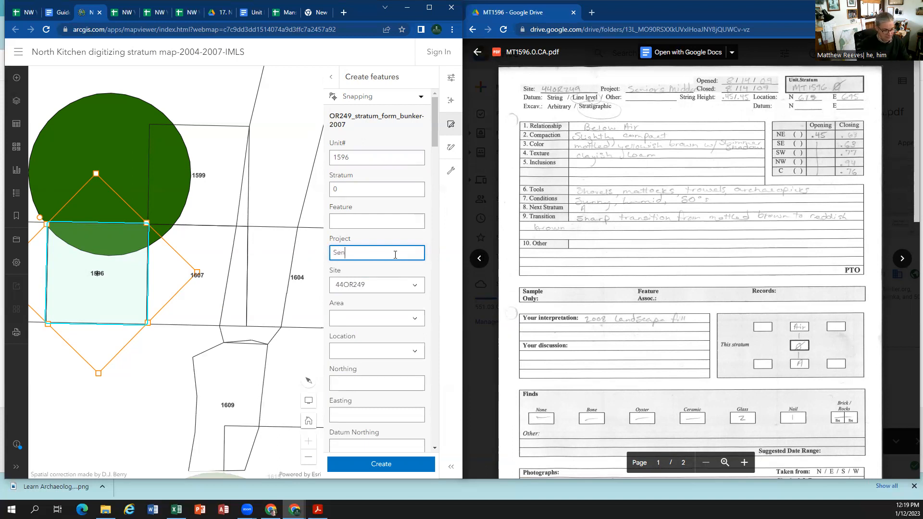
{"action": "type", "text": "ior's Midden"}
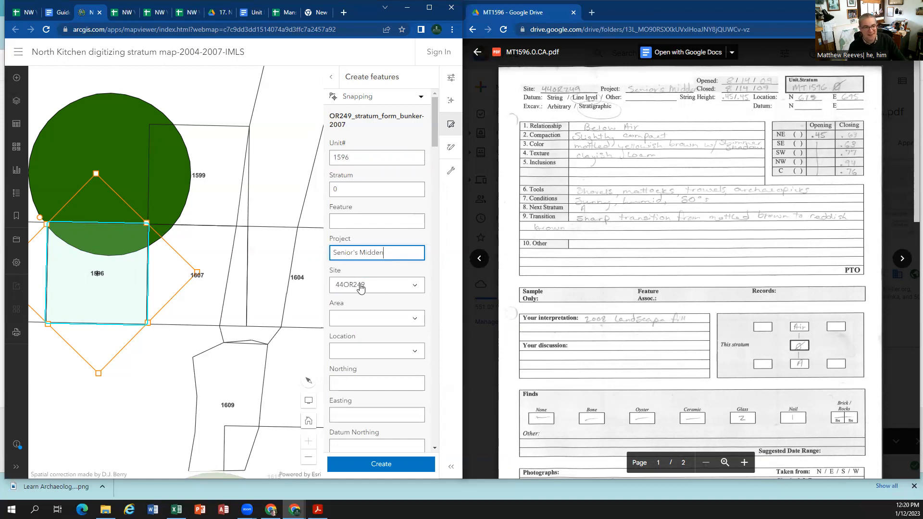
Step: Choose NW Yard as both the area and the location of the new feature
{"action": "left_click", "coordinate": [415, 320]}
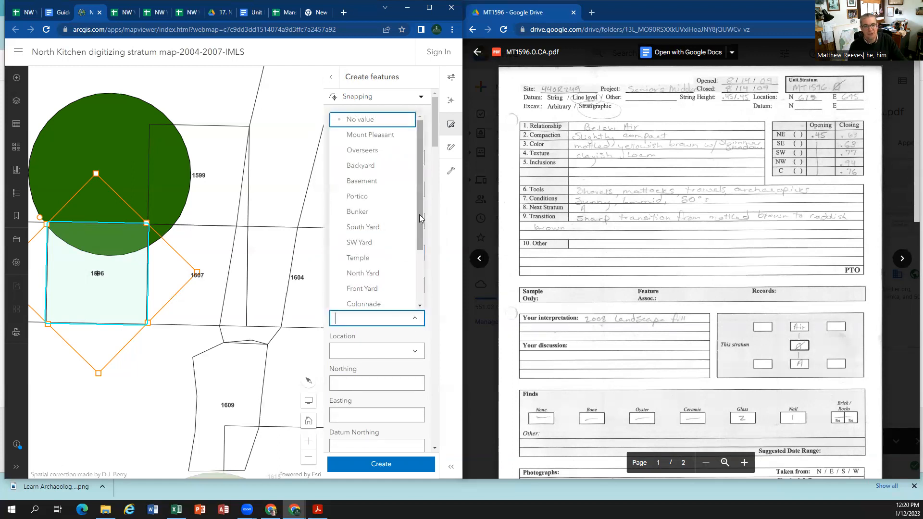
{"action": "left_click_drag", "start_coordinate": [420, 215], "coordinate": [424, 279]}
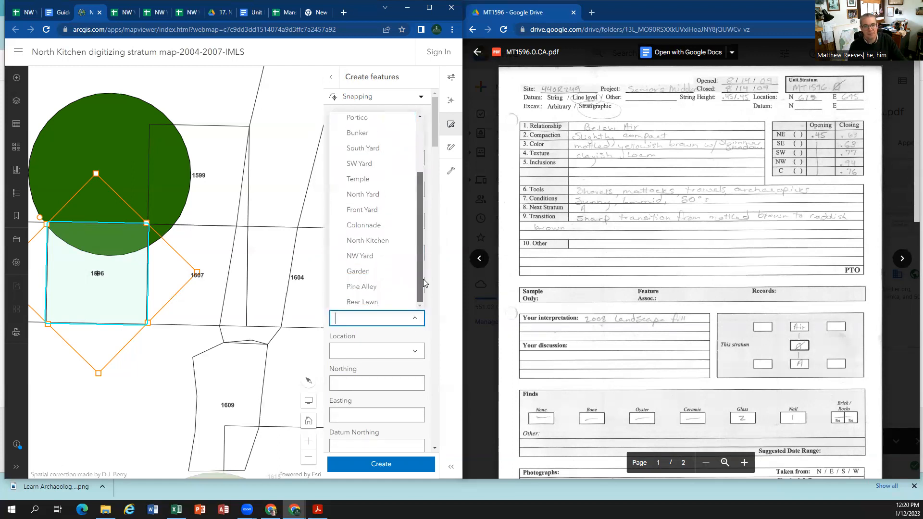
{"action": "left_click", "coordinate": [360, 258]}
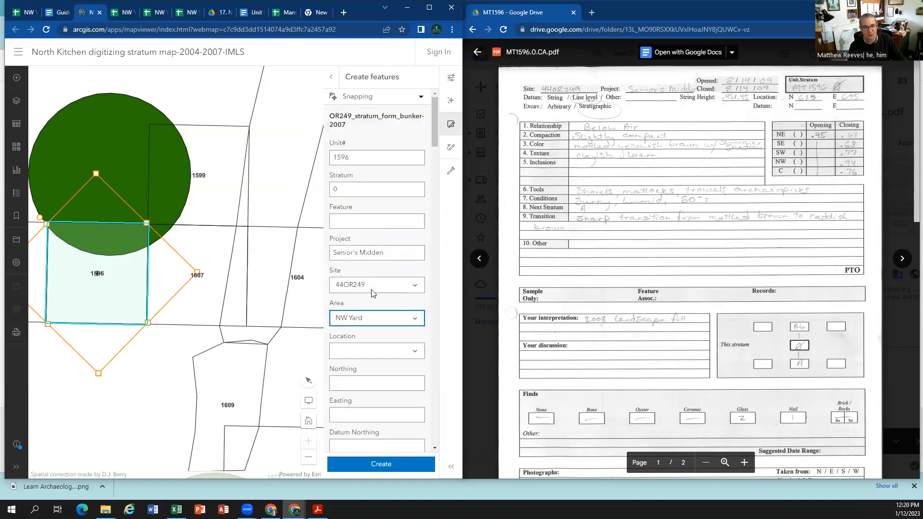
{"action": "left_click", "coordinate": [415, 351]}
{"action": "scroll", "coordinate": [366, 297], "scroll_direction": "down", "scroll_amount": 2}
{"action": "scroll", "coordinate": [366, 297], "scroll_direction": "down", "scroll_amount": 2}
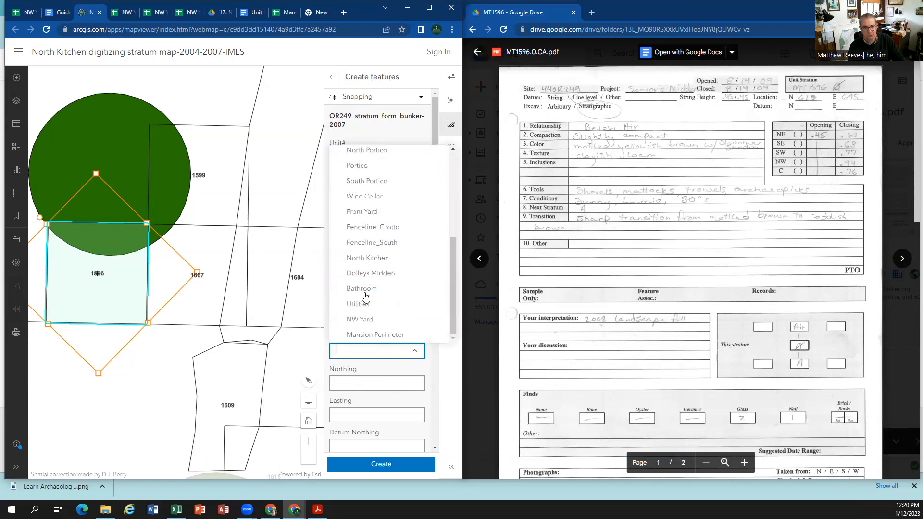
{"action": "left_click", "coordinate": [367, 321]}
{"action": "scroll", "coordinate": [355, 372], "scroll_direction": "down", "scroll_amount": 2}
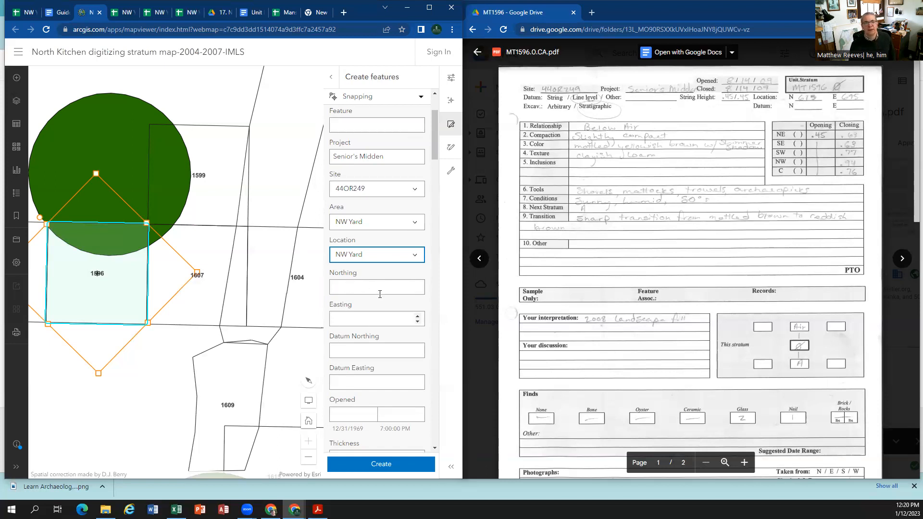
Step: Consult the data entry notes in the transcription guide document, and set the feature's northing to 615 and easting to 695
{"action": "left_click", "coordinate": [55, 13]}
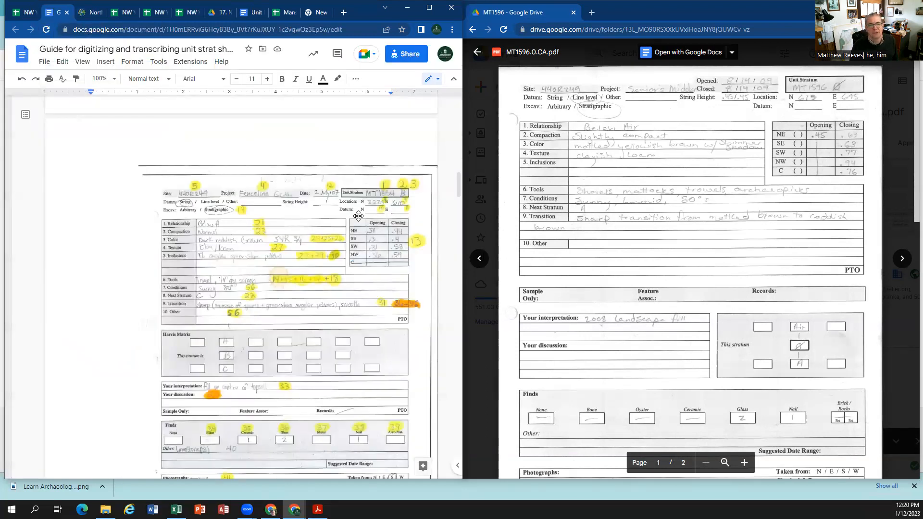
{"action": "scroll", "coordinate": [218, 308], "scroll_direction": "down", "scroll_amount": 10}
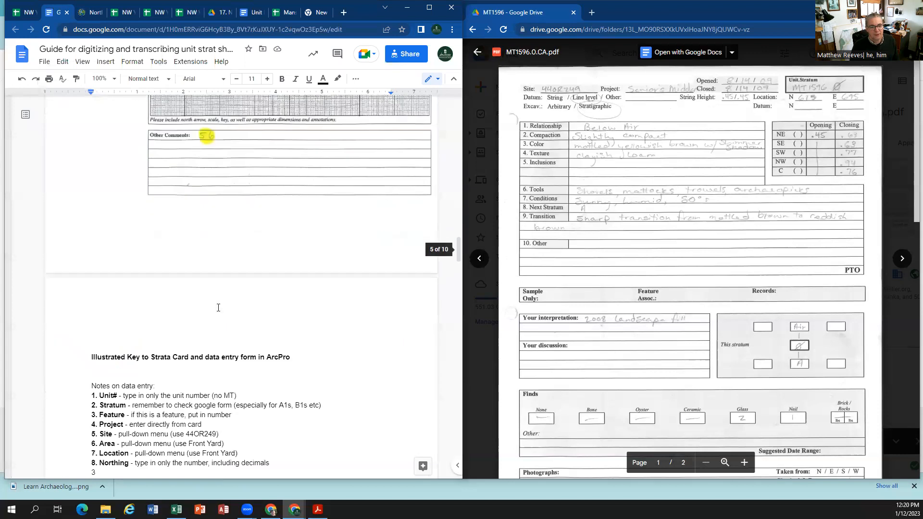
{"action": "scroll", "coordinate": [218, 307], "scroll_direction": "down", "scroll_amount": 5}
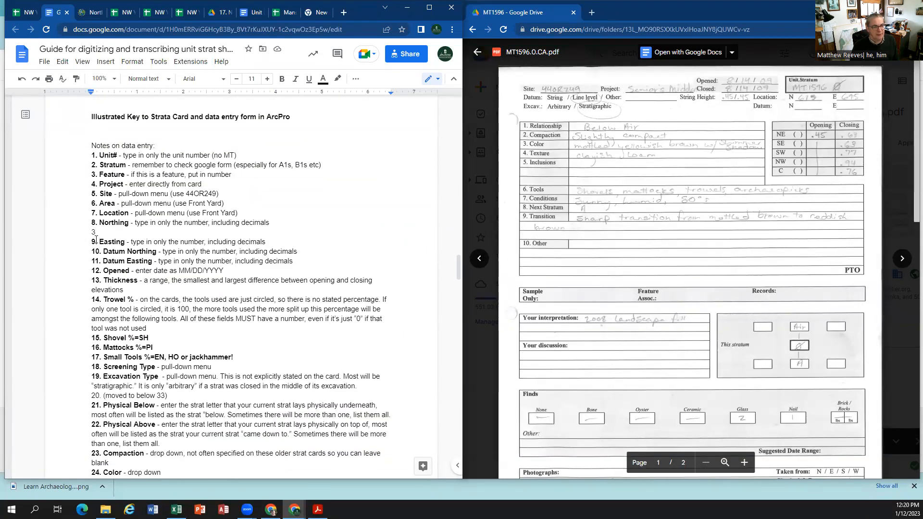
{"action": "scroll", "coordinate": [147, 223], "scroll_direction": "up", "scroll_amount": 15}
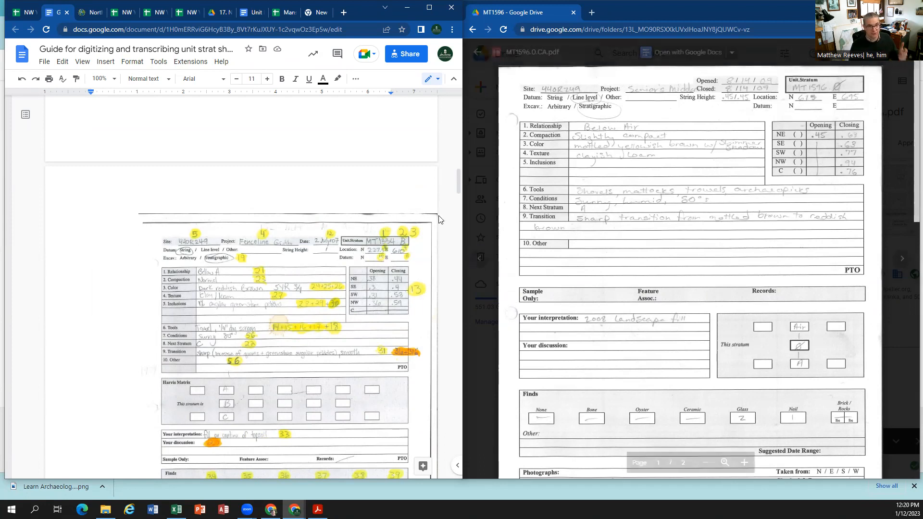
{"action": "left_click", "coordinate": [87, 14]}
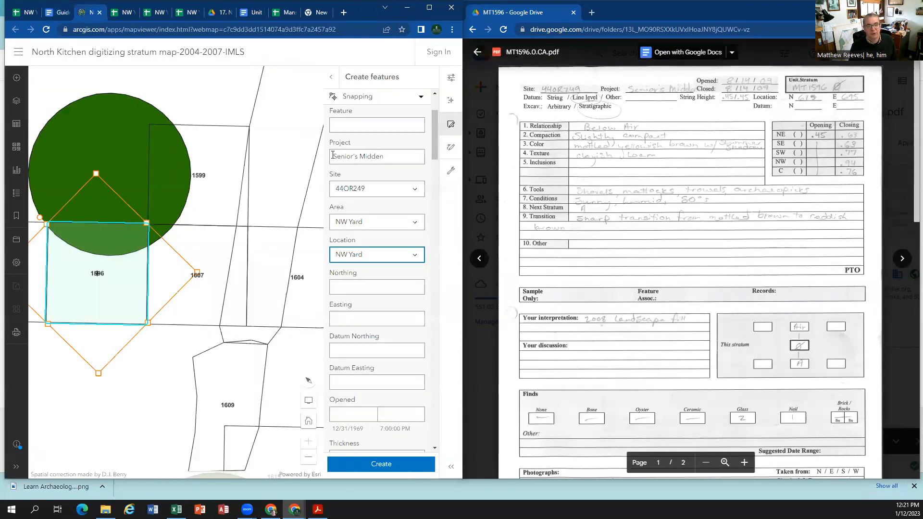
{"action": "left_click", "coordinate": [416, 286]}
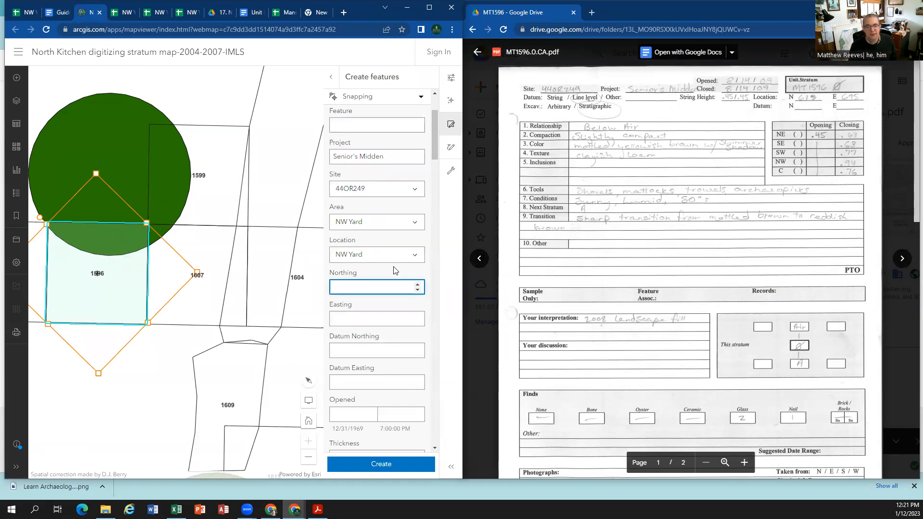
{"action": "type", "text": "615"}
{"action": "key", "text": "Tab"}
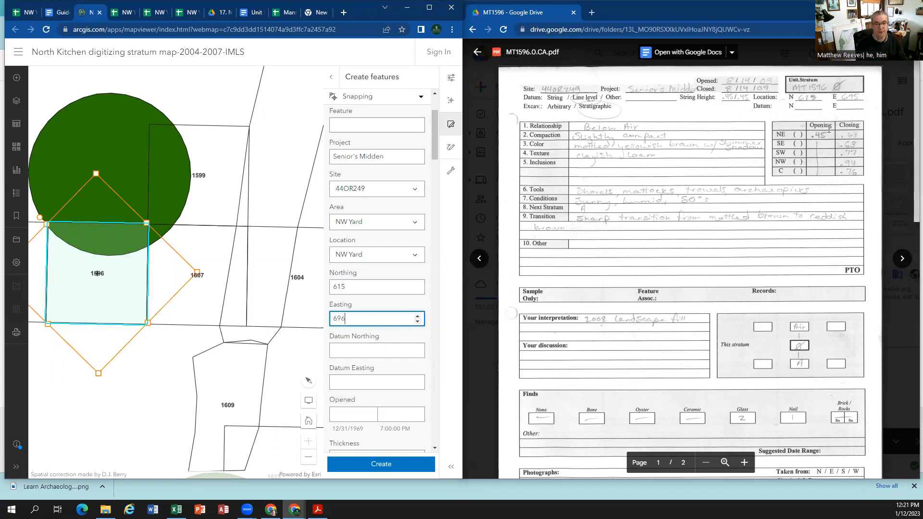
{"action": "left_click", "coordinate": [349, 351]}
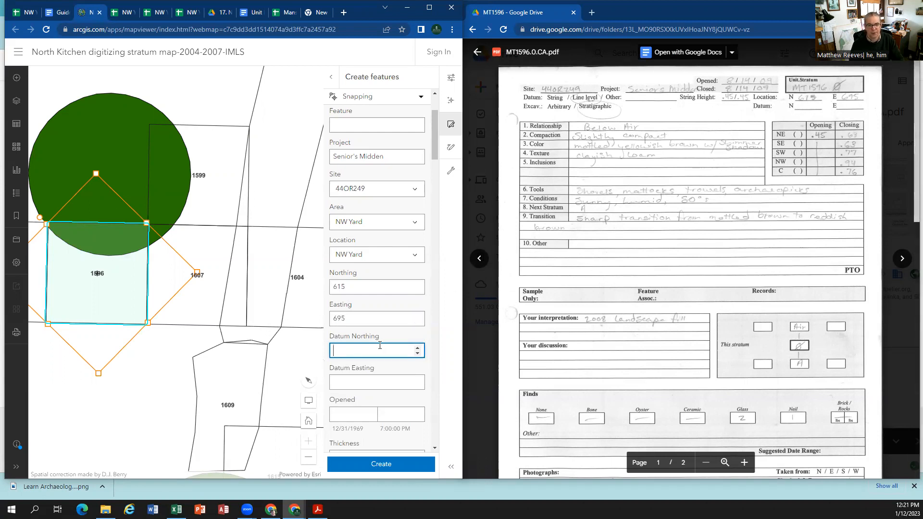
{"action": "left_click", "coordinate": [362, 384]}
{"action": "type", "text": "-2"}
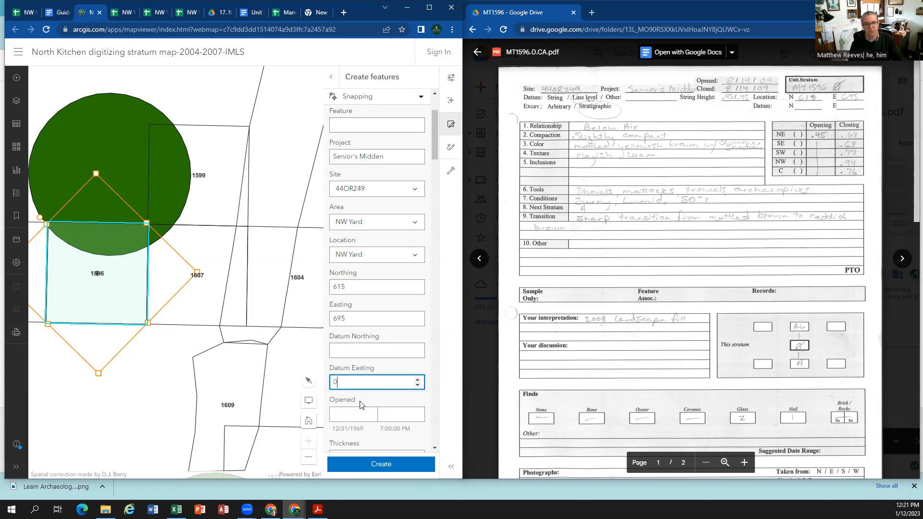
{"action": "left_click_drag", "start_coordinate": [353, 381], "coordinate": [313, 384]}
{"action": "key", "text": "BackSpace"}
Step: Try to enter the stratum's opened date from the card as 08/14/09 with a time
{"action": "left_click", "coordinate": [343, 413]}
{"action": "scroll", "coordinate": [348, 411], "scroll_direction": "down", "scroll_amount": 2}
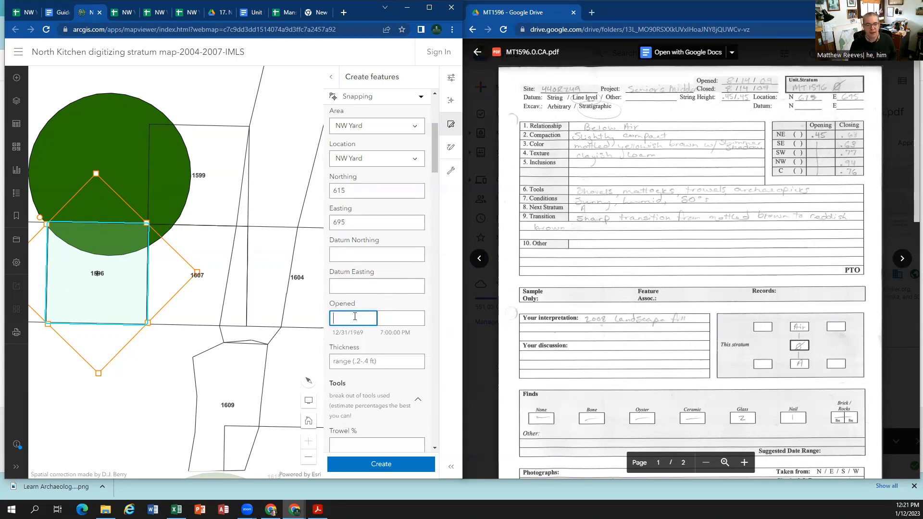
{"action": "type", "text": "08/14"}
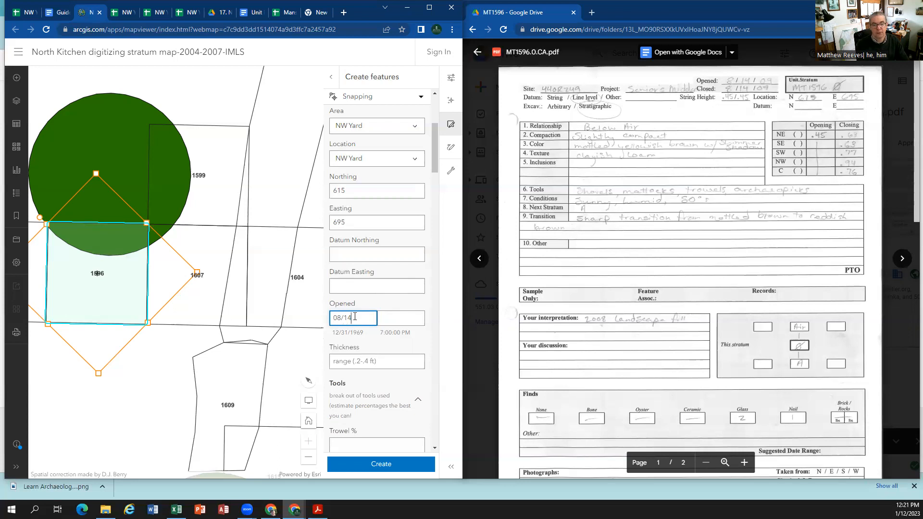
{"action": "type", "text": "/09"}
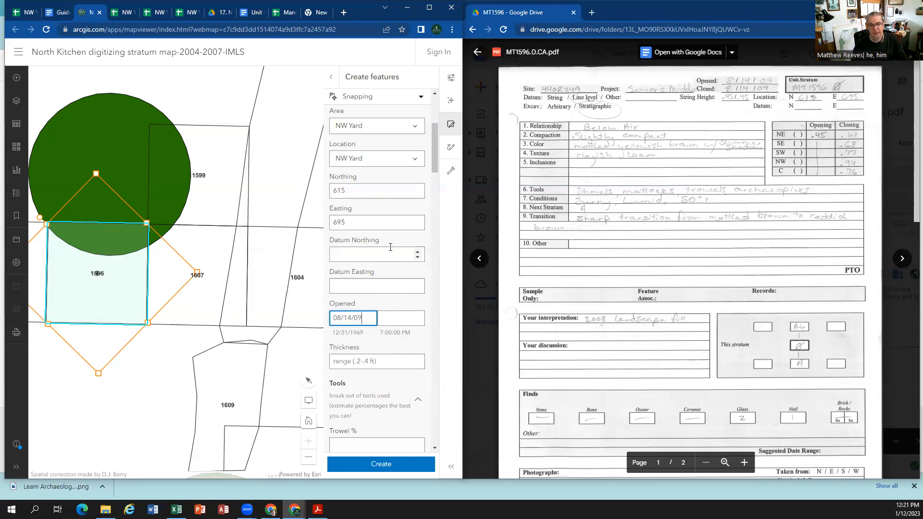
{"action": "left_click", "coordinate": [392, 318]}
{"action": "left_click", "coordinate": [401, 342]}
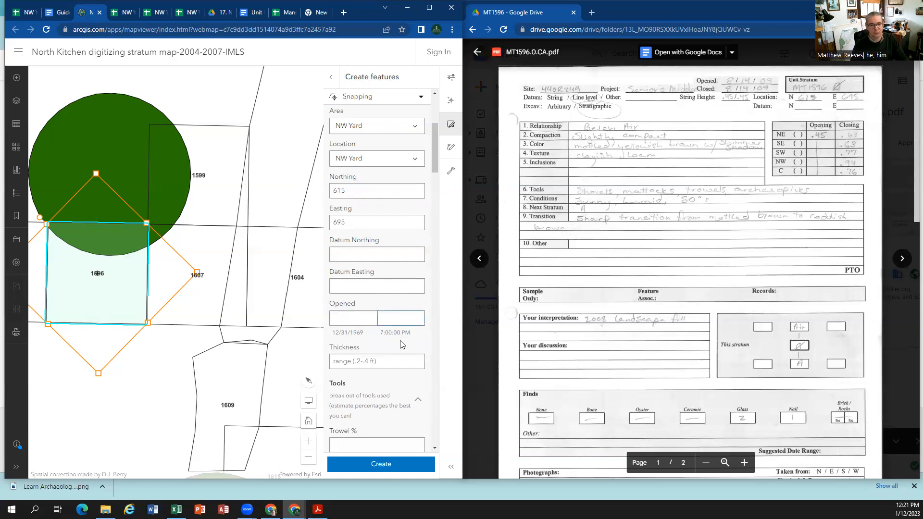
Step: Enter 08/14/2009 as the opened date with a four-digit year, and fill its time with the current time
{"action": "left_click", "coordinate": [361, 319]}
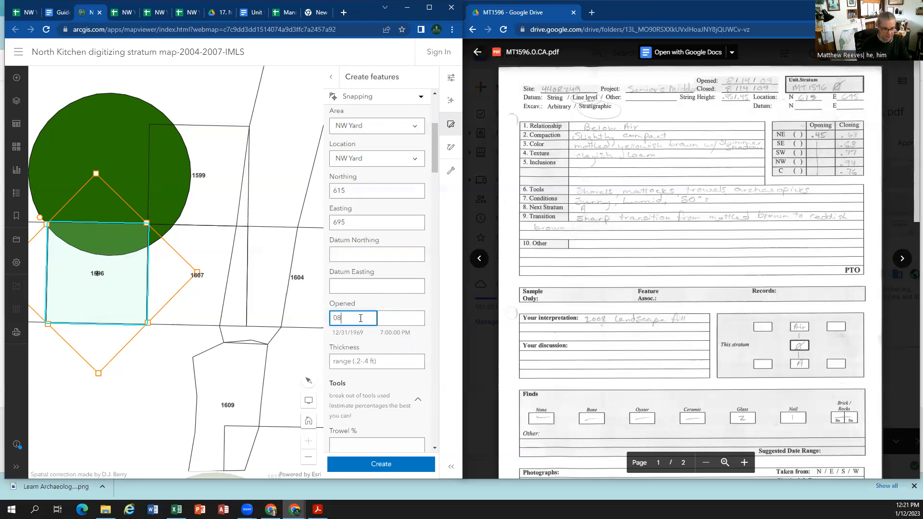
{"action": "type", "text": "08/14/09"}
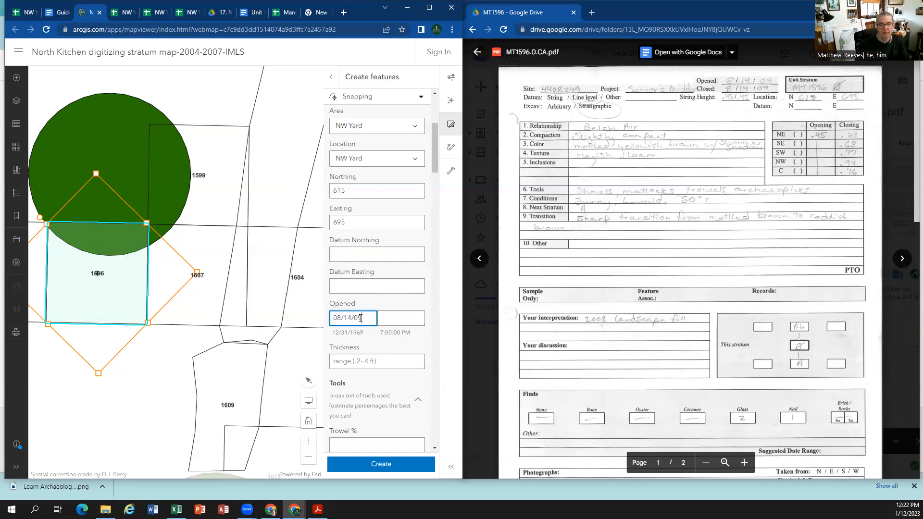
{"action": "left_click", "coordinate": [394, 318]}
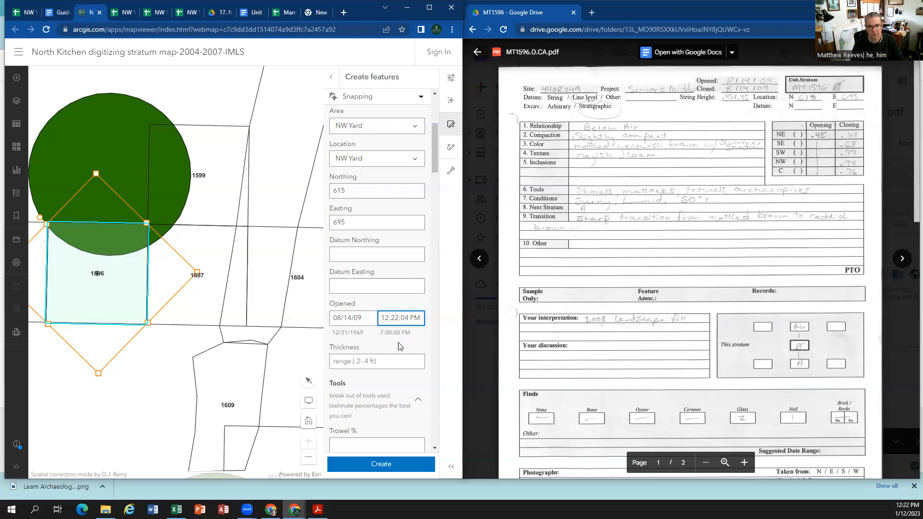
{"action": "left_click", "coordinate": [365, 320]}
{"action": "left_click", "coordinate": [378, 347]}
{"action": "left_click", "coordinate": [367, 323]}
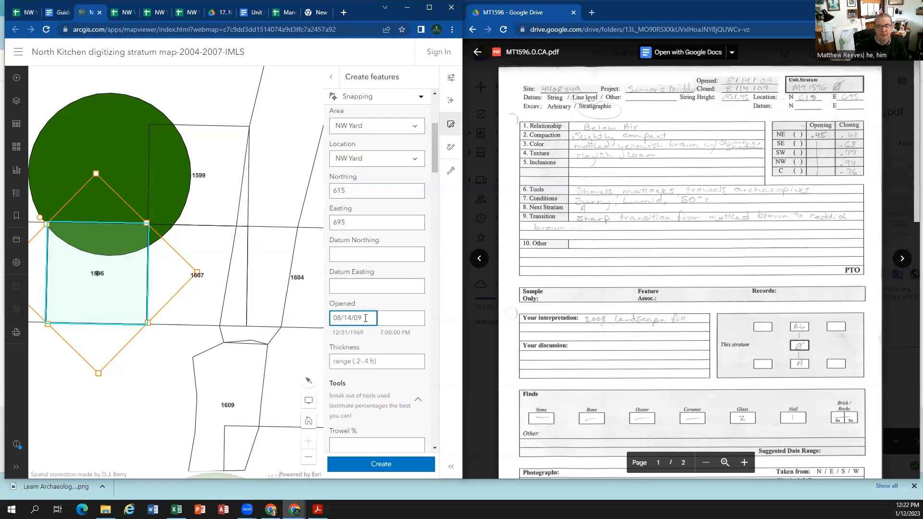
{"action": "left_click", "coordinate": [402, 318]}
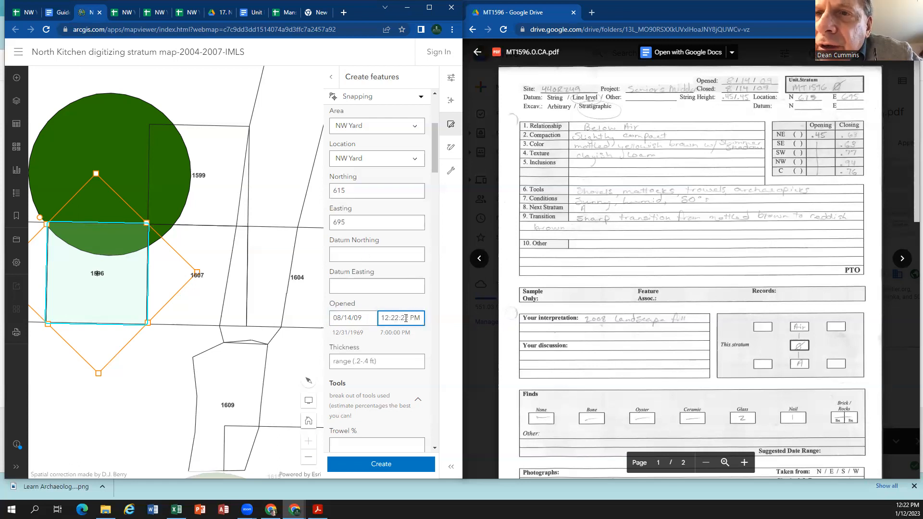
{"action": "left_click", "coordinate": [361, 318]}
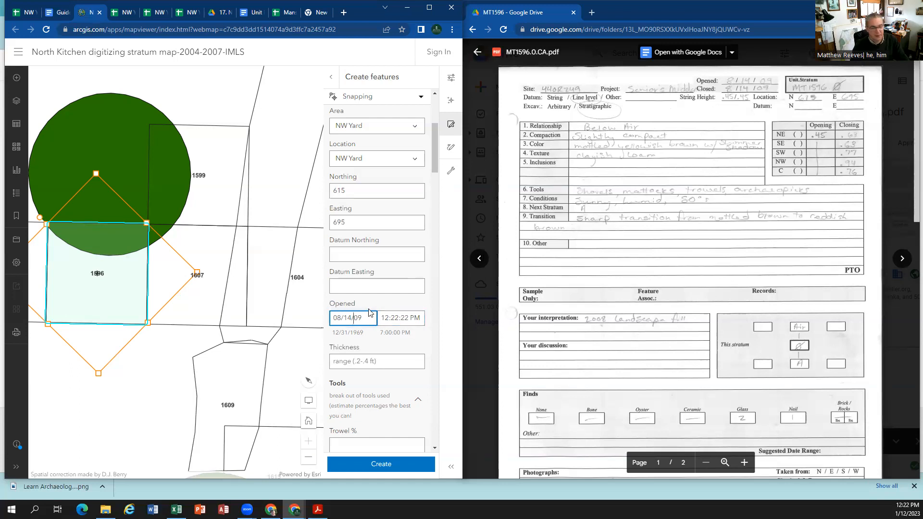
{"action": "type", "text": "20"}
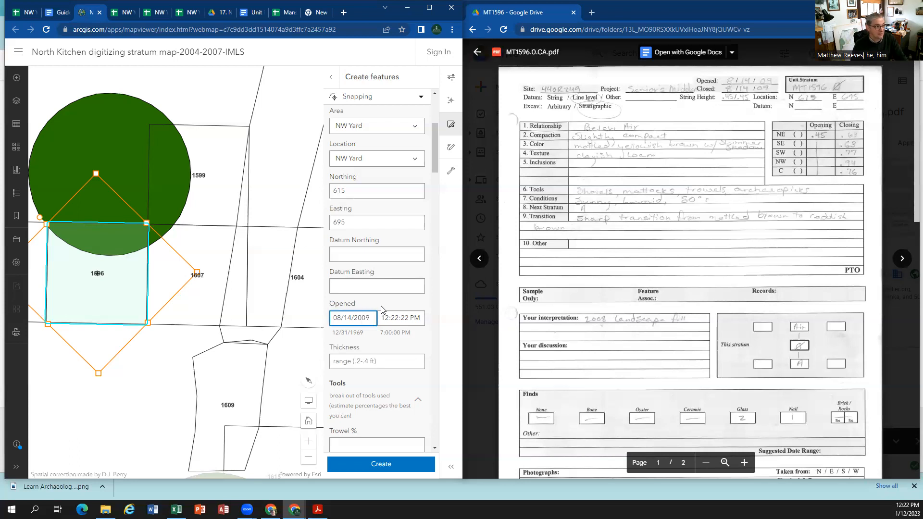
Step: Check the notes on data entry in the transcription guide for how to work out the stratum's thickness range
{"action": "left_click", "coordinate": [397, 343]}
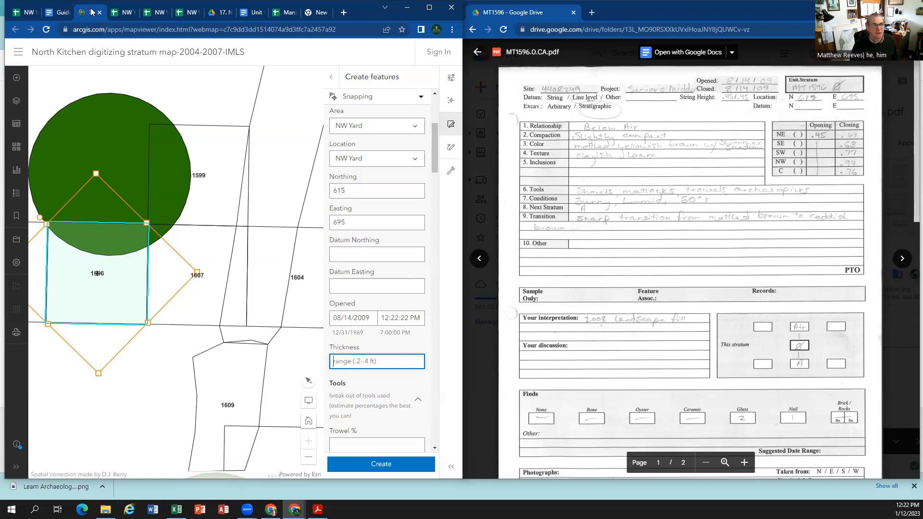
{"action": "left_click", "coordinate": [63, 13]}
{"action": "scroll", "coordinate": [155, 151], "scroll_direction": "up", "scroll_amount": 8}
{"action": "scroll", "coordinate": [153, 152], "scroll_direction": "down", "scroll_amount": 20}
{"action": "scroll", "coordinate": [152, 153], "scroll_direction": "down", "scroll_amount": 10}
{"action": "scroll", "coordinate": [141, 125], "scroll_direction": "up", "scroll_amount": 5}
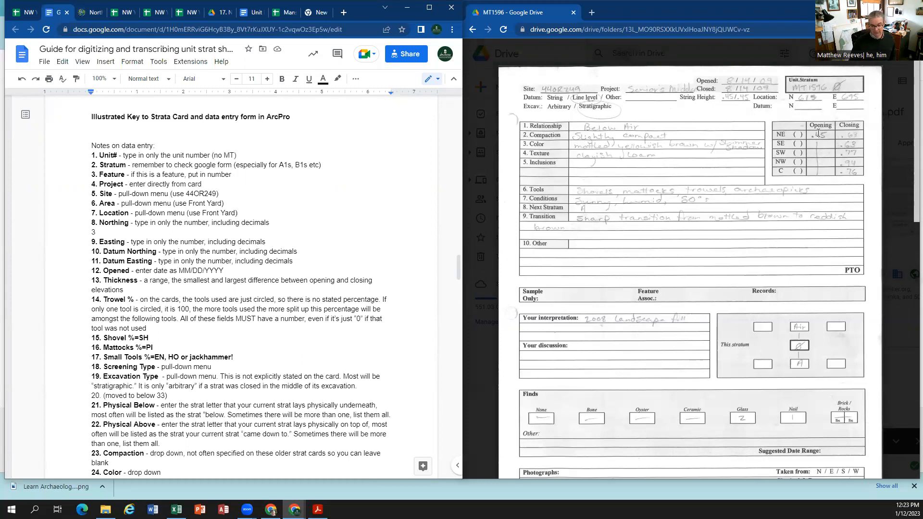
{"action": "left_click", "coordinate": [97, 12]}
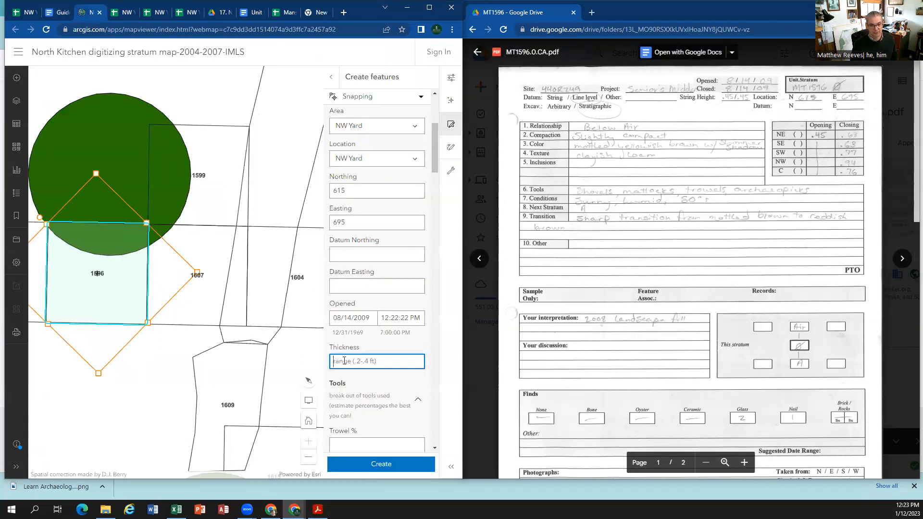
Step: Enter the stratum's thickness range as 0.18-0.18, writing the decimals with a leading zero
{"action": "type", "text": ".18"}
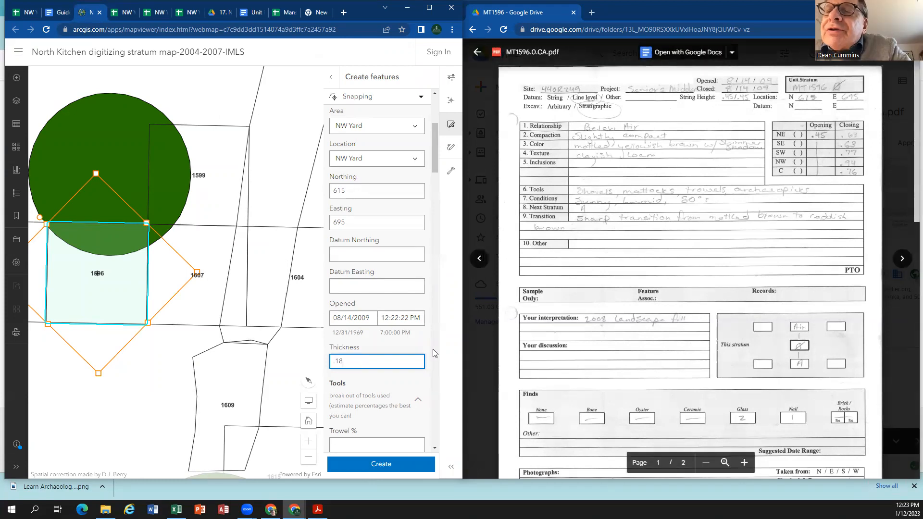
{"action": "left_click", "coordinate": [330, 363]}
{"action": "key", "text": "Delete"}
{"action": "type", "text": "0.18"}
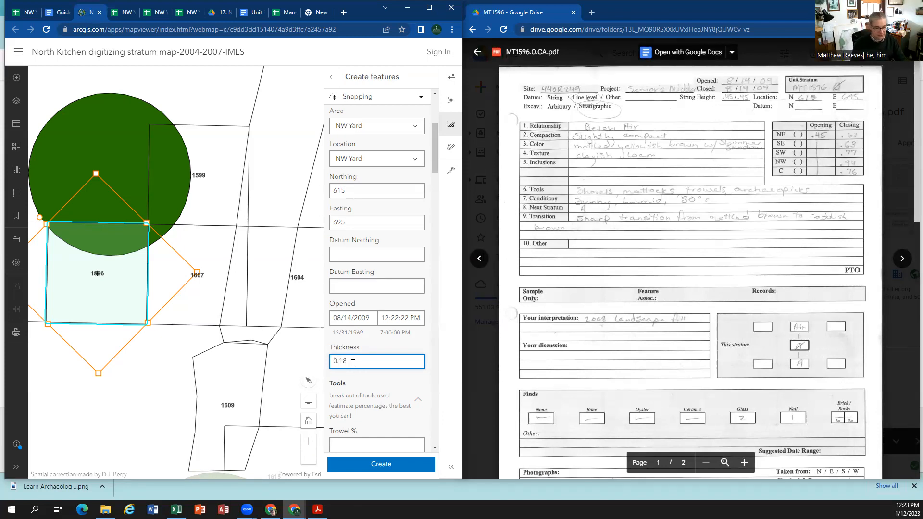
{"action": "type", "text": "-0.1"}
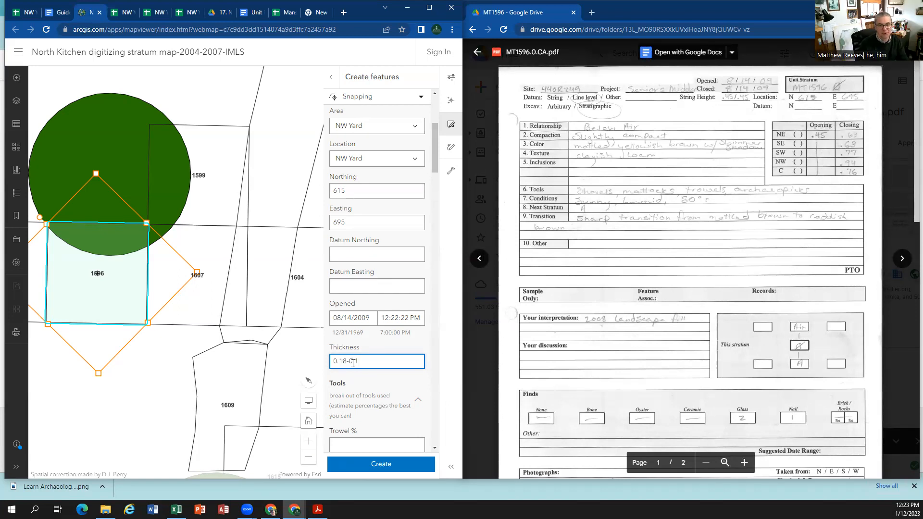
{"action": "type", "text": "8"}
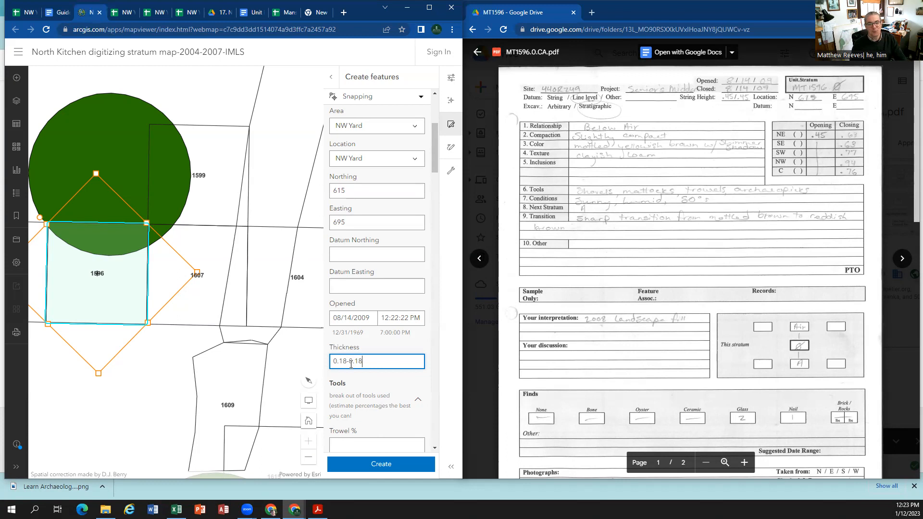
{"action": "left_click", "coordinate": [374, 373]}
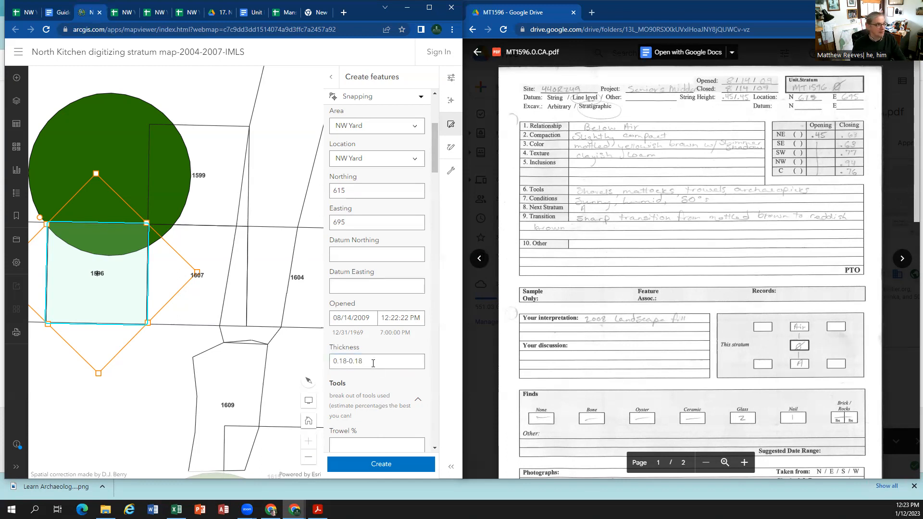
{"action": "left_click", "coordinate": [343, 362]}
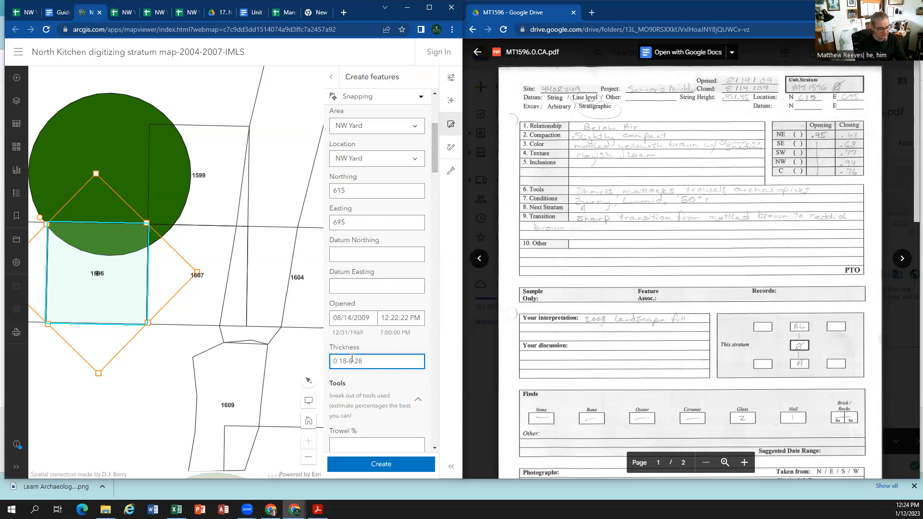
{"action": "left_click", "coordinate": [373, 382]}
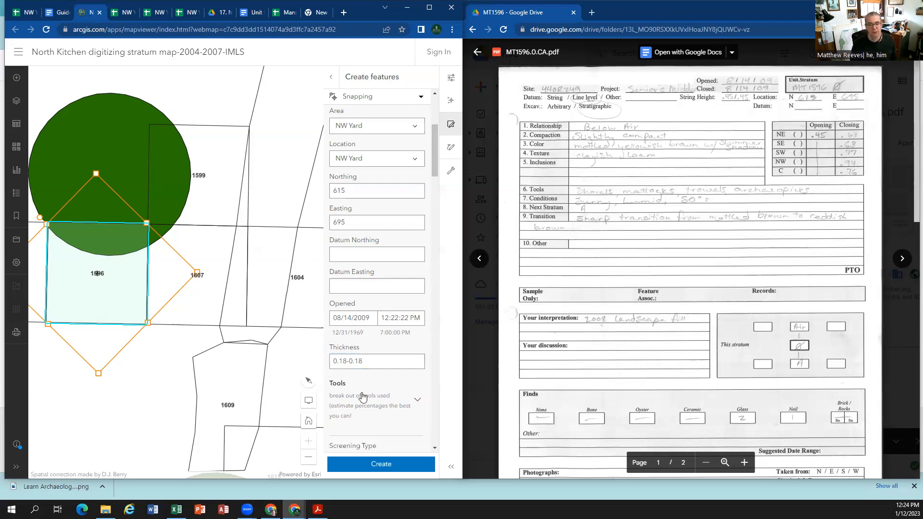
{"action": "scroll", "coordinate": [364, 396], "scroll_direction": "down", "scroll_amount": 2}
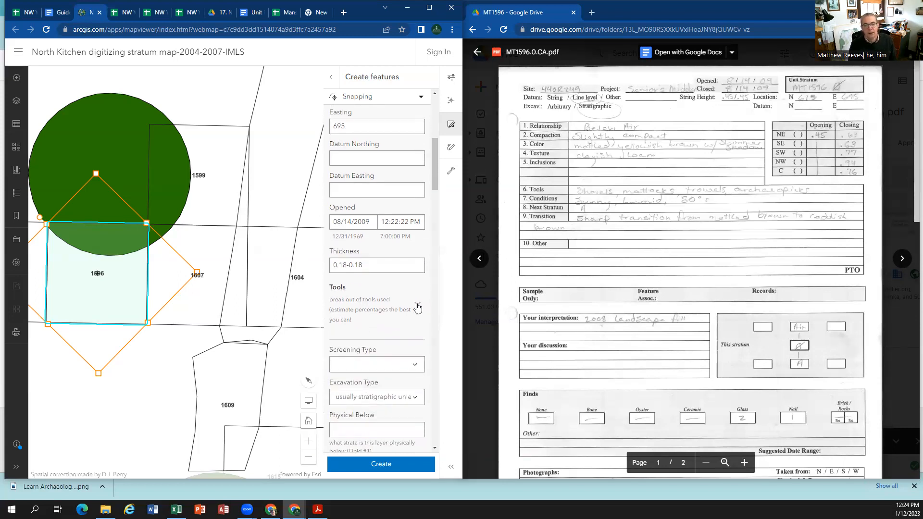
{"action": "left_click", "coordinate": [417, 305]}
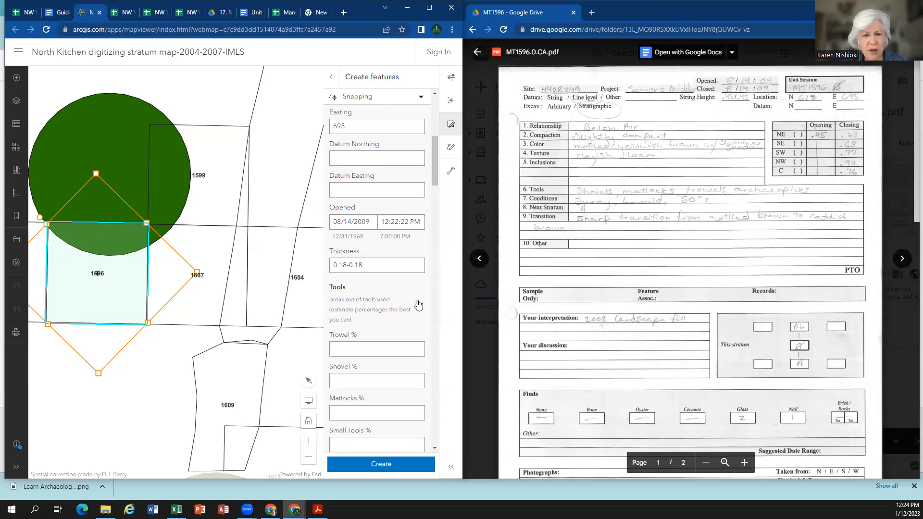
{"action": "left_click", "coordinate": [413, 265]}
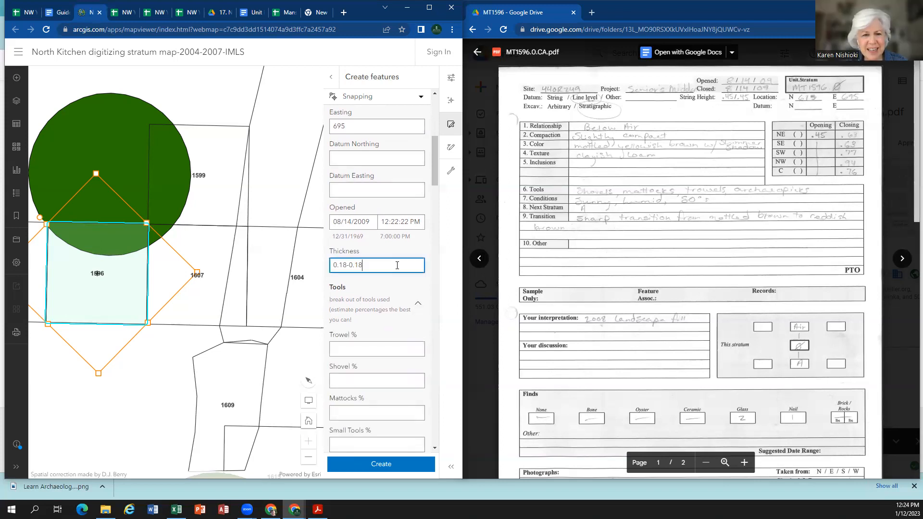
{"action": "left_click", "coordinate": [392, 223]}
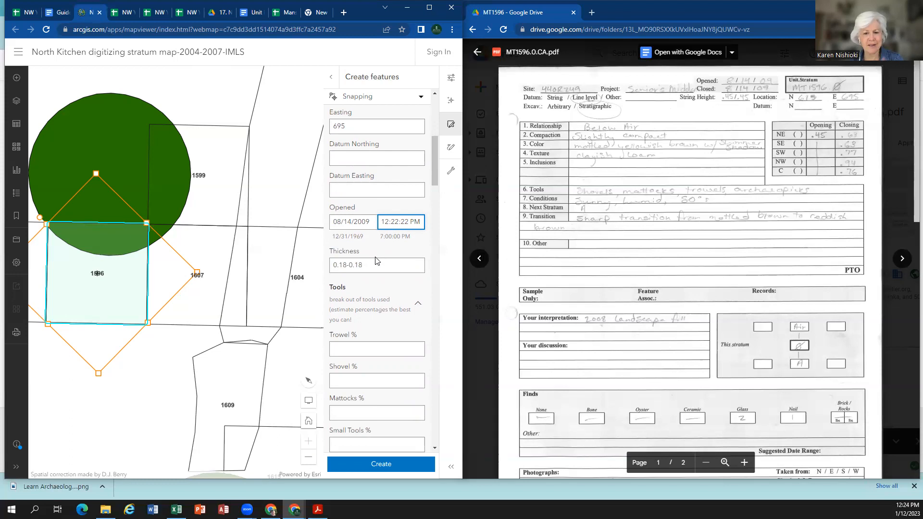
{"action": "scroll", "coordinate": [373, 291], "scroll_direction": "down", "scroll_amount": 1}
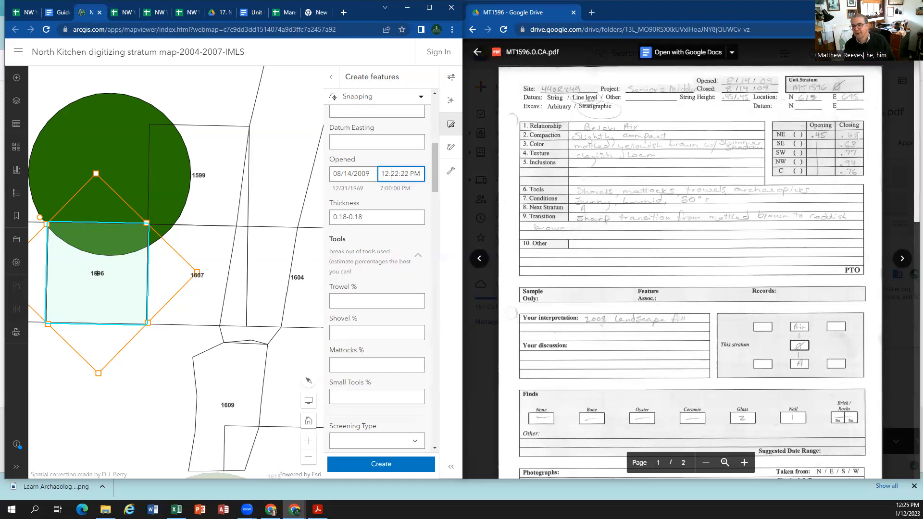
Step: Using the closing elevations on the card, correct the thickness upper value to 0.49 and add feet units, giving 0.18ft - 0.49ft
{"action": "left_click", "coordinate": [858, 163]}
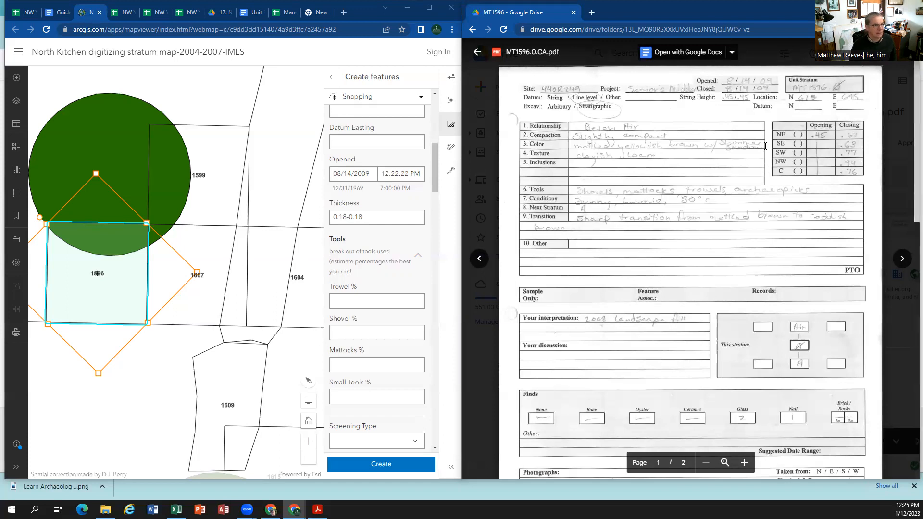
{"action": "left_click", "coordinate": [367, 216]}
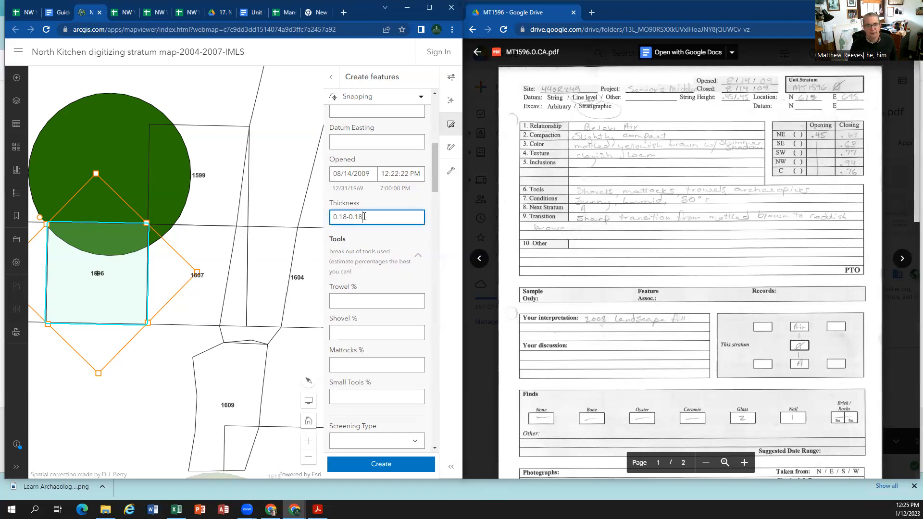
{"action": "key", "text": "BackSpace"}
{"action": "key", "text": "BackSpace"}
{"action": "type", "text": "49"}
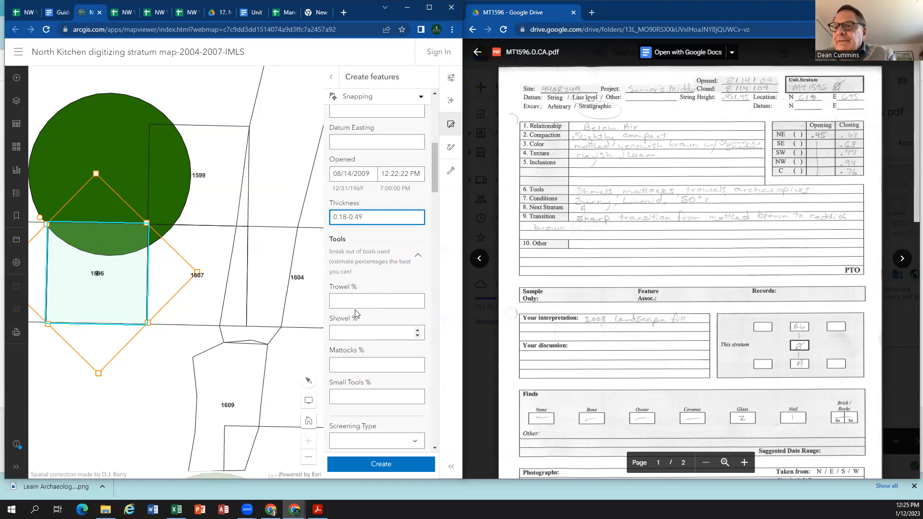
{"action": "type", "text": "ft"}
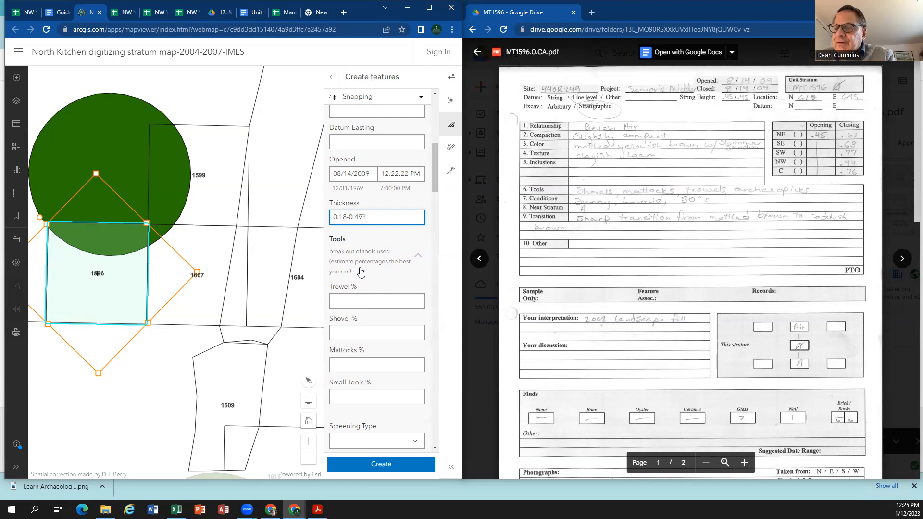
{"action": "left_click", "coordinate": [347, 216]}
{"action": "type", "text": "ft"}
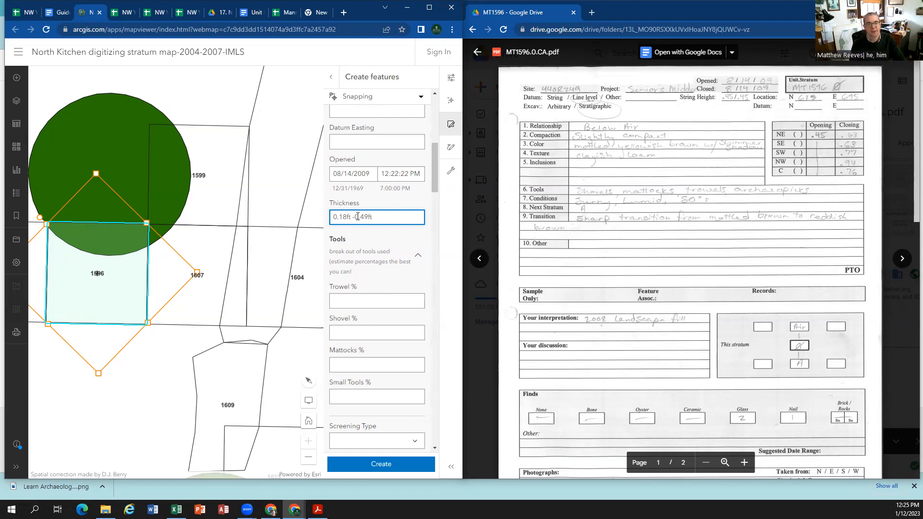
{"action": "key", "text": "Right"}
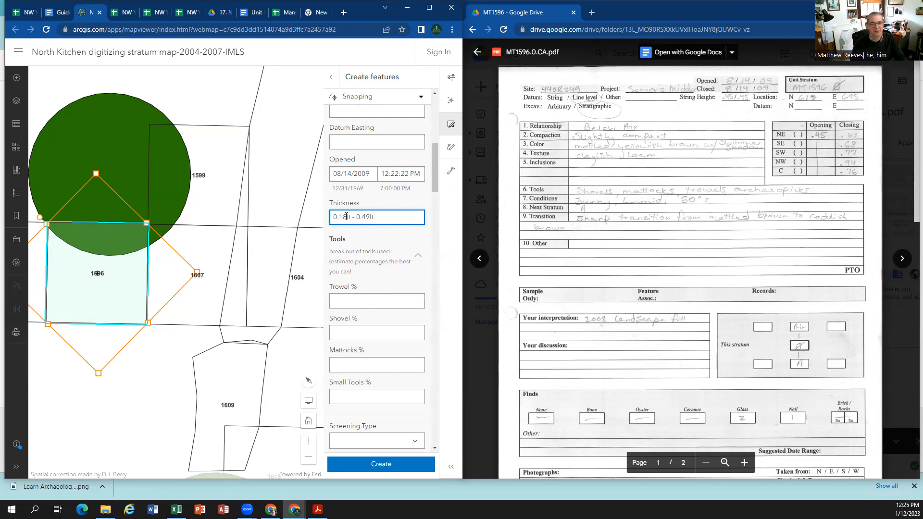
{"action": "left_click", "coordinate": [389, 236]}
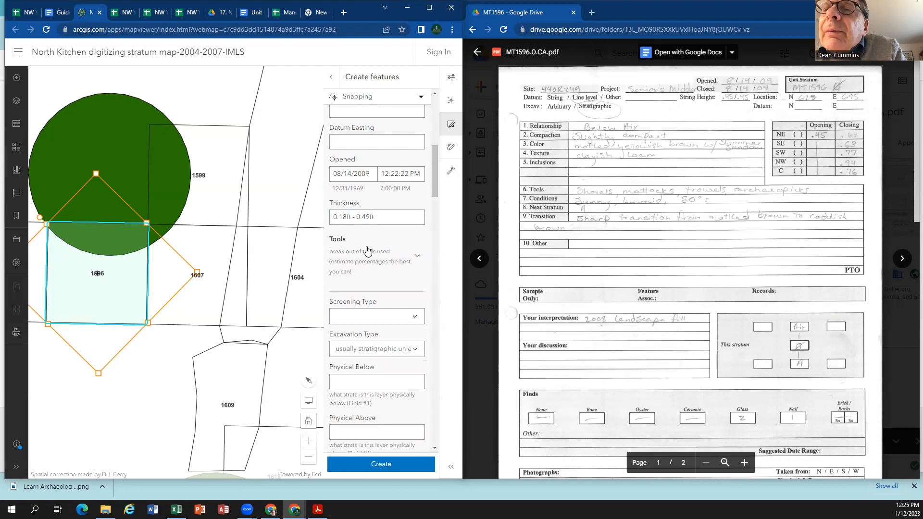
{"action": "left_click", "coordinate": [417, 257]}
{"action": "left_click", "coordinate": [418, 259]}
{"action": "left_click", "coordinate": [419, 259]}
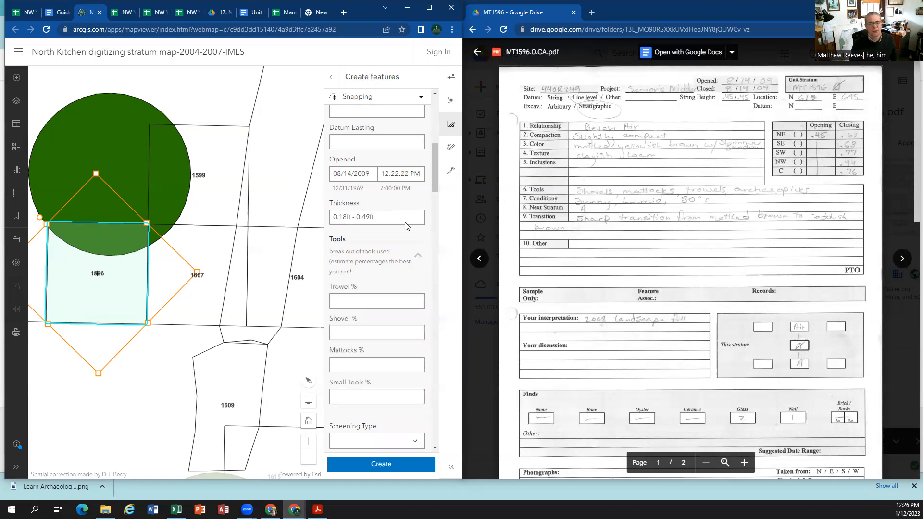
{"action": "left_click", "coordinate": [418, 258]}
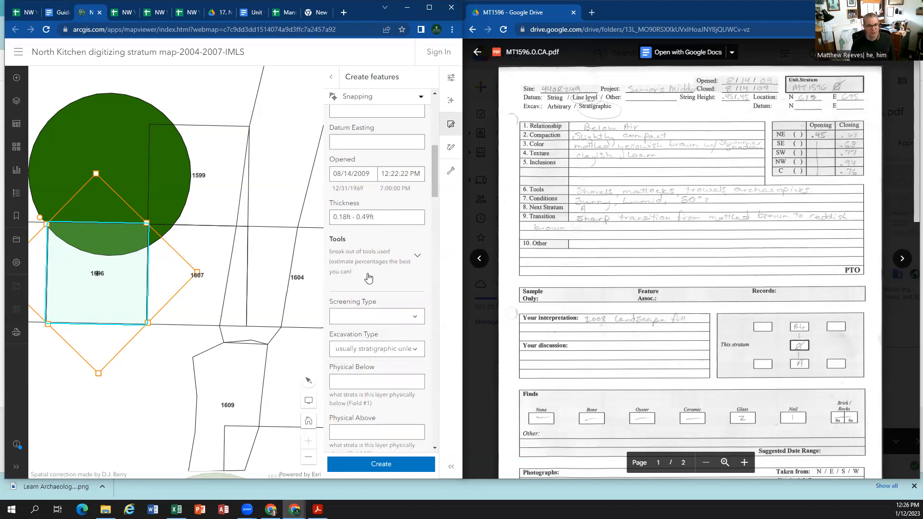
{"action": "left_click", "coordinate": [417, 258]}
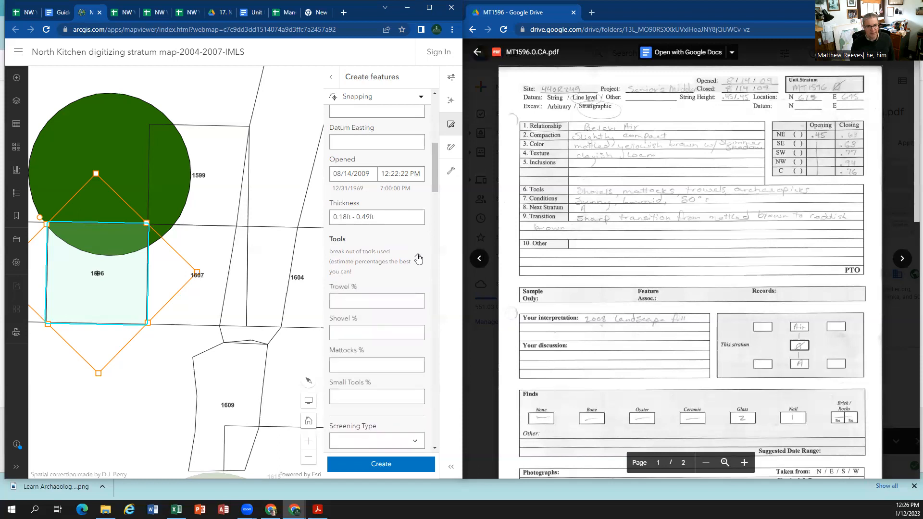
Step: Set the trowel, shovel, mattocks and small tools percentages to 25 each
{"action": "scroll", "coordinate": [374, 294], "scroll_direction": "down", "scroll_amount": 6}
{"action": "scroll", "coordinate": [373, 298], "scroll_direction": "up", "scroll_amount": 5}
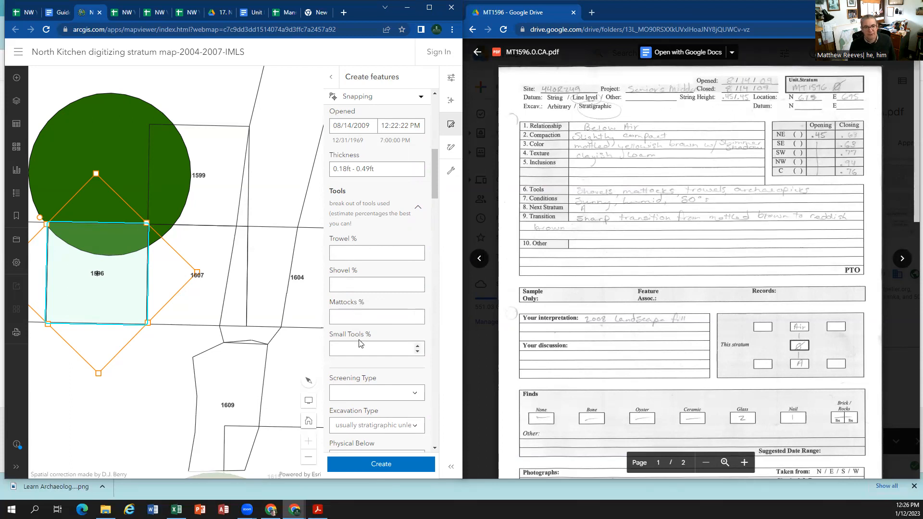
{"action": "left_click", "coordinate": [352, 253]}
{"action": "type", "text": "25"}
{"action": "left_click", "coordinate": [350, 284]}
{"action": "type", "text": "25"}
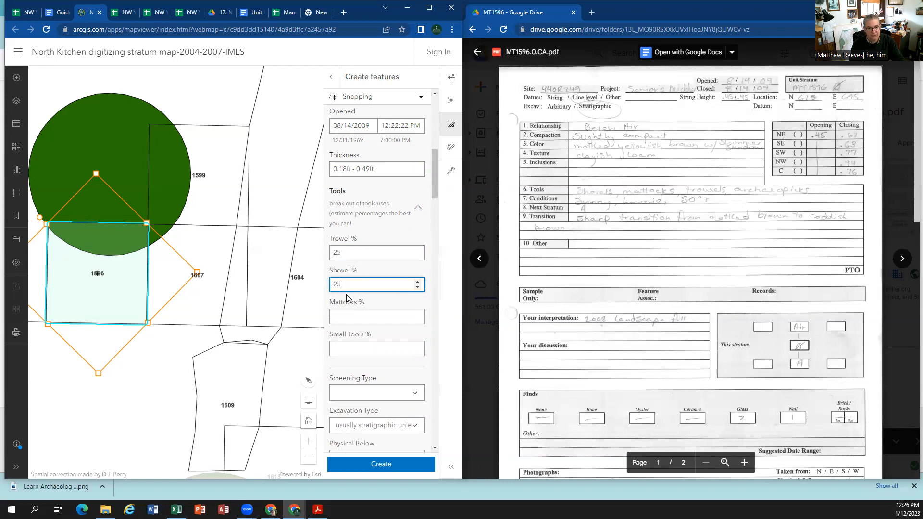
{"action": "left_click", "coordinate": [346, 318]}
{"action": "type", "text": "25"}
{"action": "left_click", "coordinate": [340, 348]}
{"action": "type", "text": "2"}
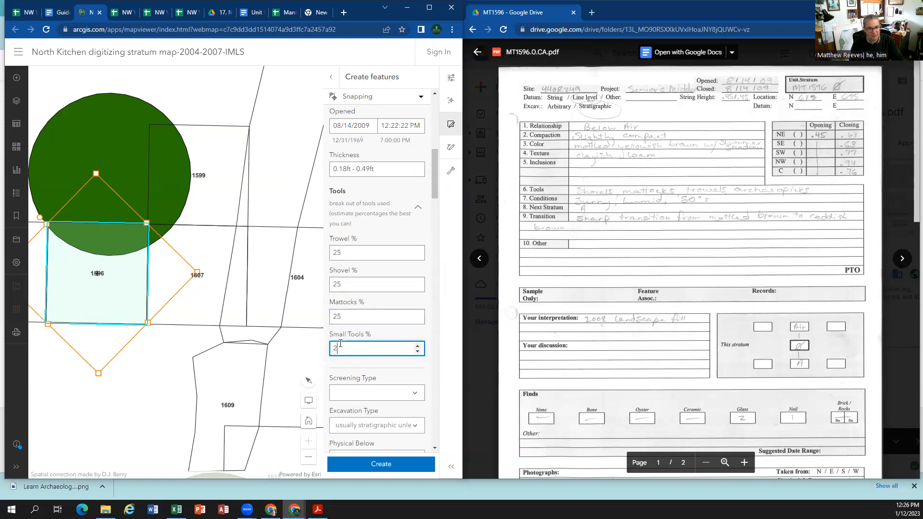
{"action": "type", "text": "5"}
Step: Review the screening type choices, and examine the guide's annotated sample strat card to find where screening is recorded
{"action": "scroll", "coordinate": [345, 328], "scroll_direction": "down", "scroll_amount": 1}
{"action": "scroll", "coordinate": [347, 323], "scroll_direction": "down", "scroll_amount": 1}
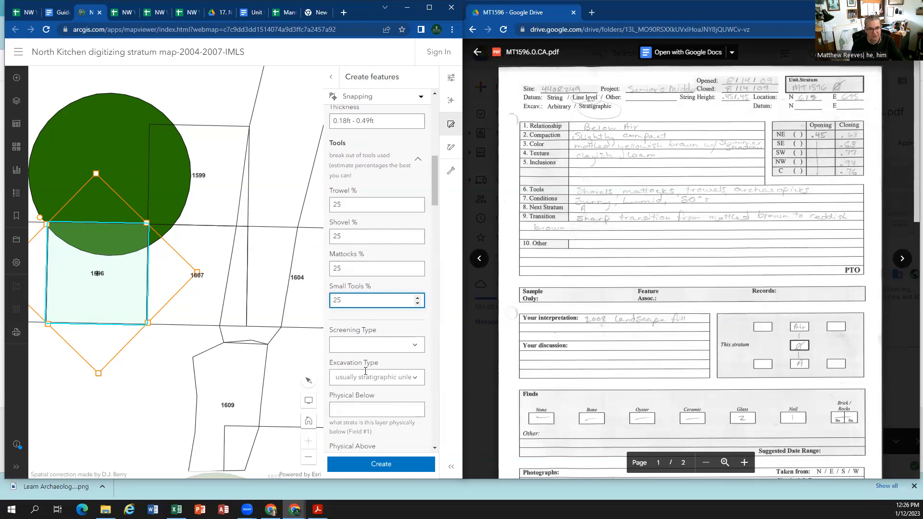
{"action": "left_click", "coordinate": [360, 345]}
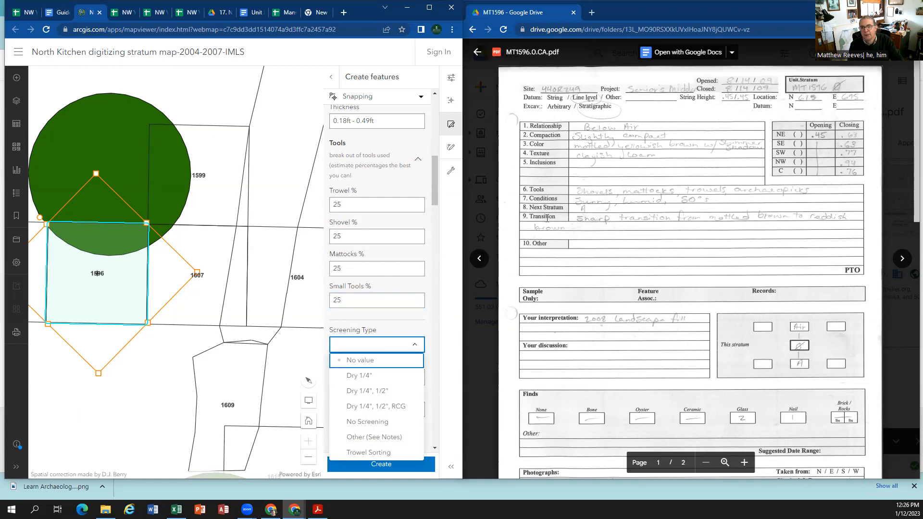
{"action": "left_click", "coordinate": [569, 199]}
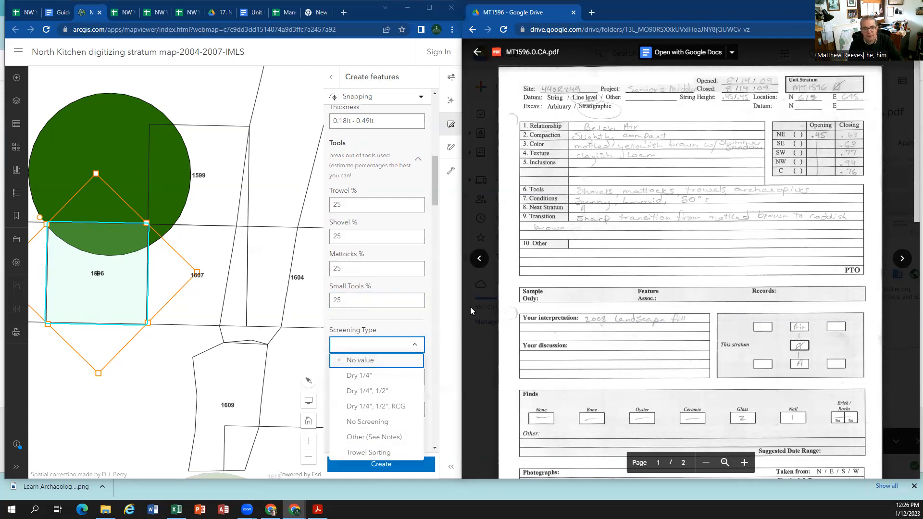
{"action": "left_click", "coordinate": [57, 13]}
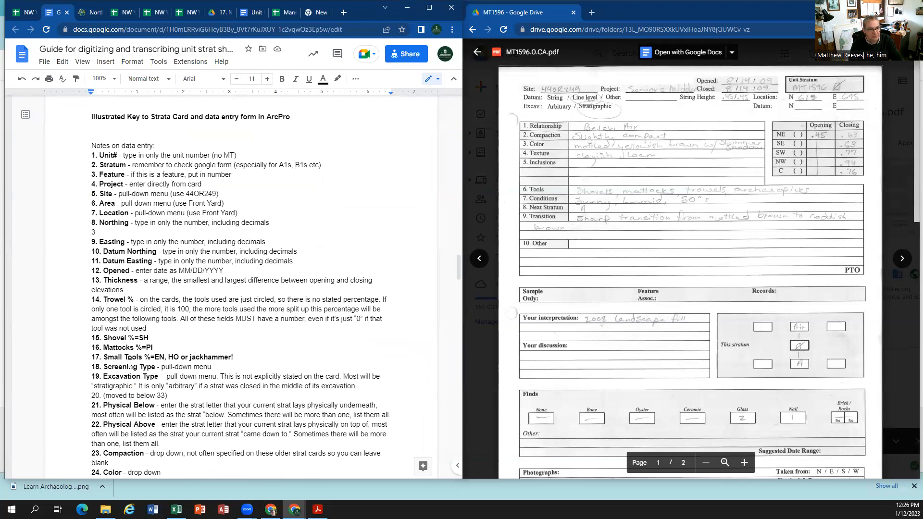
{"action": "scroll", "coordinate": [239, 295], "scroll_direction": "up", "scroll_amount": 20}
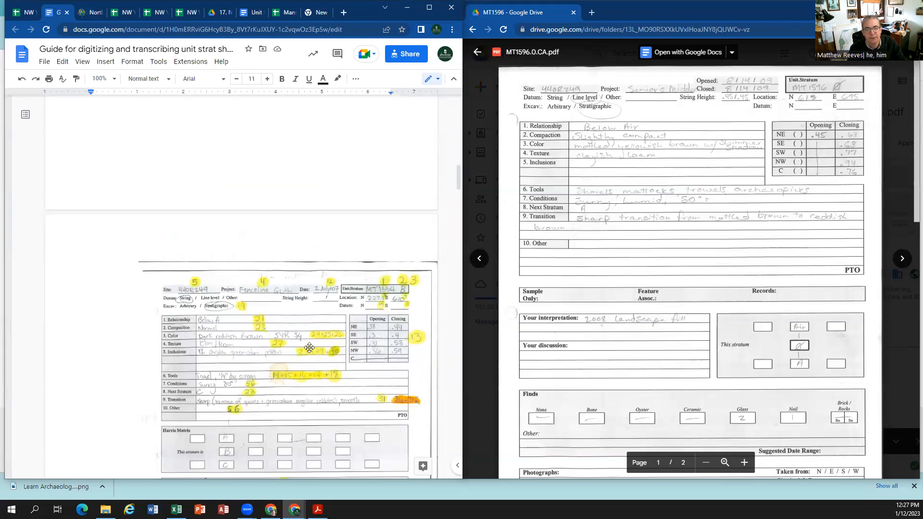
{"action": "scroll", "coordinate": [309, 348], "scroll_direction": "down", "scroll_amount": 2}
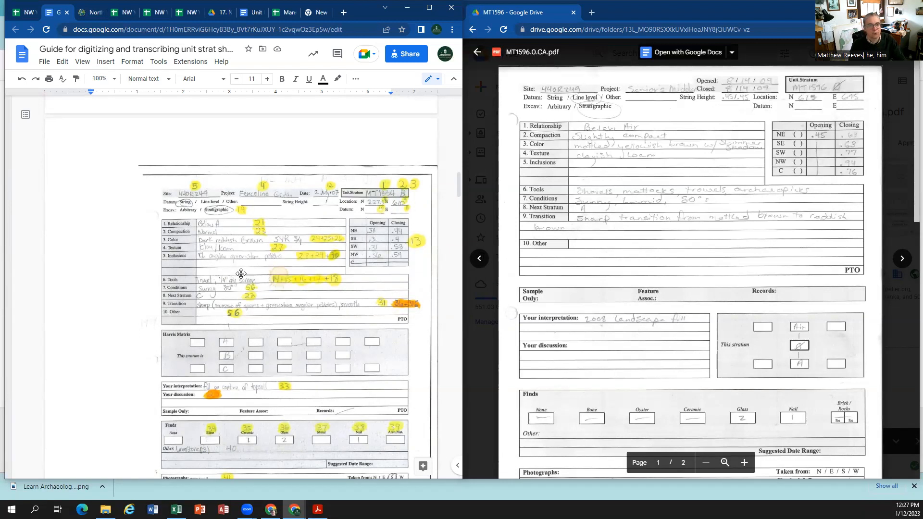
{"action": "left_click", "coordinate": [655, 234]}
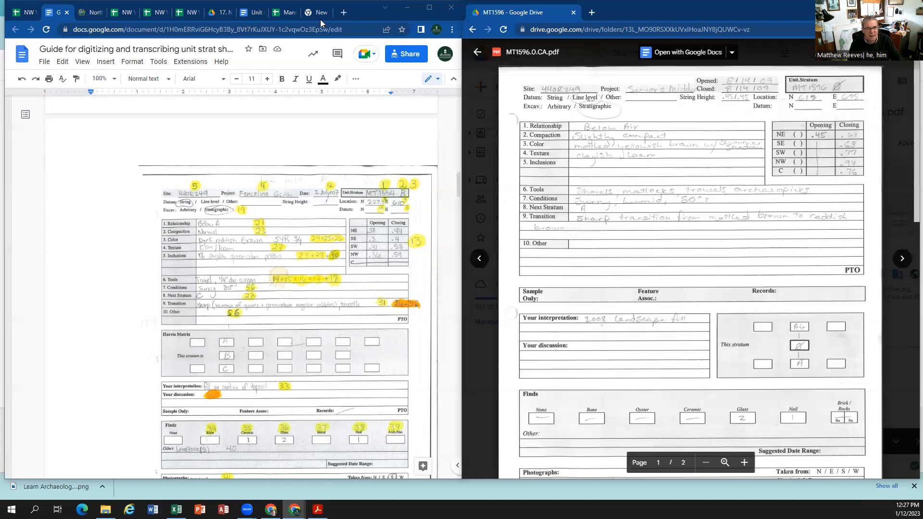
Step: Return to the map's stratum form and set Screening Type to Dry 1/4" and Excavation Type to Stratigraphic
{"action": "left_click", "coordinate": [95, 16]}
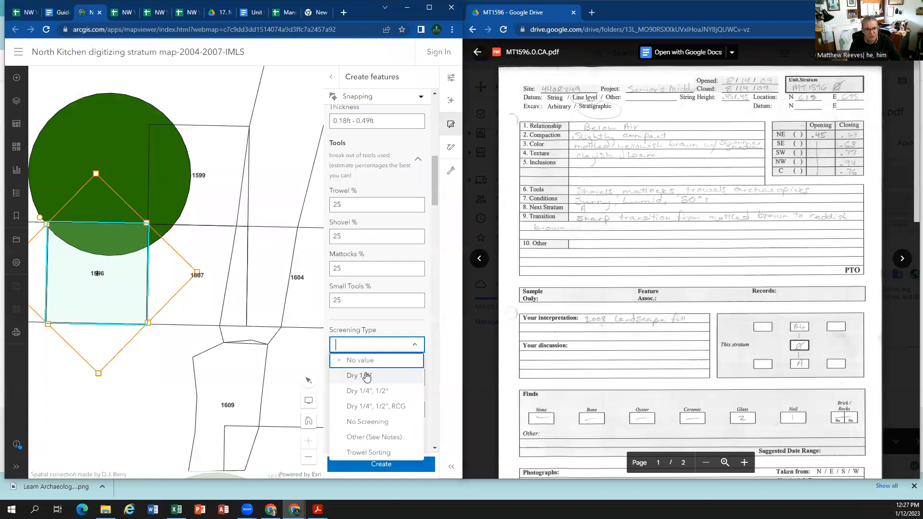
{"action": "left_click", "coordinate": [367, 377]}
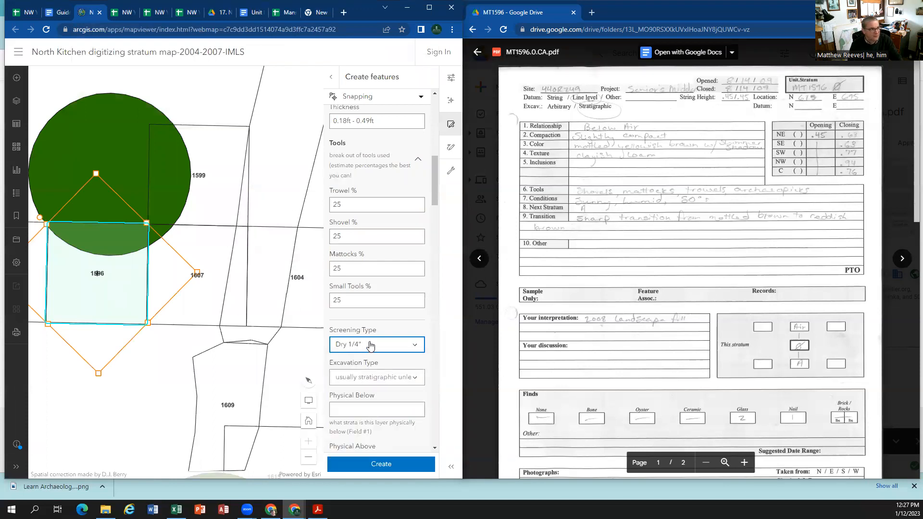
{"action": "scroll", "coordinate": [380, 312], "scroll_direction": "down", "scroll_amount": 2}
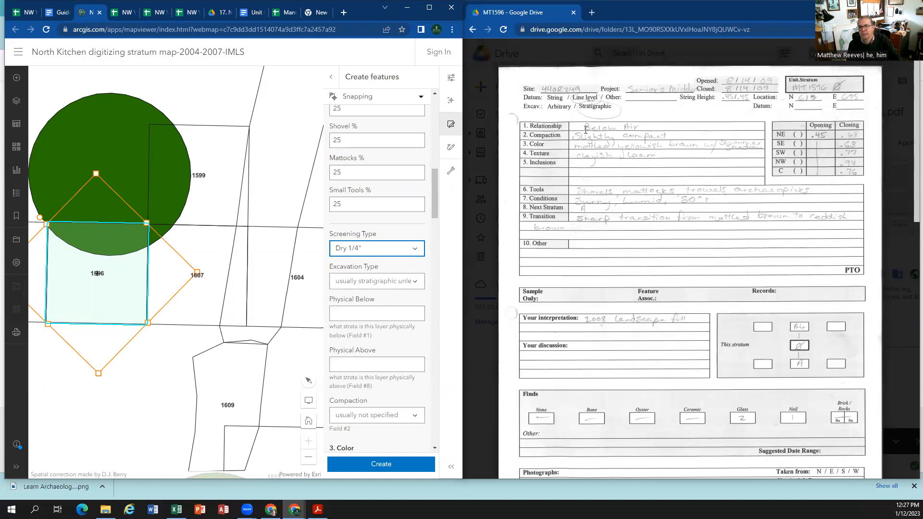
{"action": "left_click", "coordinate": [412, 282]}
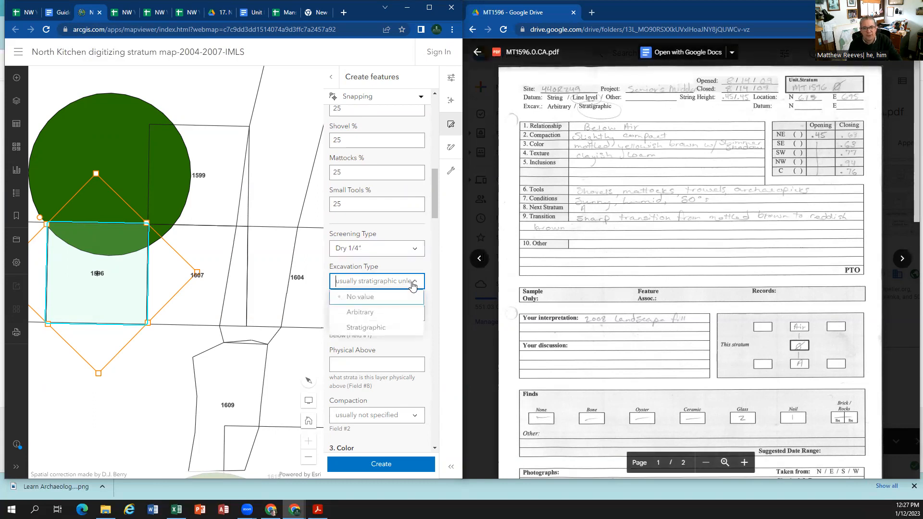
{"action": "left_click", "coordinate": [372, 329]}
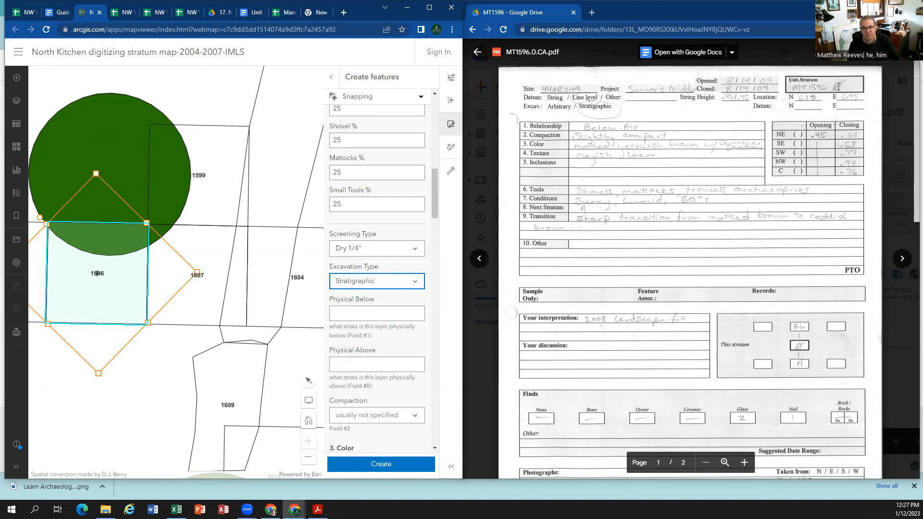
{"action": "left_click", "coordinate": [371, 279]}
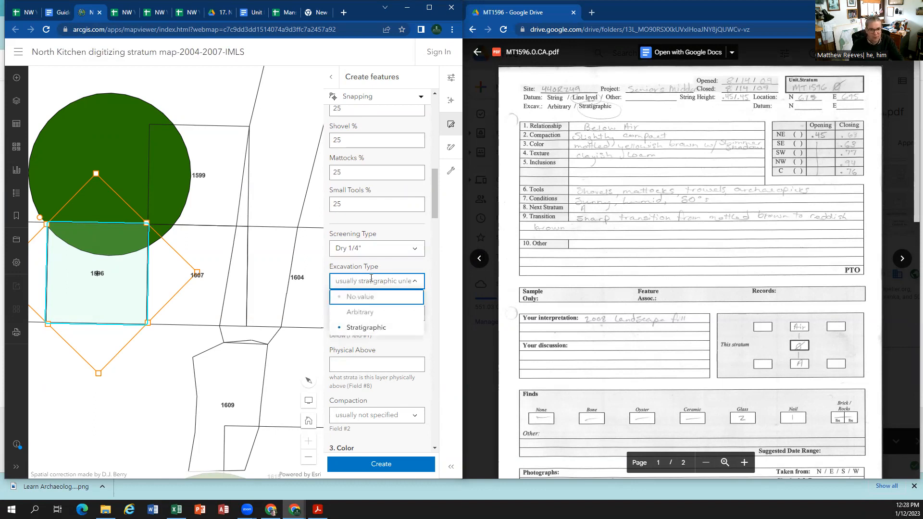
{"action": "left_click", "coordinate": [371, 280]}
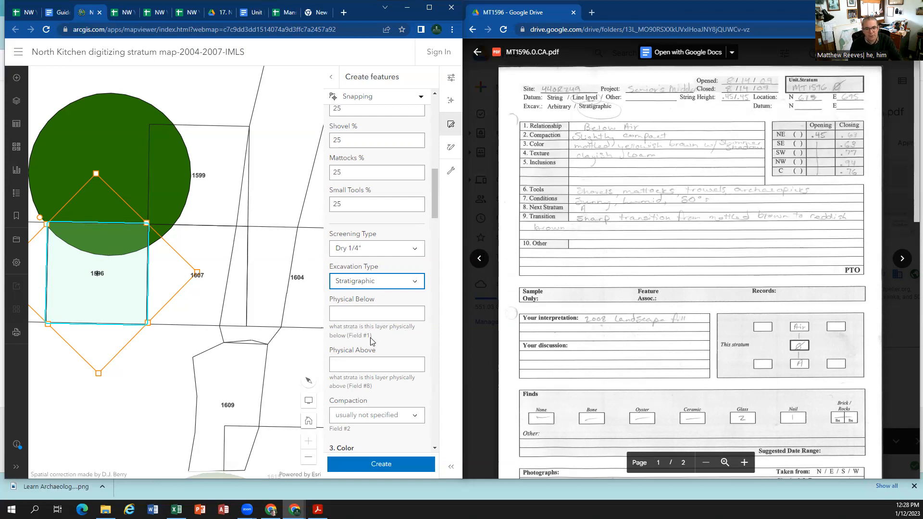
Step: Record the stratum's relationships from the card, entering air for Physical Below and A for Physical Above
{"action": "left_click", "coordinate": [374, 313]}
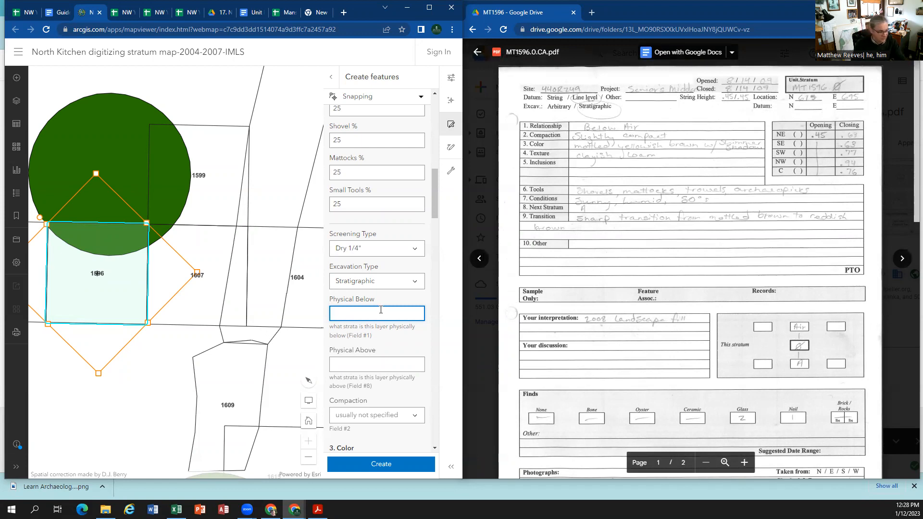
{"action": "type", "text": "ait"}
{"action": "key", "text": "BackSpace"}
{"action": "type", "text": "r"}
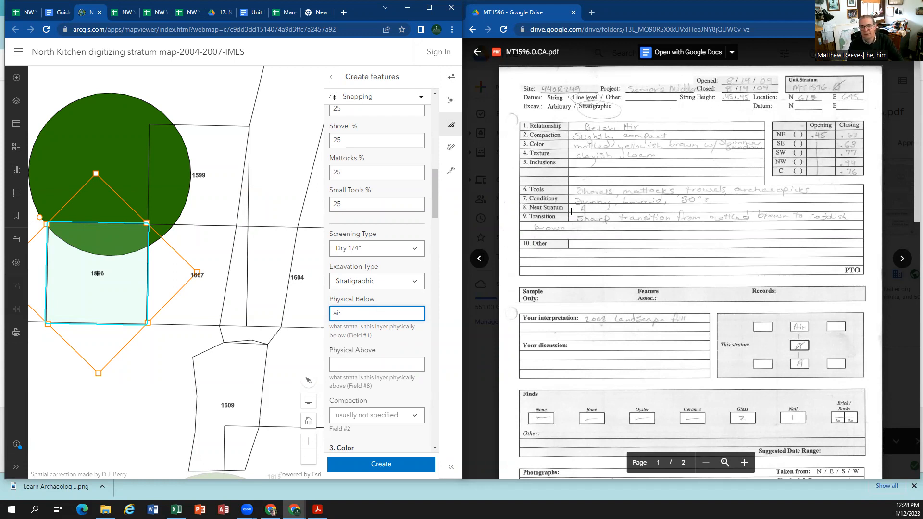
{"action": "left_click", "coordinate": [369, 363]}
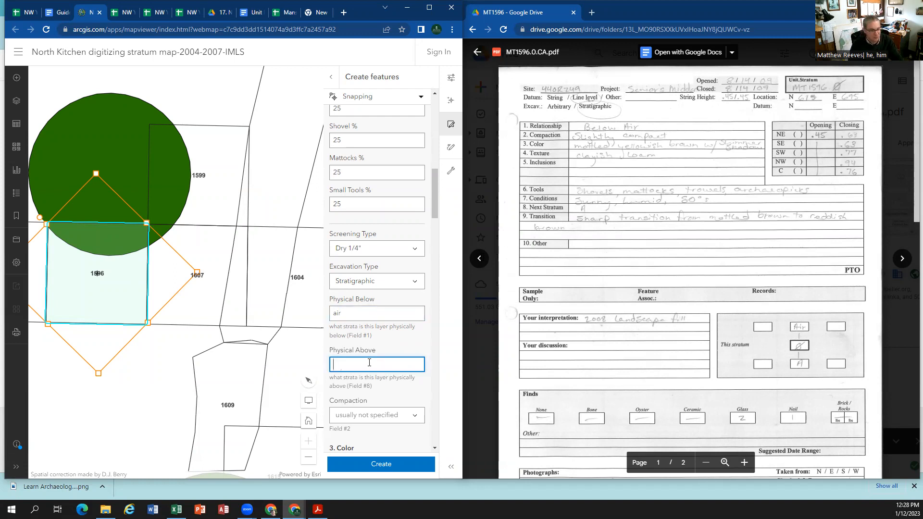
{"action": "type", "text": "A"}
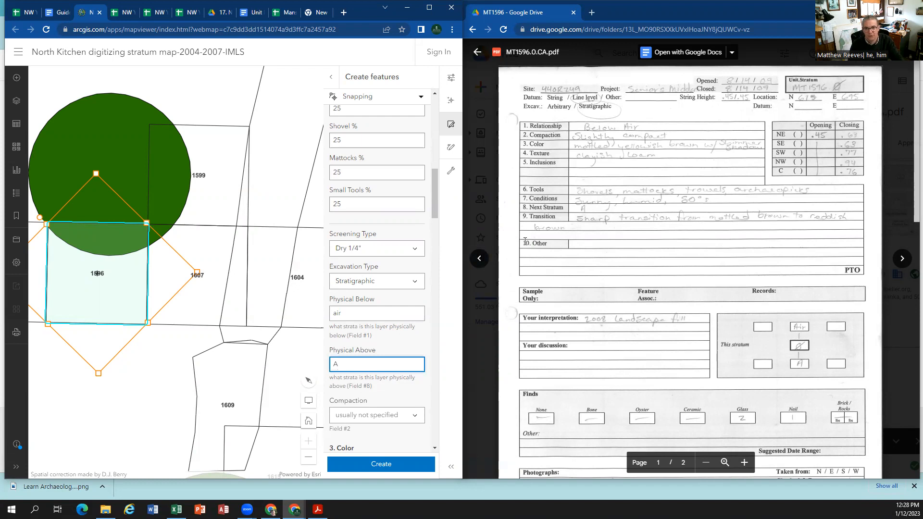
Step: Set the stratum's Compaction to Compact, the closest choice to the card's slightly compact entry
{"action": "scroll", "coordinate": [398, 395], "scroll_direction": "down", "scroll_amount": 2}
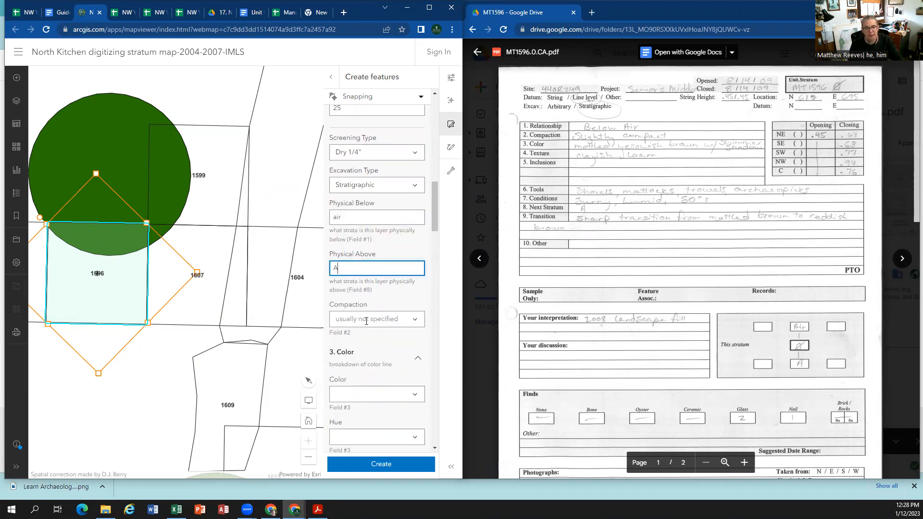
{"action": "left_click", "coordinate": [367, 322]}
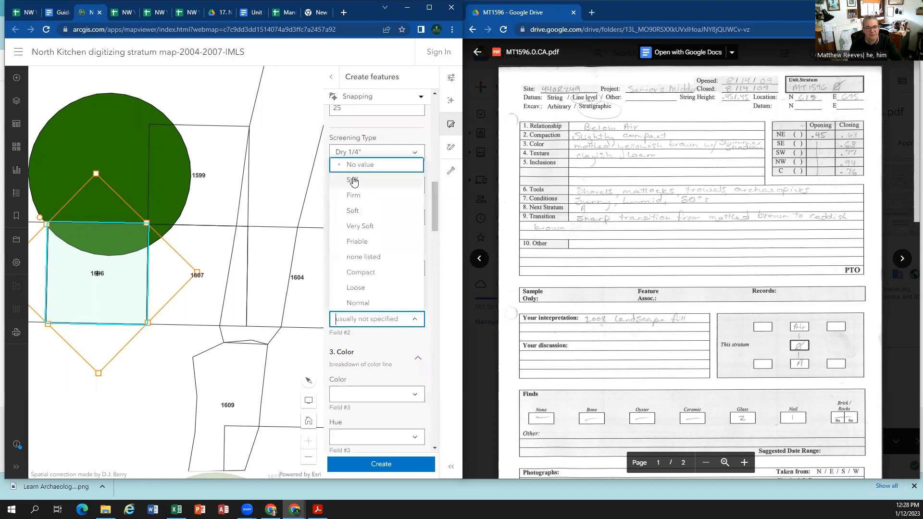
{"action": "left_click", "coordinate": [369, 275]}
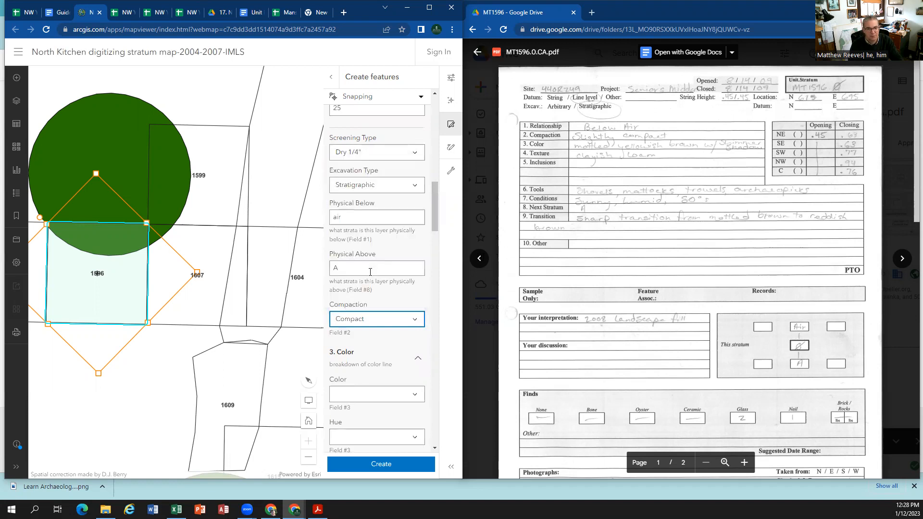
{"action": "left_click", "coordinate": [374, 319]}
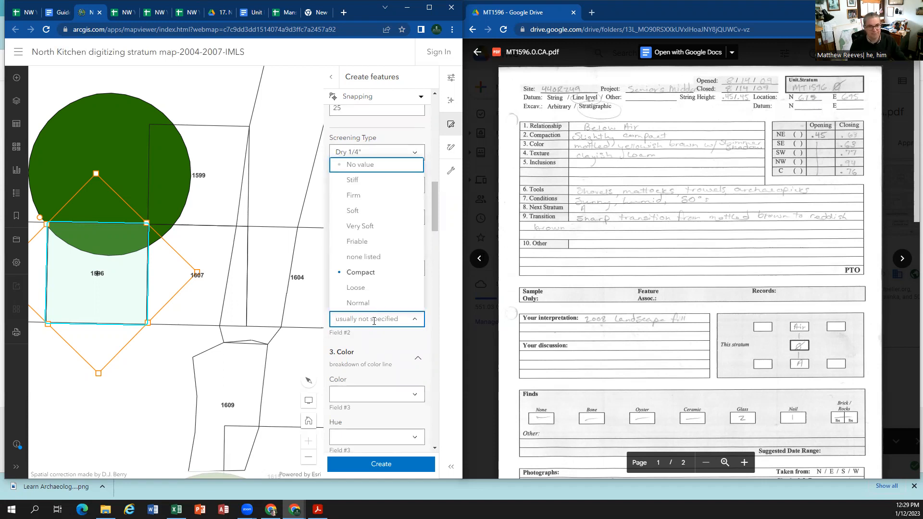
{"action": "left_click", "coordinate": [360, 272]}
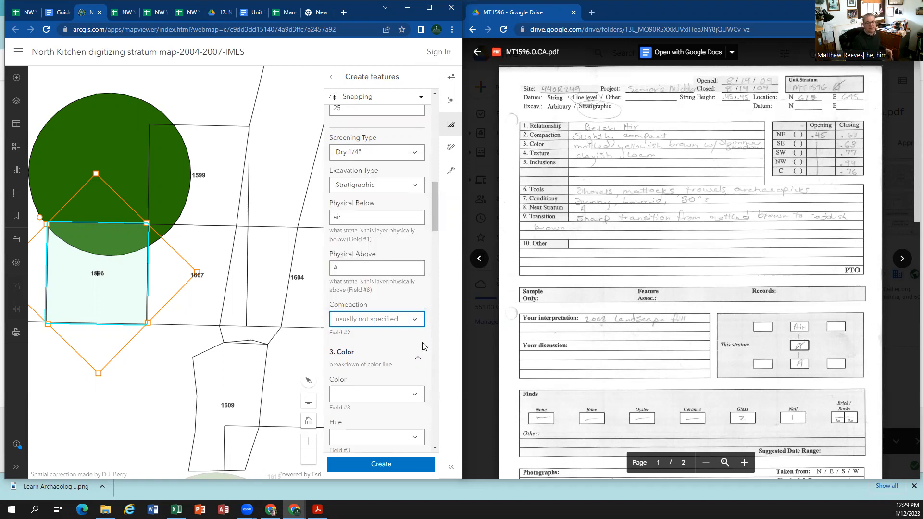
{"action": "left_click", "coordinate": [408, 318]}
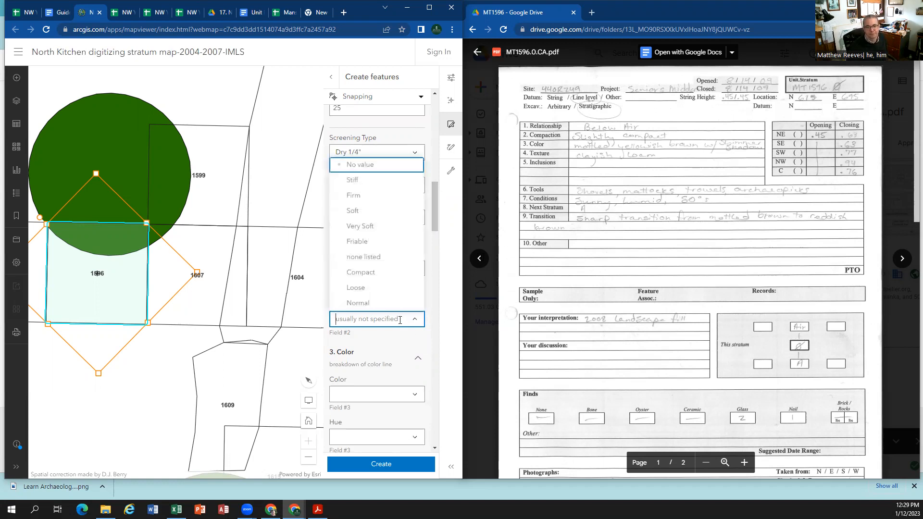
{"action": "left_click", "coordinate": [383, 274]}
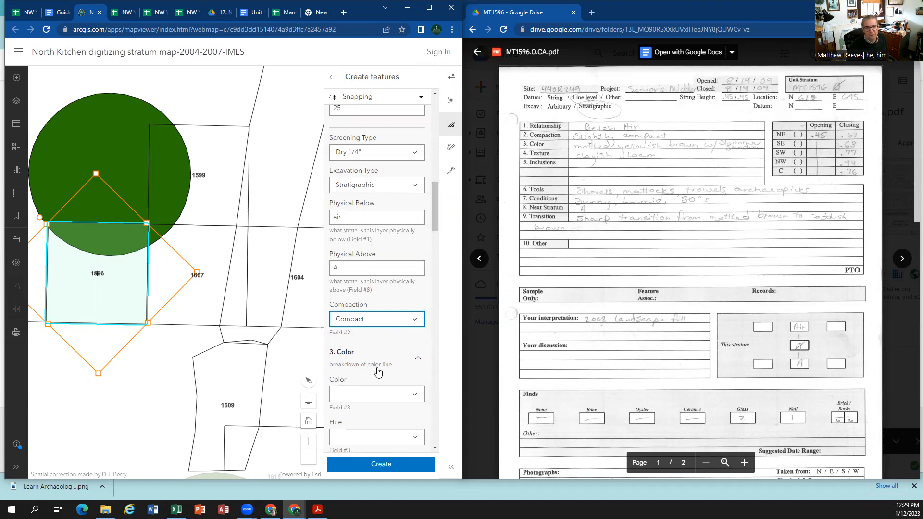
Step: Set the stratum's Color to Yellowish Brown from field 3 of the strat card
{"action": "scroll", "coordinate": [377, 373], "scroll_direction": "down", "scroll_amount": 1}
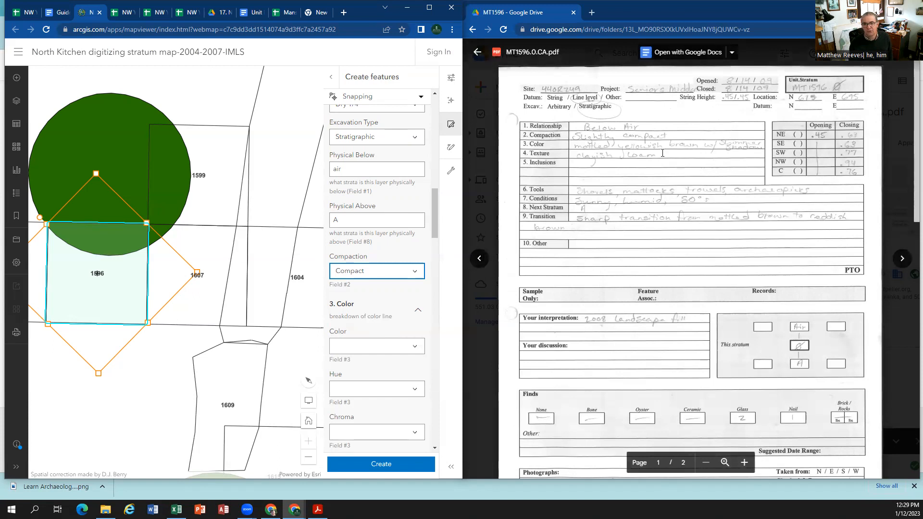
{"action": "left_click", "coordinate": [414, 346]}
{"action": "scroll", "coordinate": [391, 289], "scroll_direction": "down", "scroll_amount": 15}
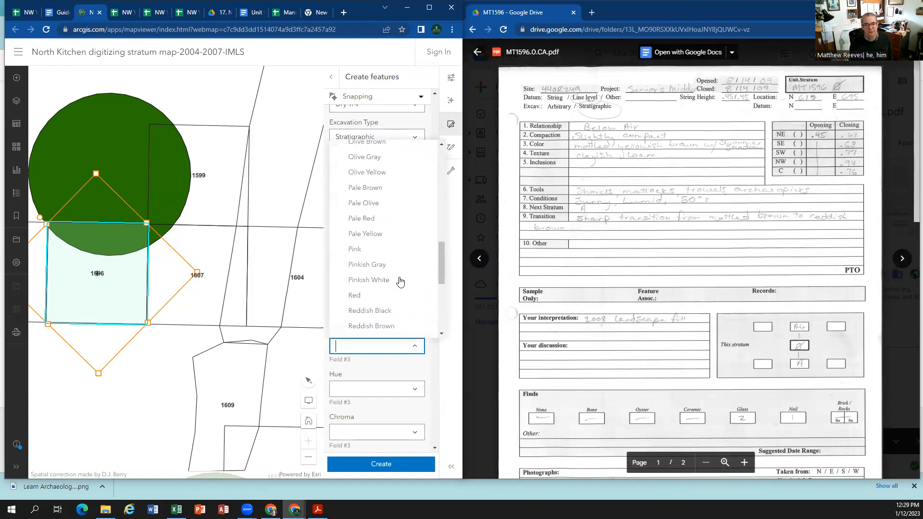
{"action": "scroll", "coordinate": [382, 235], "scroll_direction": "up", "scroll_amount": 1}
{"action": "scroll", "coordinate": [382, 233], "scroll_direction": "down", "scroll_amount": 1}
{"action": "left_click", "coordinate": [392, 315]}
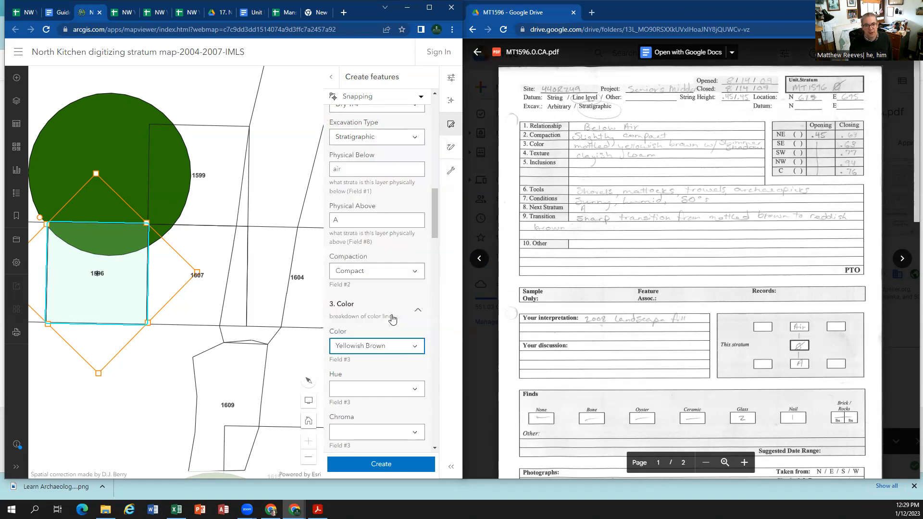
Step: Review the Hue choices and examine how unit 1596's stratum A and B cards record Munsell color, returning to the stratum 0 card
{"action": "scroll", "coordinate": [394, 379], "scroll_direction": "down", "scroll_amount": 1}
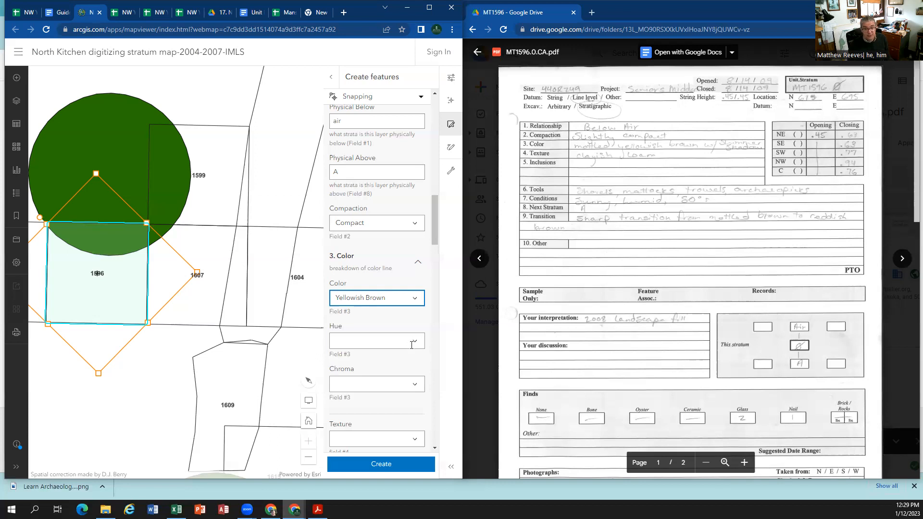
{"action": "scroll", "coordinate": [412, 344], "scroll_direction": "down", "scroll_amount": 1}
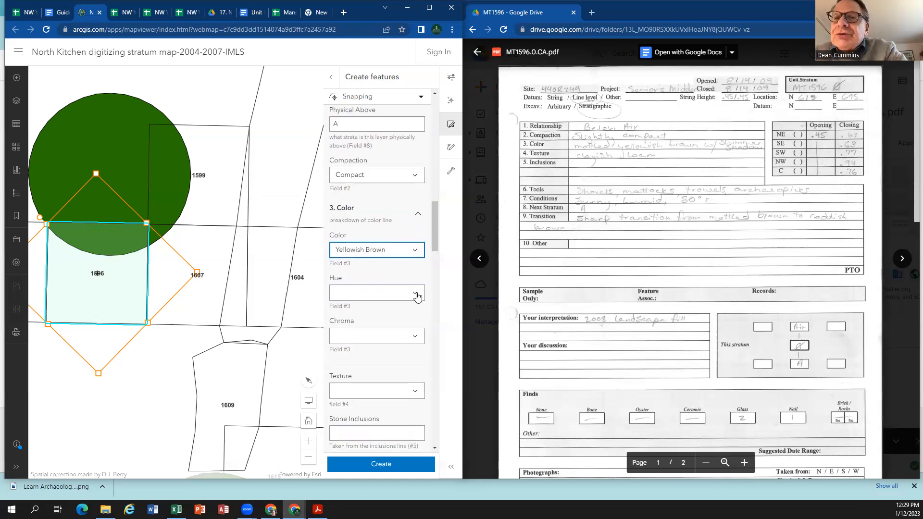
{"action": "left_click", "coordinate": [416, 294]}
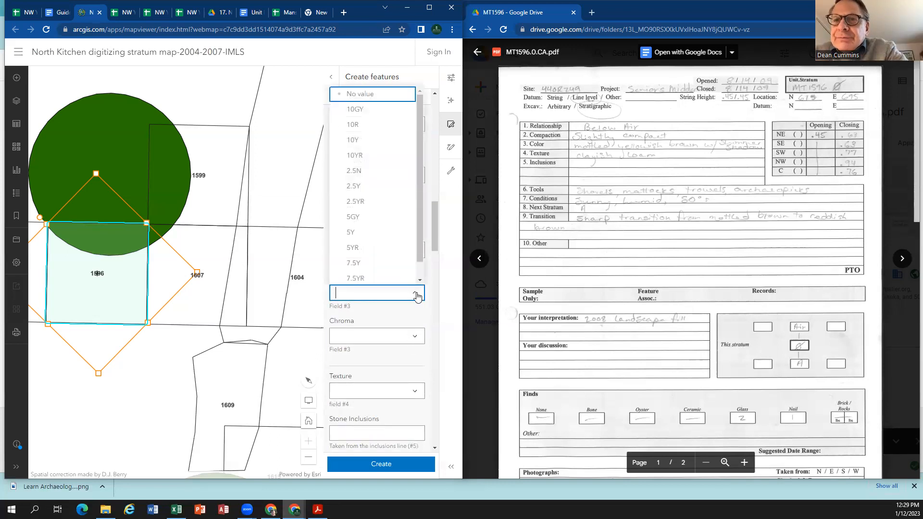
{"action": "scroll", "coordinate": [417, 242], "scroll_direction": "down", "scroll_amount": 1}
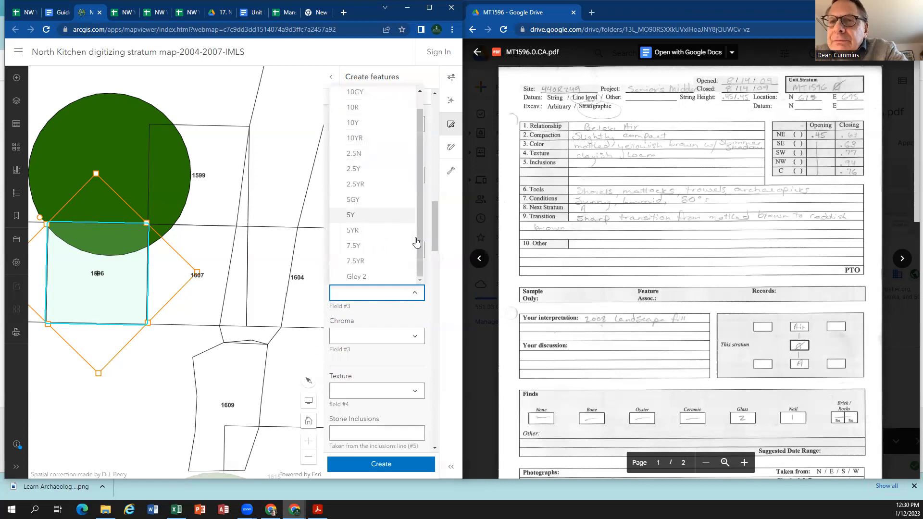
{"action": "scroll", "coordinate": [416, 235], "scroll_direction": "up", "scroll_amount": 1}
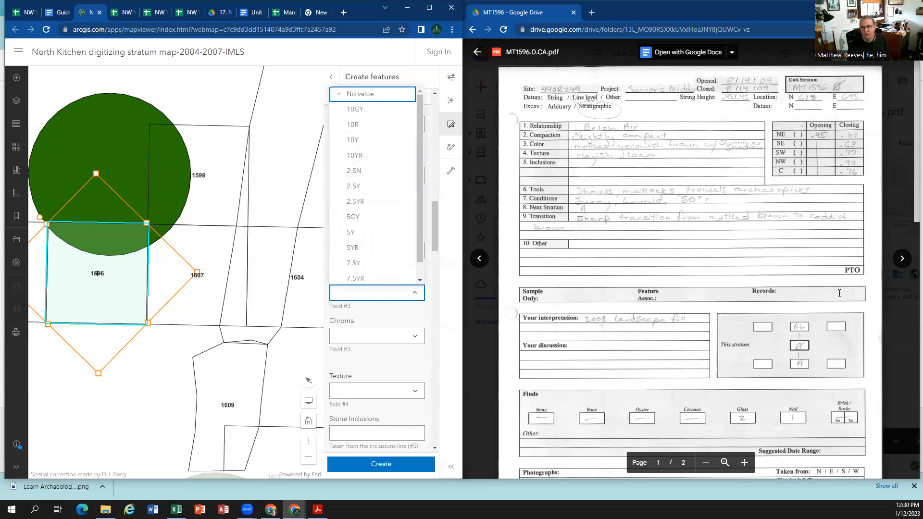
{"action": "left_click", "coordinate": [903, 260]}
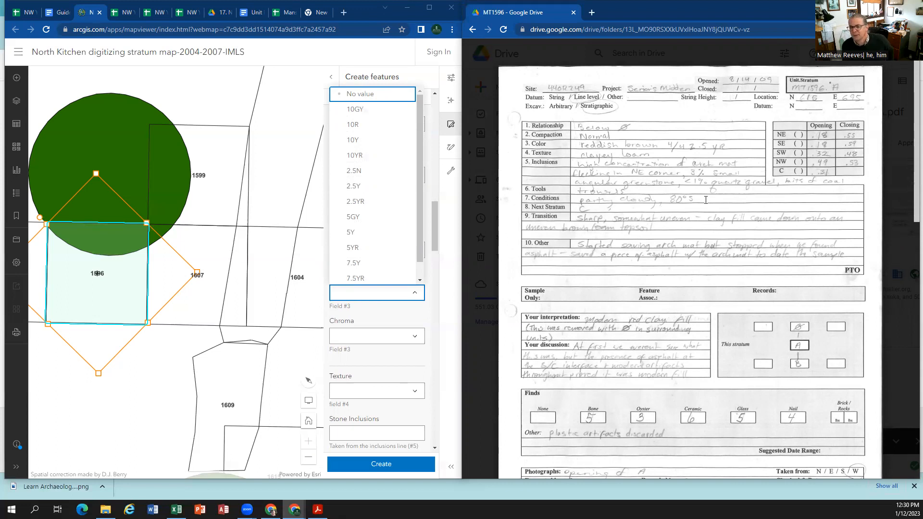
{"action": "scroll", "coordinate": [705, 202], "scroll_direction": "down", "scroll_amount": 2}
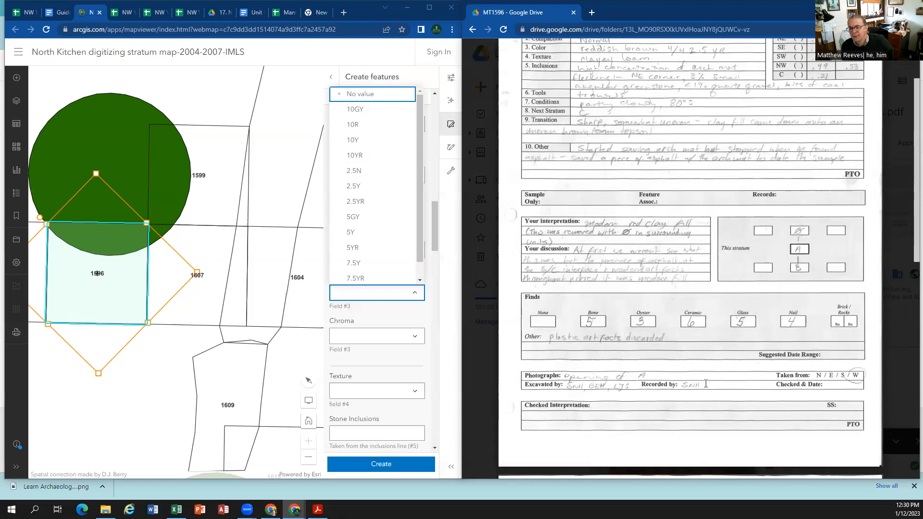
{"action": "scroll", "coordinate": [676, 147], "scroll_direction": "up", "scroll_amount": 3}
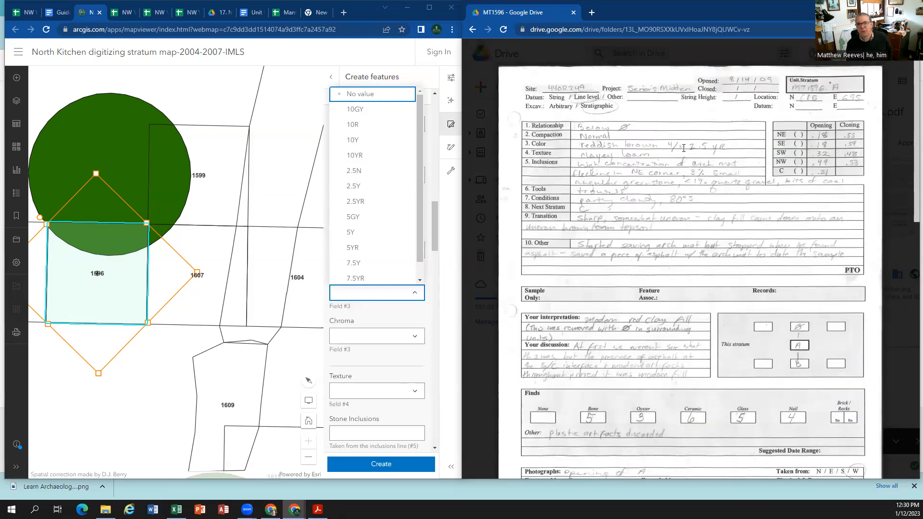
{"action": "left_click", "coordinate": [902, 259]}
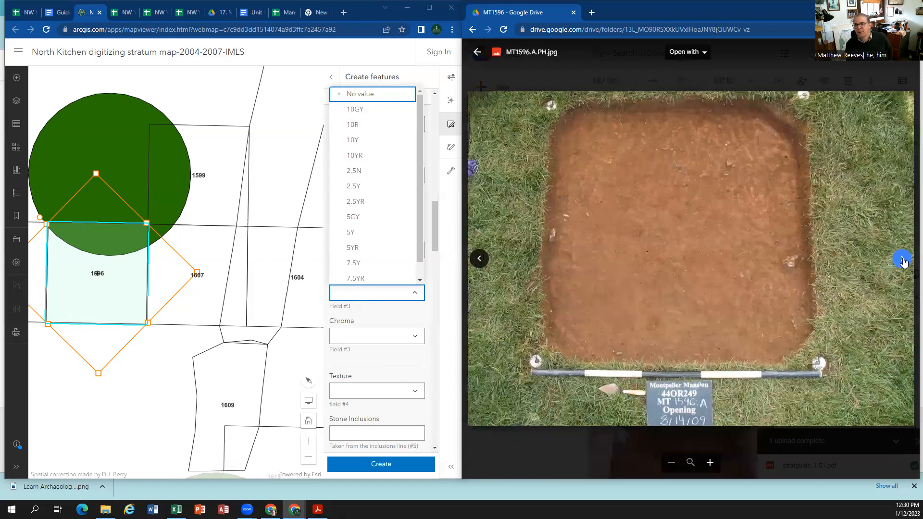
{"action": "left_click", "coordinate": [903, 261]}
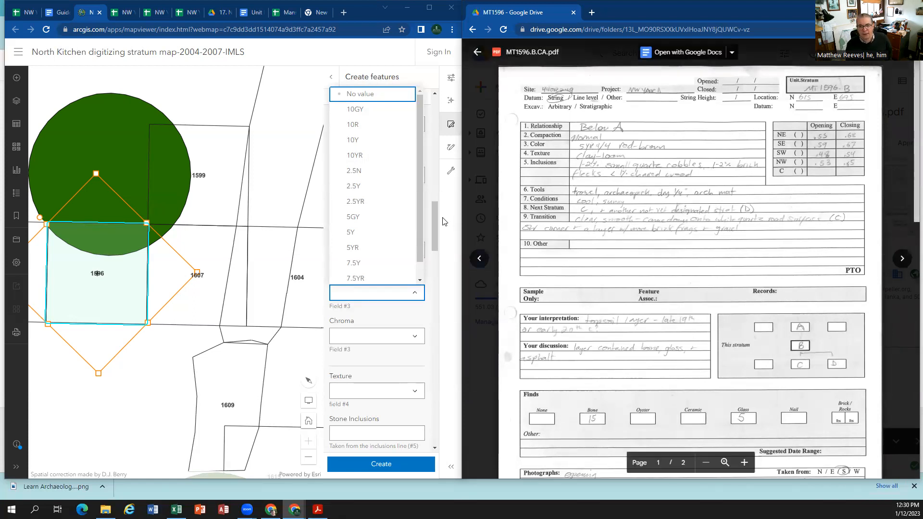
{"action": "left_click", "coordinate": [483, 259]}
{"action": "left_click", "coordinate": [484, 259]}
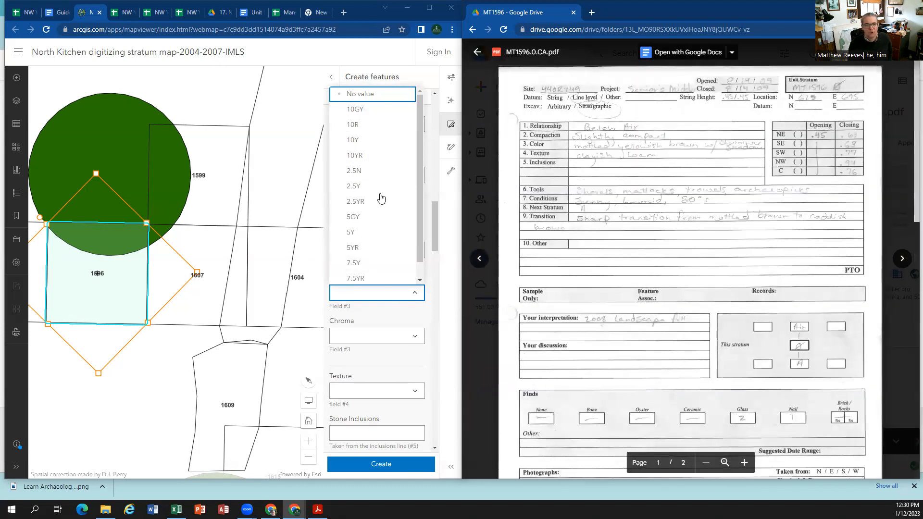
Step: Set both Hue and Chroma to No value for the stratum
{"action": "left_click", "coordinate": [371, 93]}
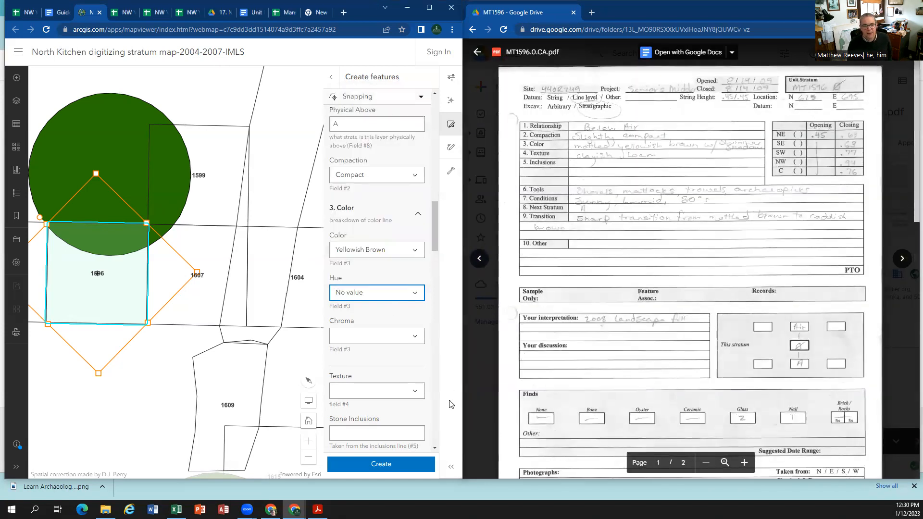
{"action": "left_click", "coordinate": [415, 337]}
{"action": "left_click", "coordinate": [366, 138]}
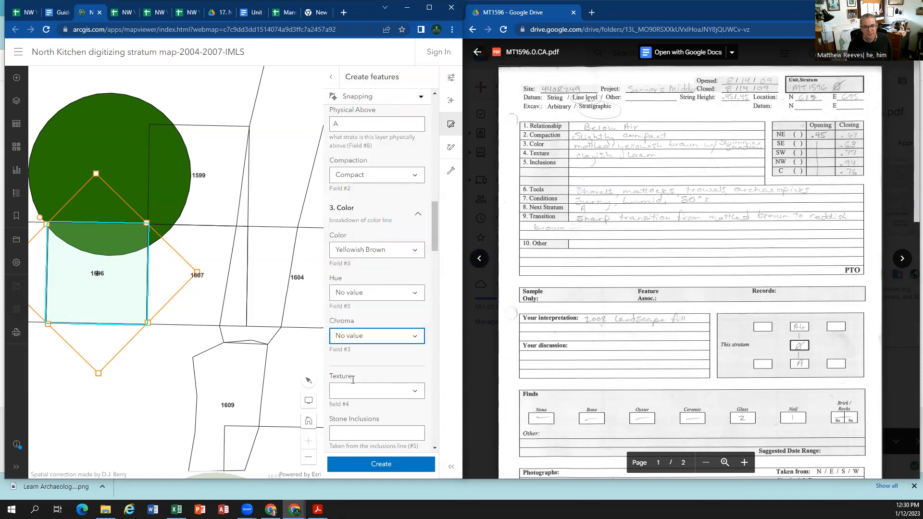
Step: Set the stratum's Texture to Clay Loam to match field 4 of the strat card
{"action": "scroll", "coordinate": [360, 358], "scroll_direction": "down", "scroll_amount": 2}
{"action": "left_click", "coordinate": [352, 297]}
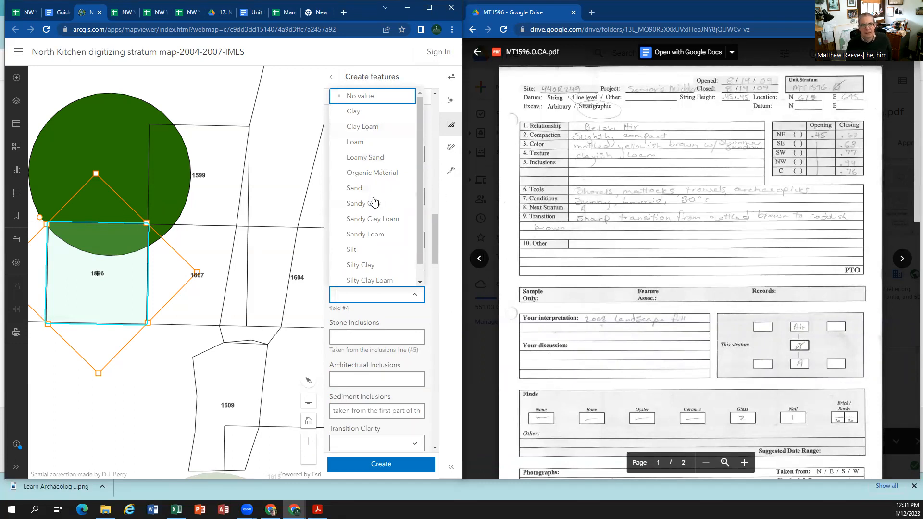
{"action": "left_click", "coordinate": [365, 128]}
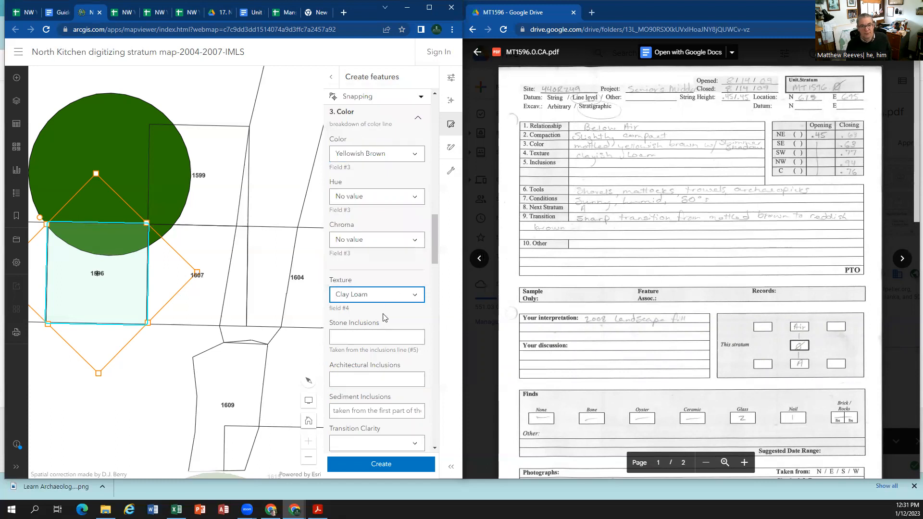
Step: Enter "no stone inclusions recorded" as the stratum's Stone Inclusions
{"action": "left_click", "coordinate": [374, 336]}
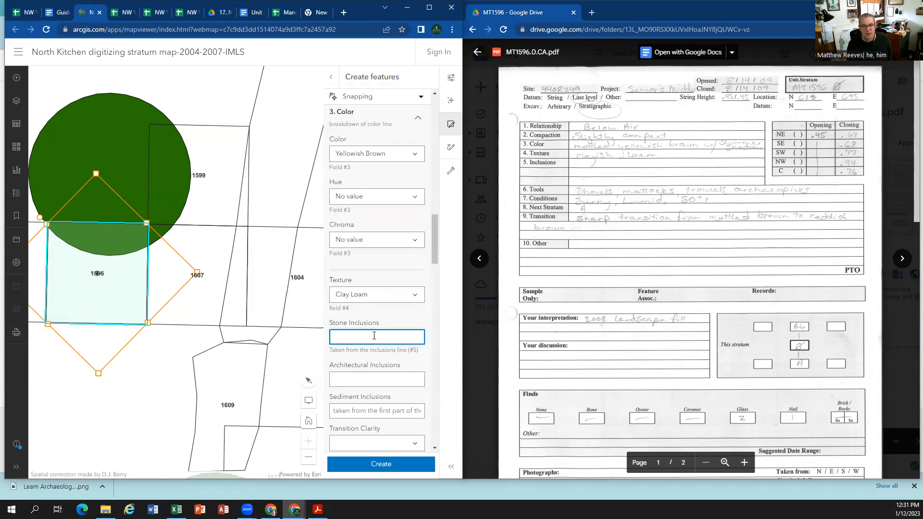
{"action": "scroll", "coordinate": [374, 336], "scroll_direction": "down", "scroll_amount": 2}
{"action": "scroll", "coordinate": [373, 336], "scroll_direction": "up", "scroll_amount": 2}
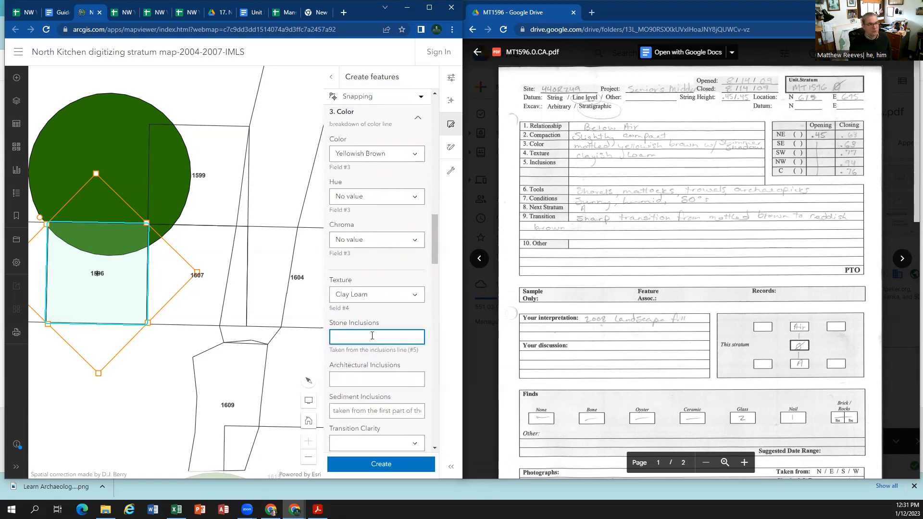
{"action": "type", "text": "nonr"}
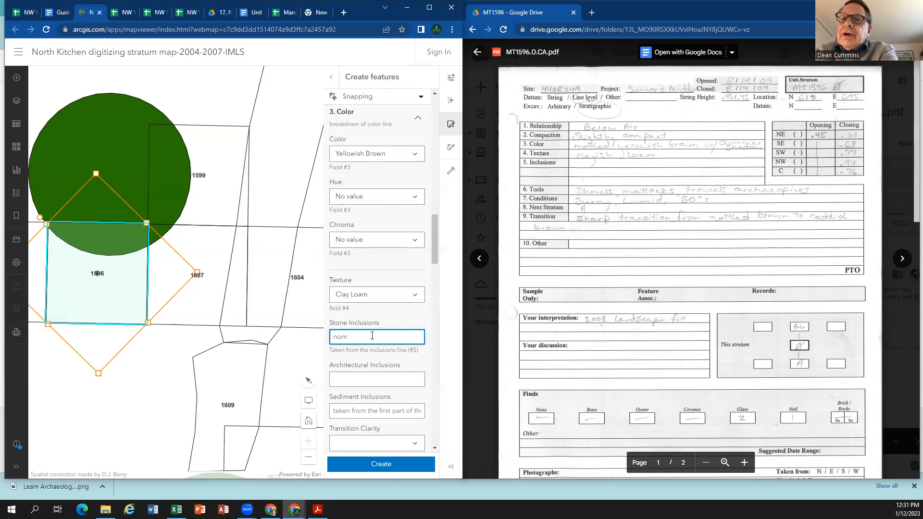
{"action": "key", "text": "BackSpace"}
{"action": "type", "text": "e recorded"}
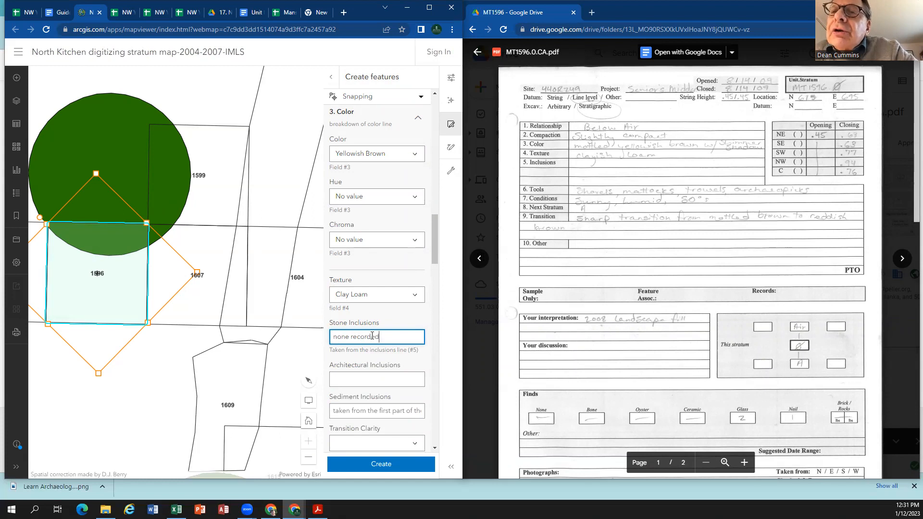
{"action": "key", "text": "BackSpace"}
{"action": "key", "text": "BackSpace"}
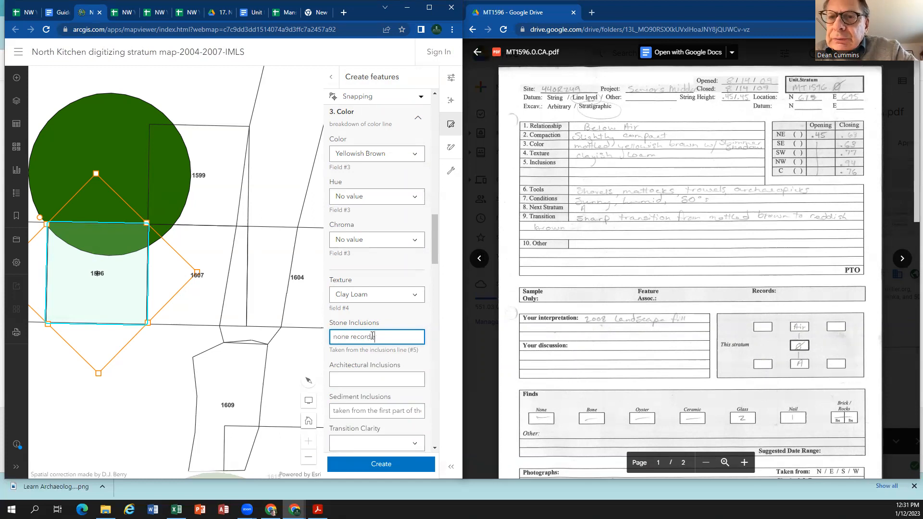
{"action": "key", "text": "BackSpace"}
{"action": "key", "text": "BackSpace"}
{"action": "key", "text": "BackSpace"}
{"action": "key", "text": "BackSpace"}
{"action": "key", "text": "BackSpace"}
{"action": "type", "text": "ston"}
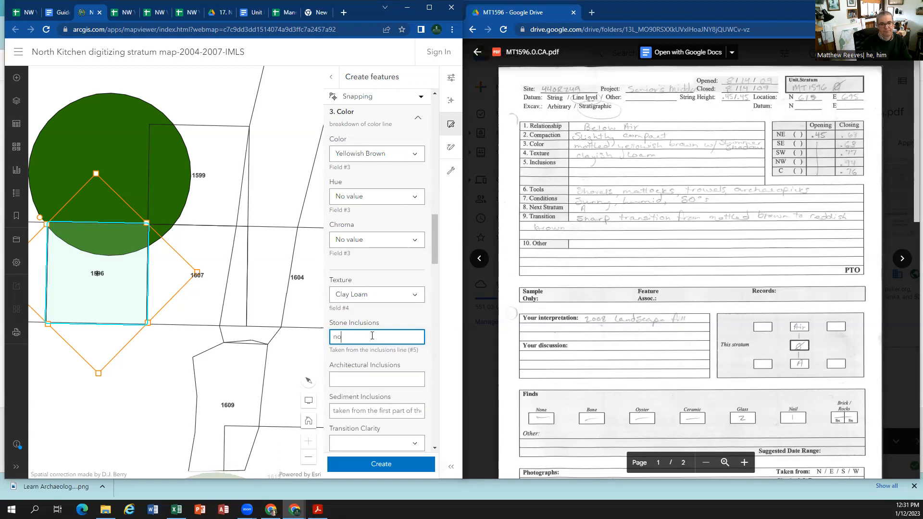
{"action": "type", "text": "e incl"}
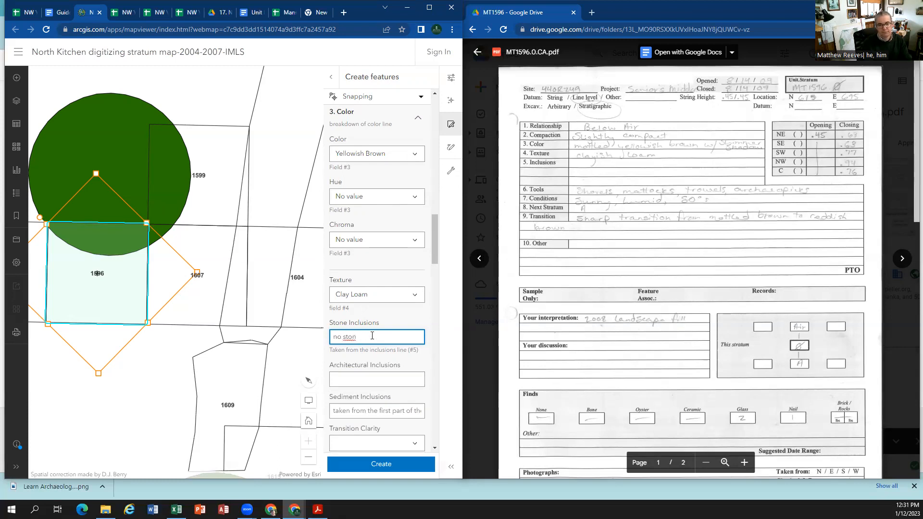
{"action": "type", "text": "usions recorded"}
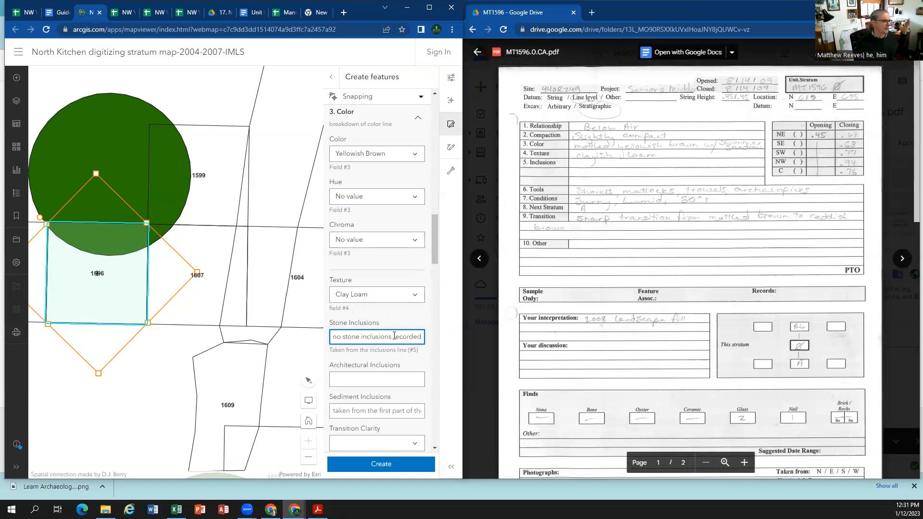
Step: Enter "no arch inclusions recorded" as the stratum's Architectural Inclusions
{"action": "left_click", "coordinate": [357, 383]}
{"action": "type", "text": "no"}
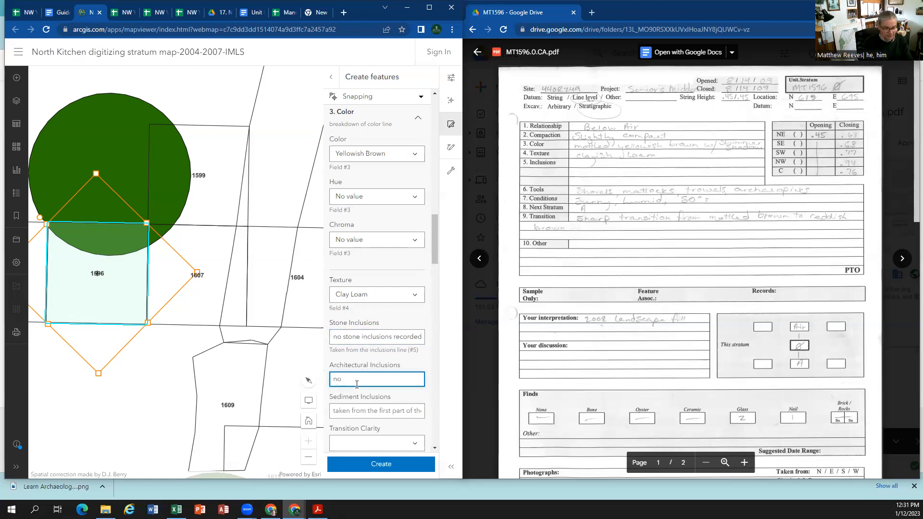
{"action": "type", "text": " arch recorded"}
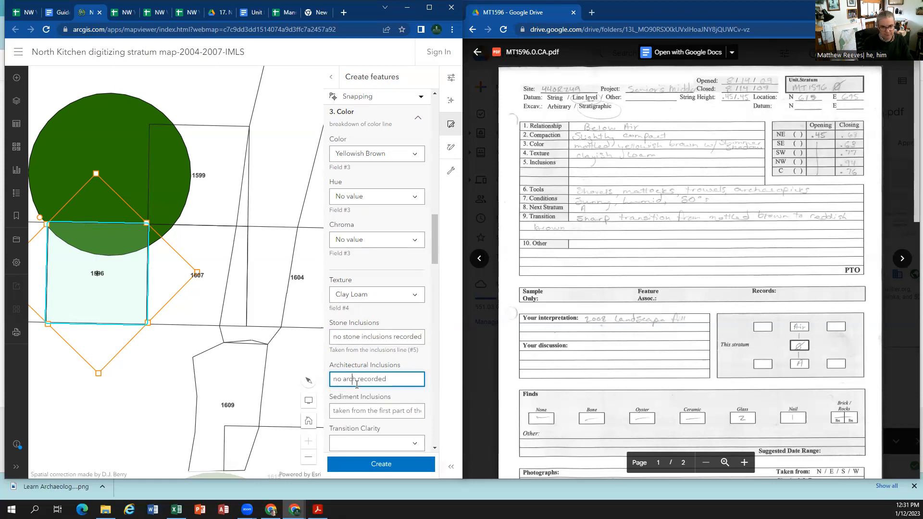
{"action": "left_click", "coordinate": [357, 380]}
{"action": "type", "text": "inclusions"}
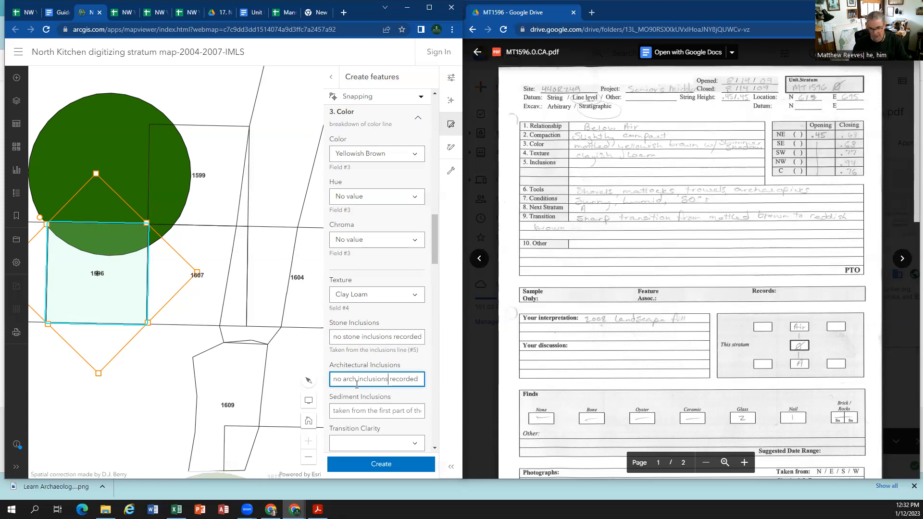
{"action": "left_click", "coordinate": [377, 443]}
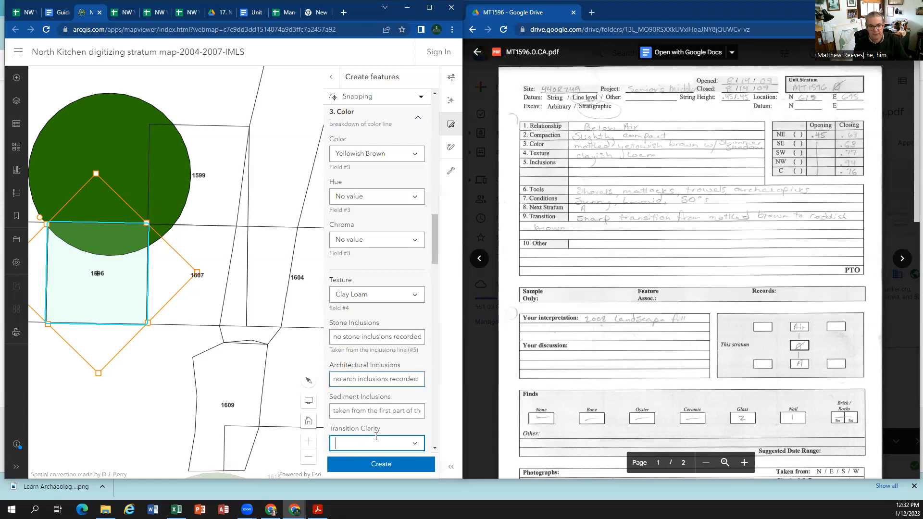
{"action": "scroll", "coordinate": [377, 440], "scroll_direction": "down", "scroll_amount": 1}
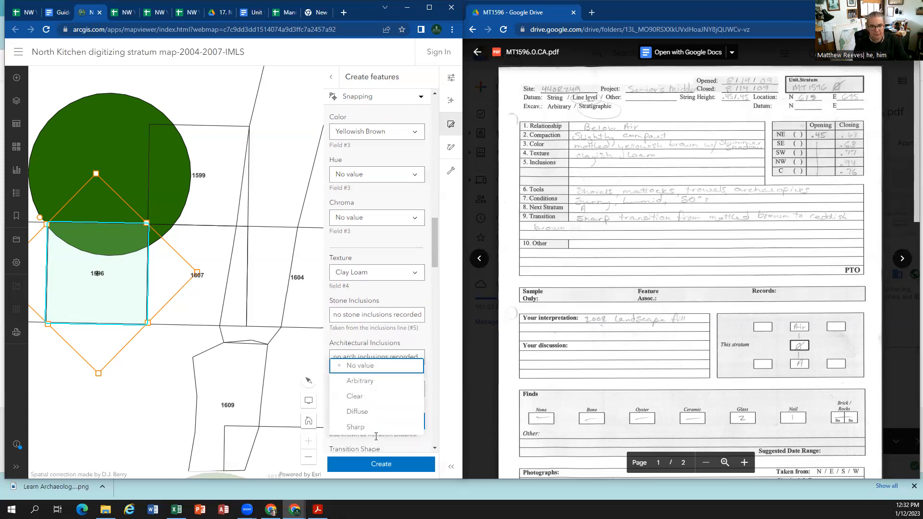
{"action": "left_click", "coordinate": [452, 346]}
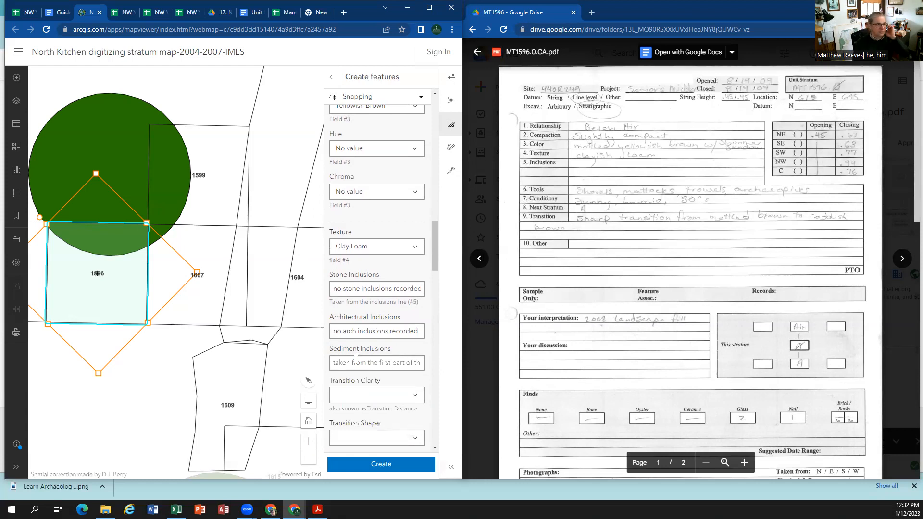
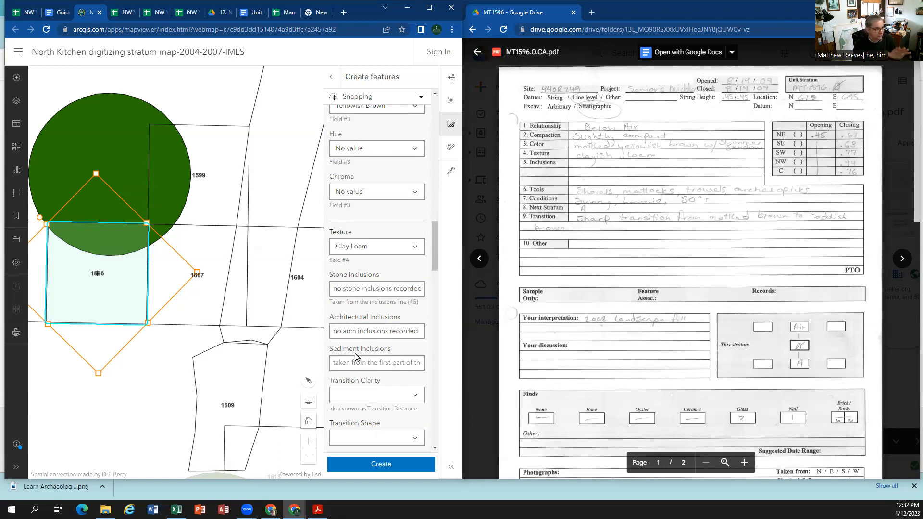
{"action": "left_click", "coordinate": [365, 397]}
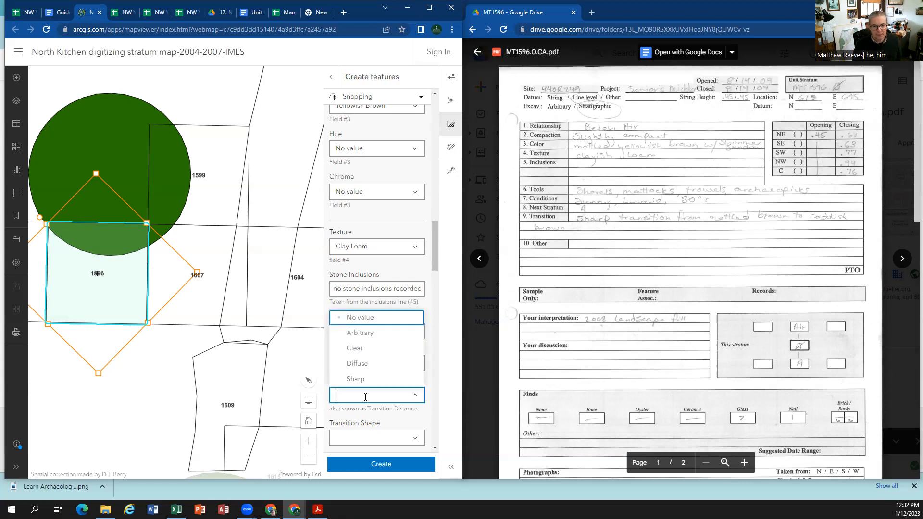
{"action": "left_click", "coordinate": [433, 374]}
Step: Set the stratum's Transition Clarity to Sharp from field 9 of the card and its Transition Shape to No value
{"action": "scroll", "coordinate": [371, 335], "scroll_direction": "up", "scroll_amount": 5}
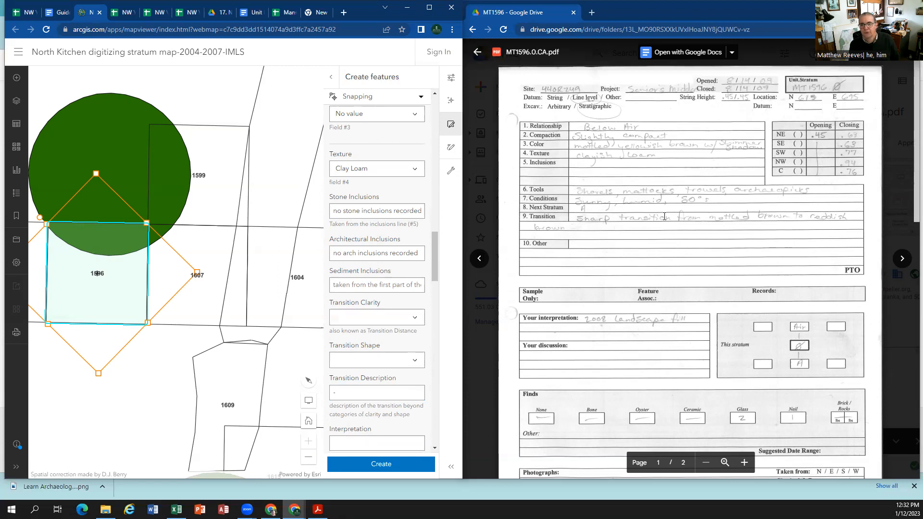
{"action": "left_click", "coordinate": [414, 318]}
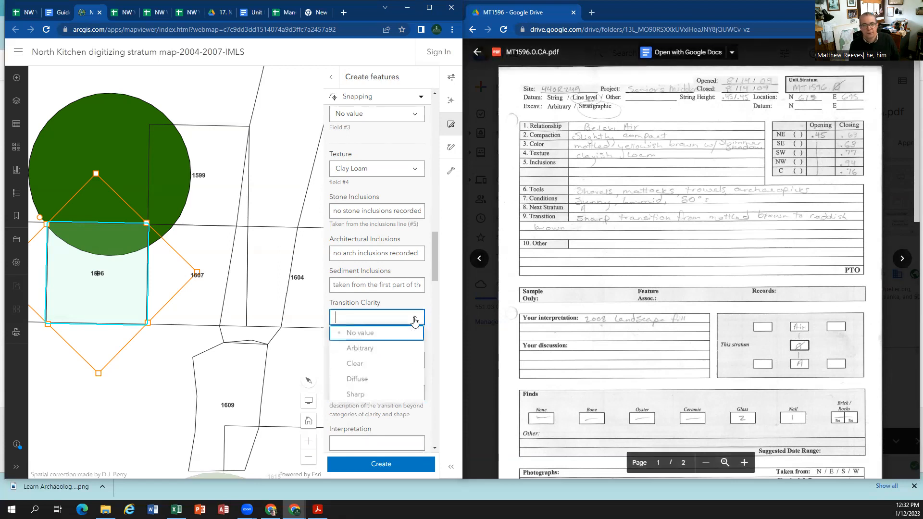
{"action": "left_click", "coordinate": [385, 394]}
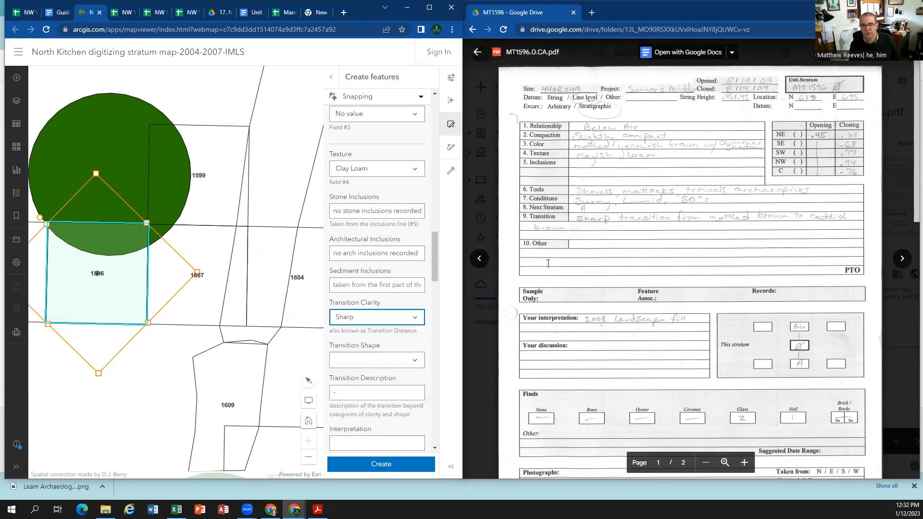
{"action": "left_click", "coordinate": [584, 218]}
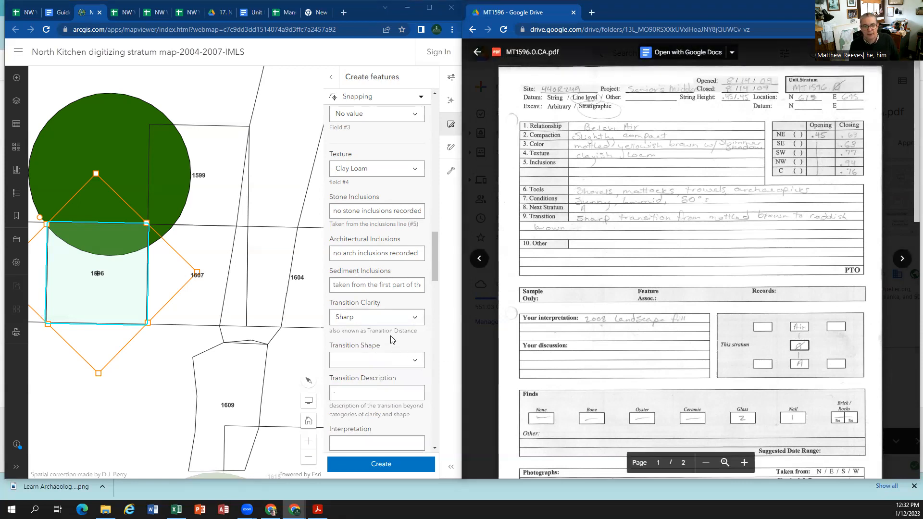
{"action": "left_click", "coordinate": [416, 361]}
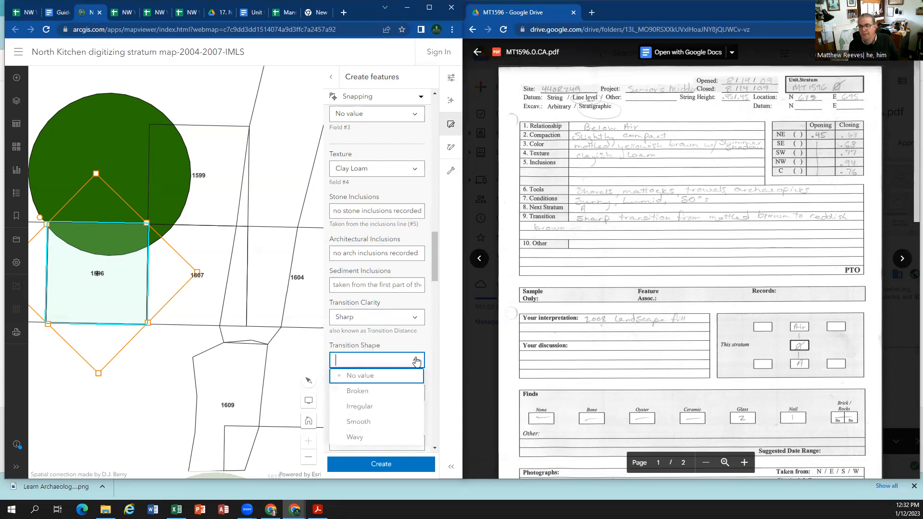
{"action": "left_click", "coordinate": [363, 376]}
Step: Replace the placeholder dash in Transition Description with "sharp transition from mottled brown to reddish brown"
{"action": "left_click", "coordinate": [358, 392]}
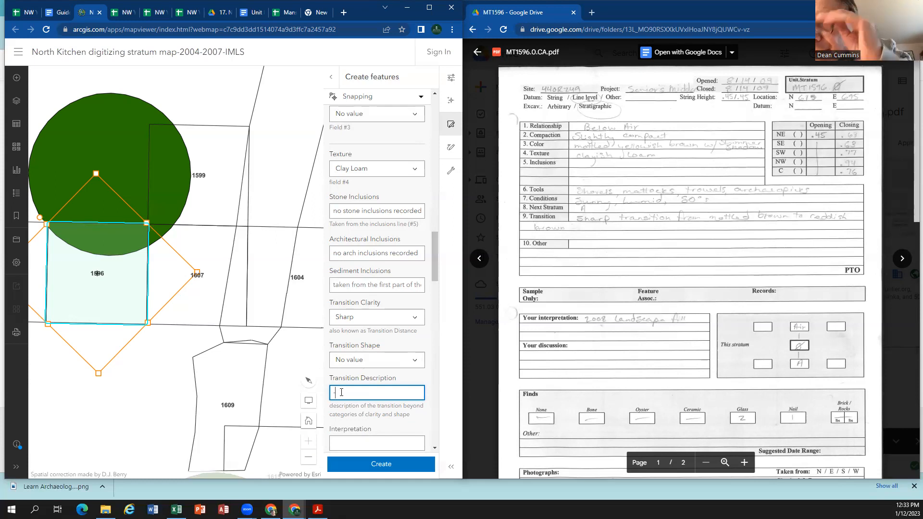
{"action": "type", "text": "arp tran"}
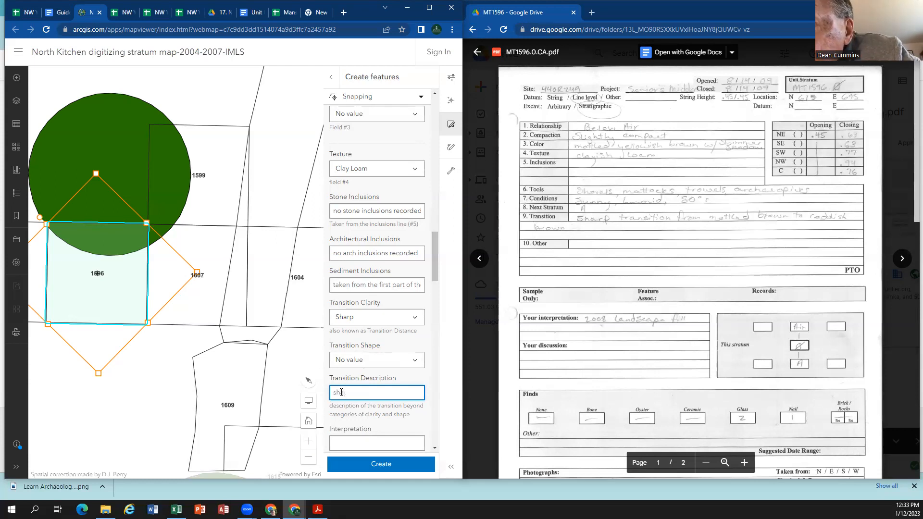
{"action": "type", "text": "sition f"}
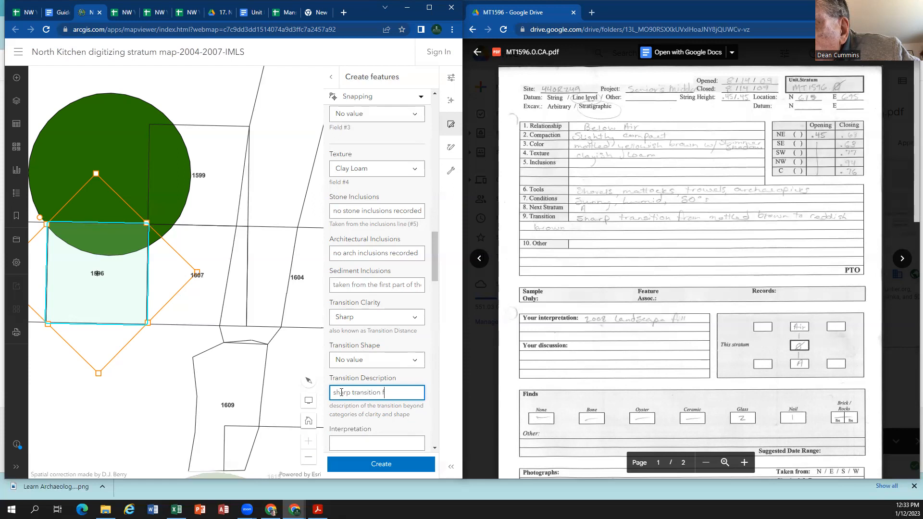
{"action": "type", "text": "rom mottled br"}
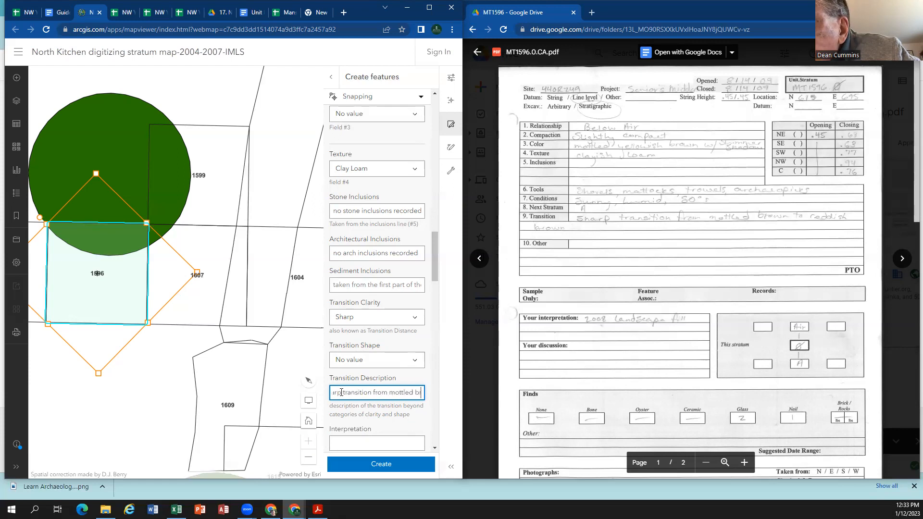
{"action": "type", "text": "own to redd"}
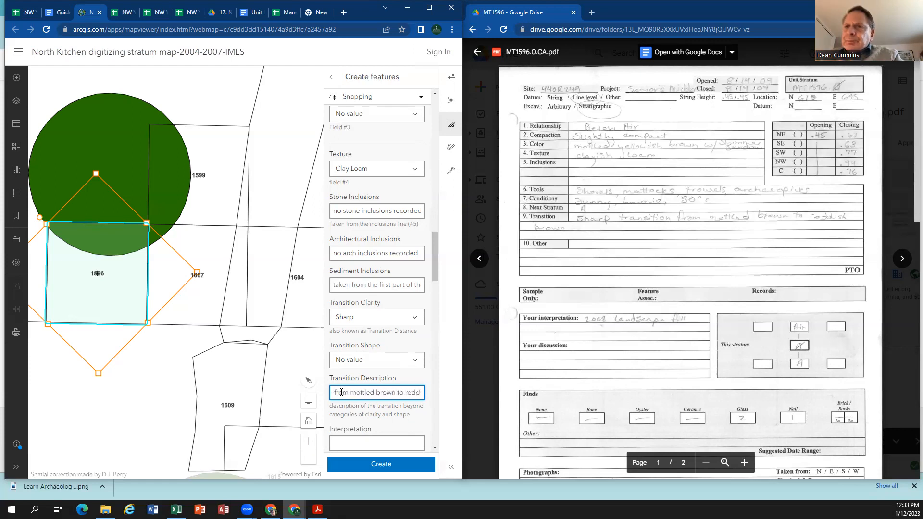
{"action": "type", "text": "ish brown"}
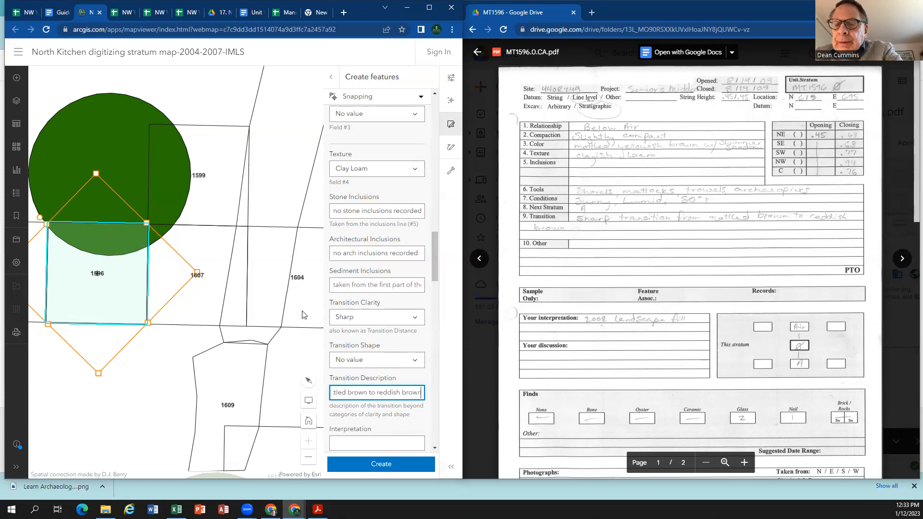
Step: Enter "mottled yellowish brown with shimmer shadow" as the stratum's Sediment Inclusions, using the color description on the card
{"action": "left_click", "coordinate": [387, 285]}
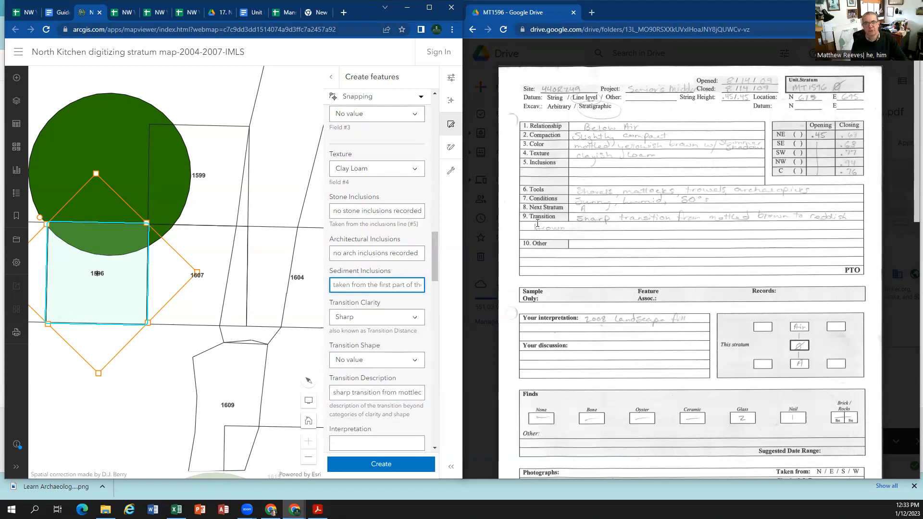
{"action": "left_click", "coordinate": [342, 285]}
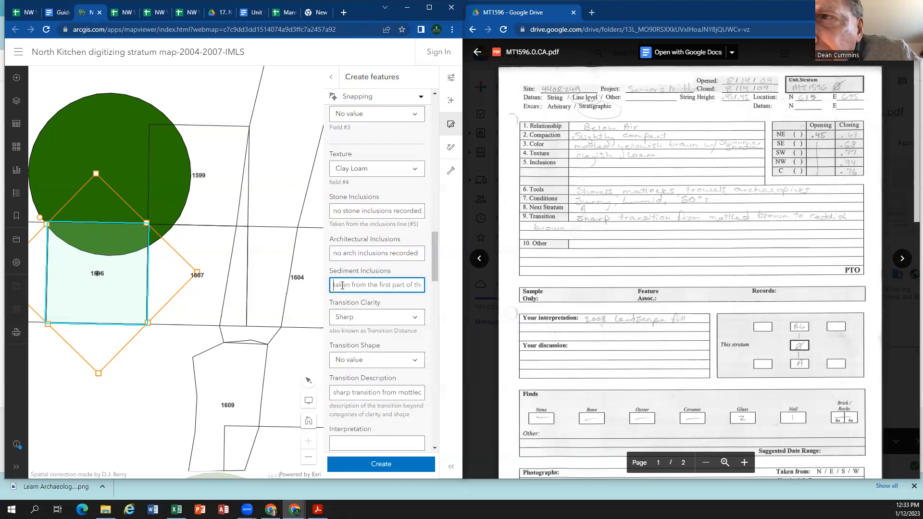
{"action": "type", "text": "mottled"}
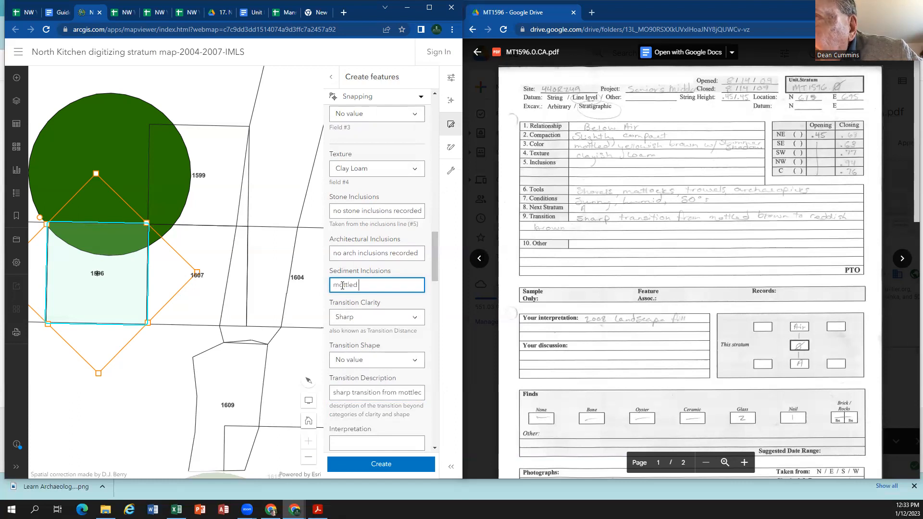
{"action": "type", "text": " yel"}
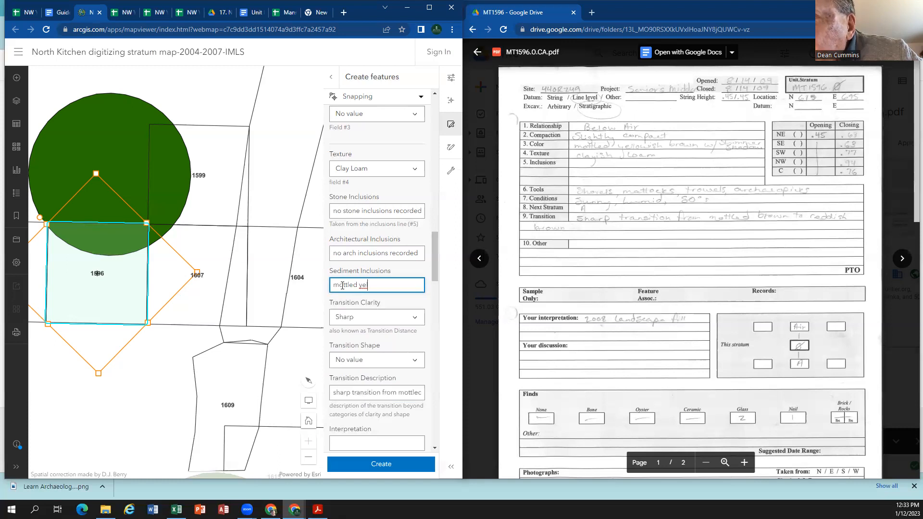
{"action": "type", "text": "lowis"}
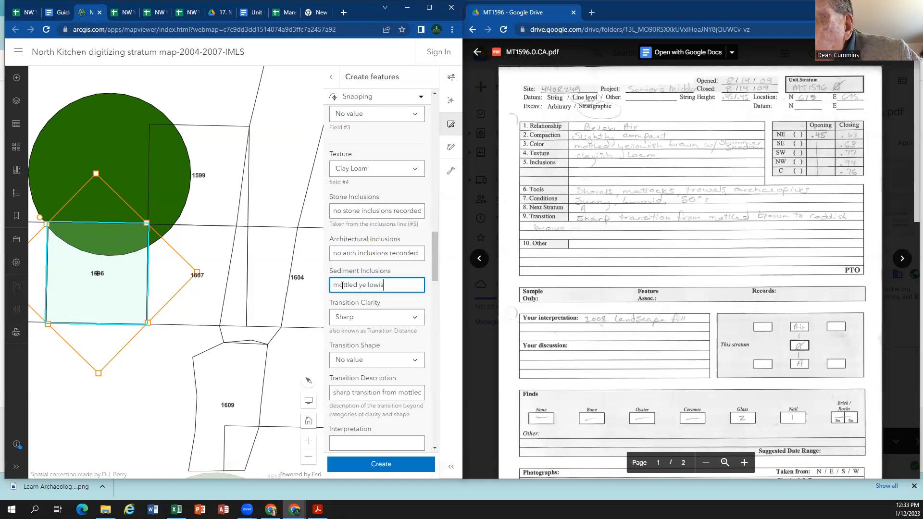
{"action": "type", "text": "h be"}
{"action": "type", "text": "own "}
{"action": "type", "text": "w"}
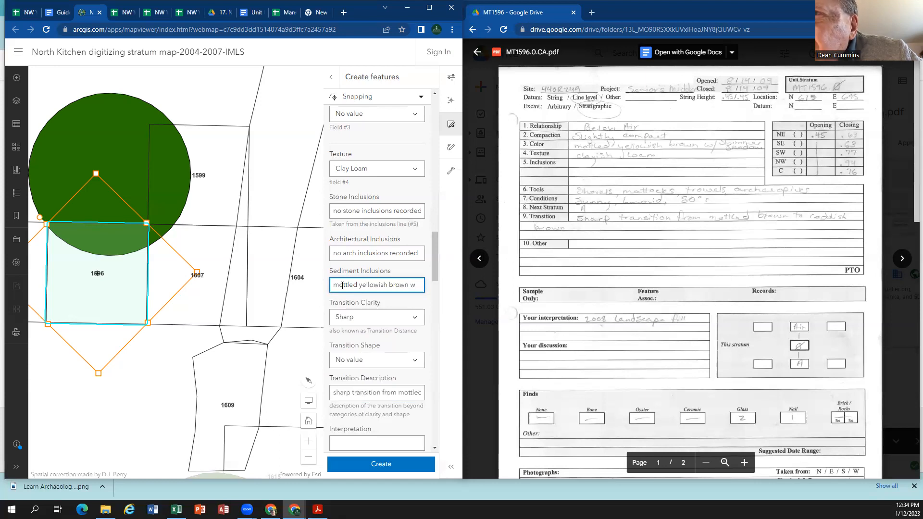
{"action": "type", "text": "ith shim"}
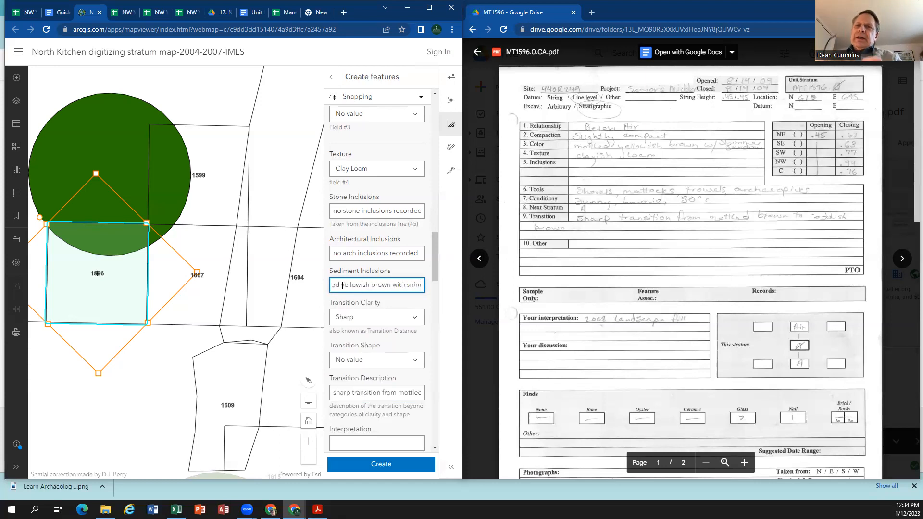
{"action": "type", "text": "mer shadow"}
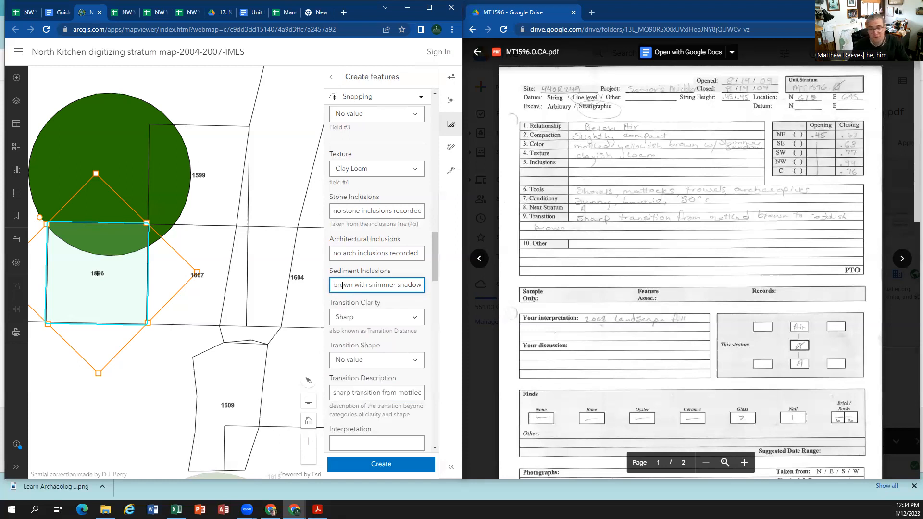
{"action": "left_click", "coordinate": [398, 308]}
Step: Enter "2008 landscape fill" as the stratum's Interpretation
{"action": "scroll", "coordinate": [400, 368], "scroll_direction": "down", "scroll_amount": 2}
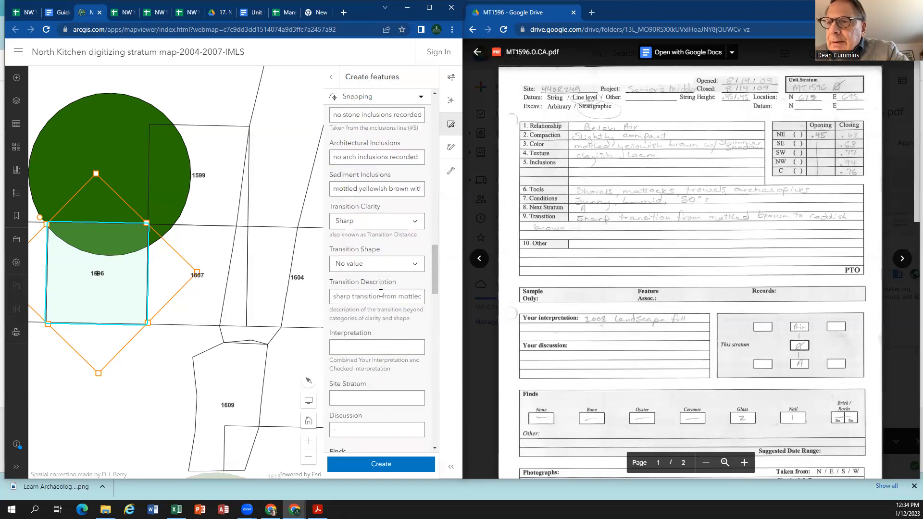
{"action": "left_click", "coordinate": [357, 347]}
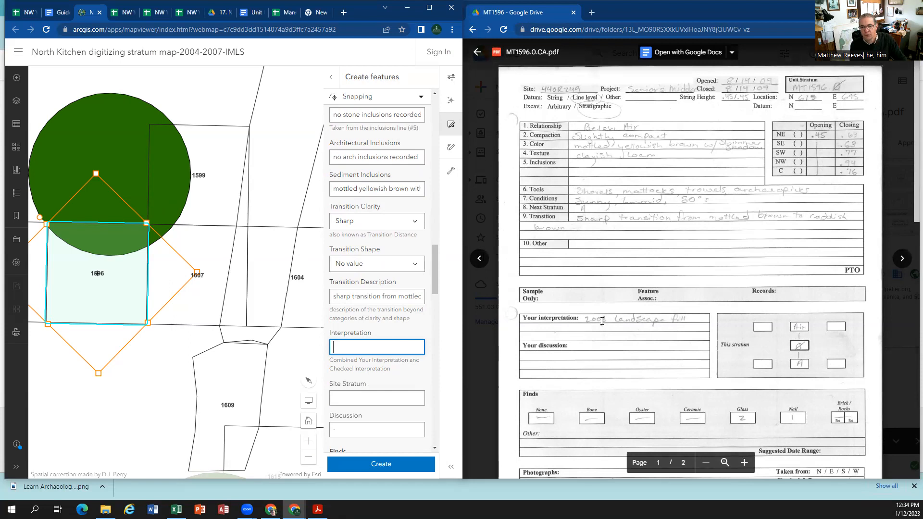
{"action": "type", "text": "2008 "}
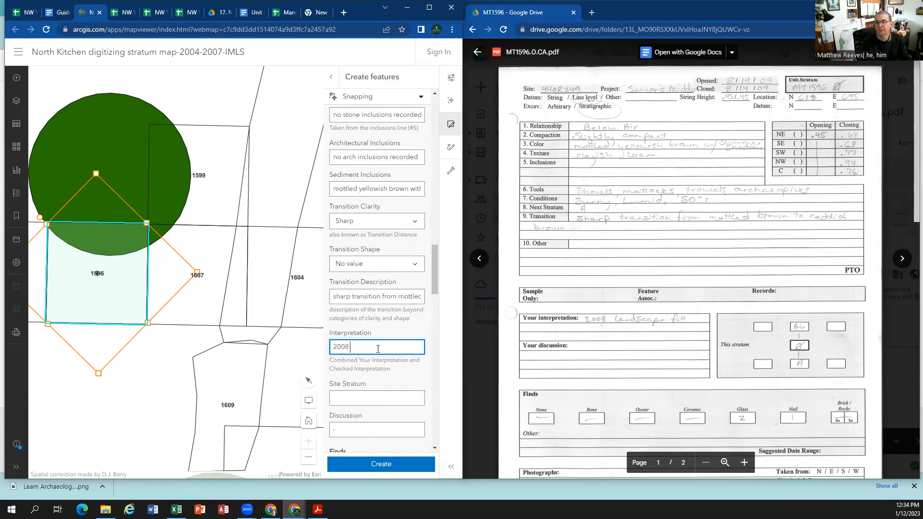
{"action": "type", "text": "landscape fill"}
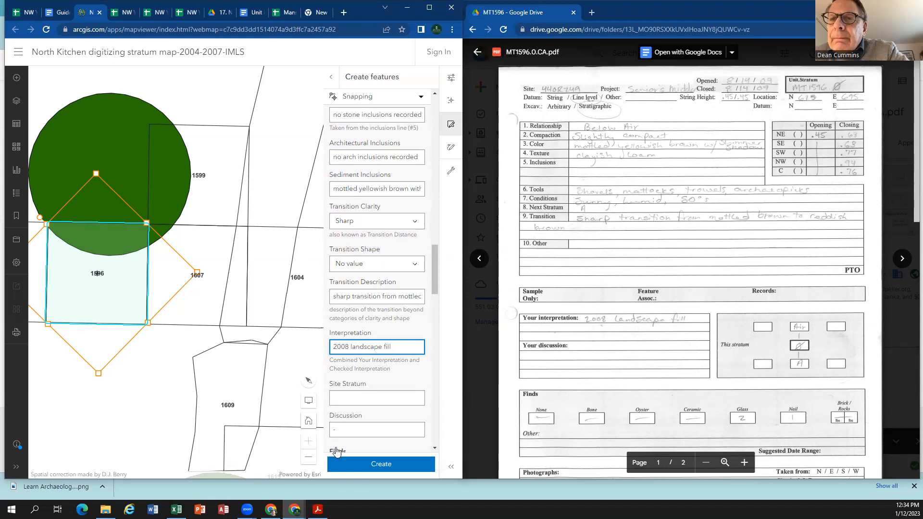
Step: Check the card for a site stratum number and append ". no SS# recorded" to the stratum's Interpretation
{"action": "scroll", "coordinate": [635, 405], "scroll_direction": "down", "scroll_amount": 2}
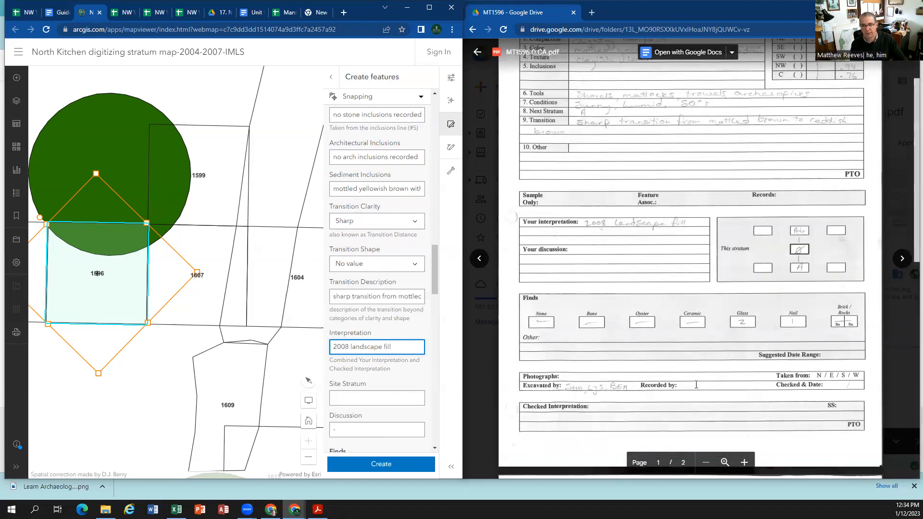
{"action": "left_click", "coordinate": [352, 400]}
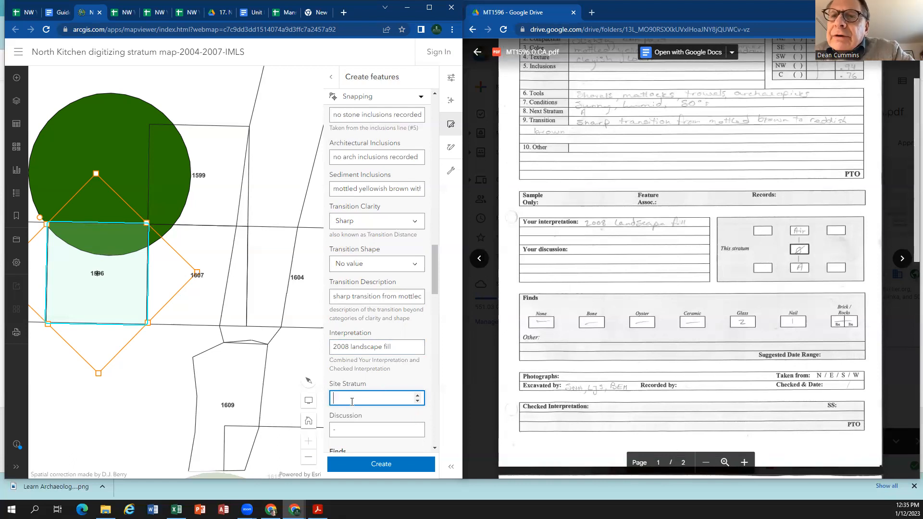
{"action": "scroll", "coordinate": [350, 443], "scroll_direction": "down", "scroll_amount": 2}
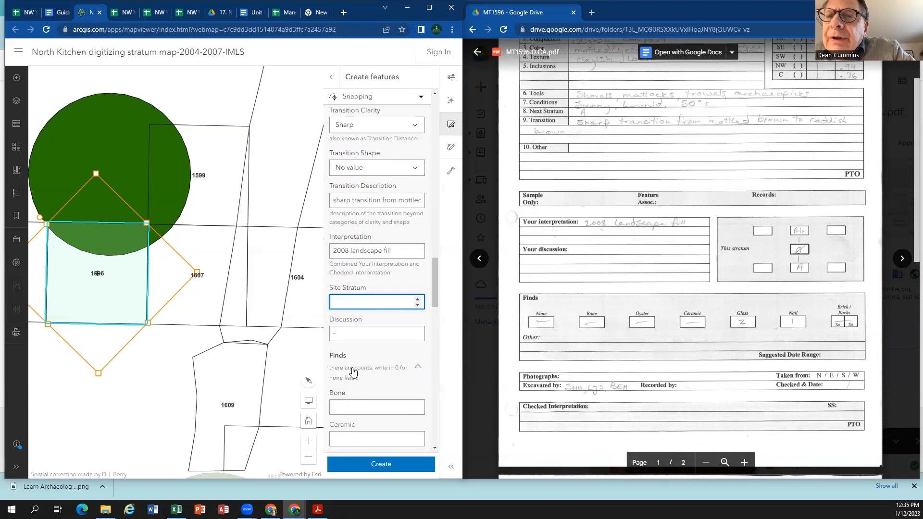
{"action": "left_click", "coordinate": [353, 334]}
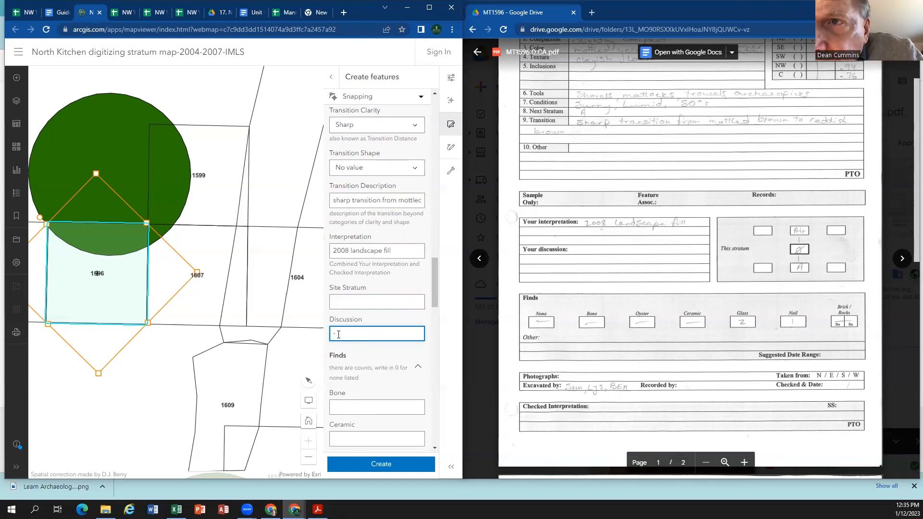
{"action": "scroll", "coordinate": [338, 335], "scroll_direction": "down", "scroll_amount": 3}
{"action": "scroll", "coordinate": [389, 234], "scroll_direction": "up", "scroll_amount": 2}
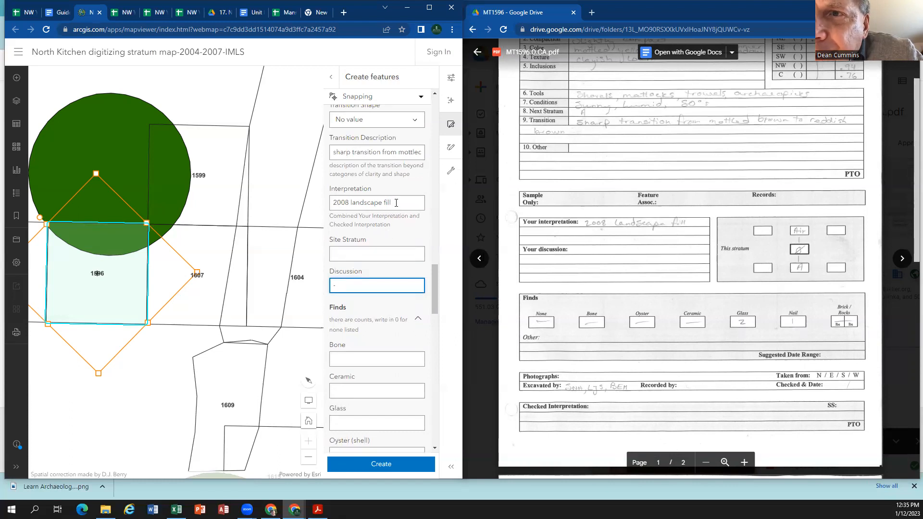
{"action": "left_click", "coordinate": [396, 202]}
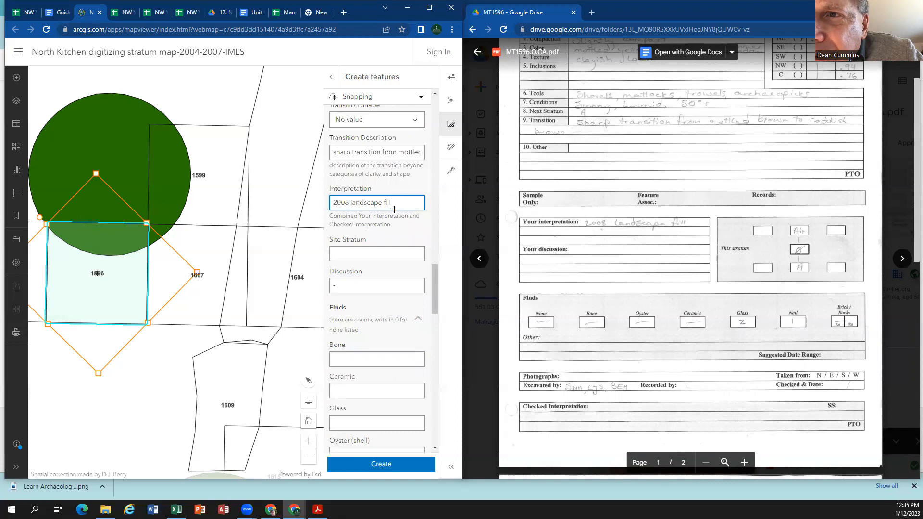
{"action": "type", "text": "."}
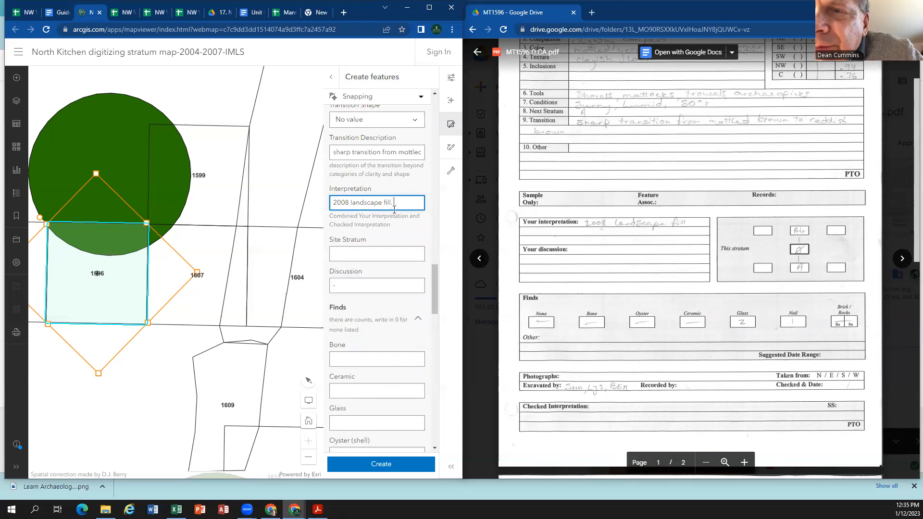
{"action": "type", "text": " non"}
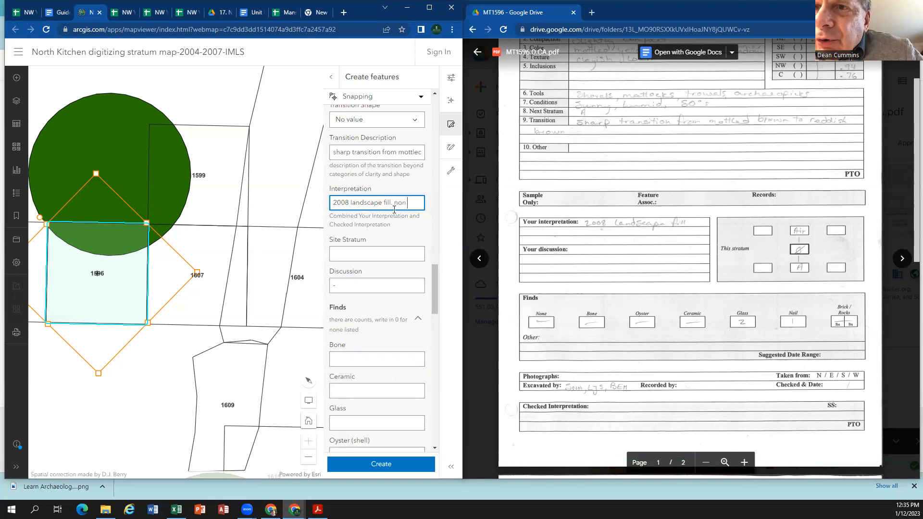
{"action": "key", "text": "BackSpace"}
{"action": "type", "text": "SS"}
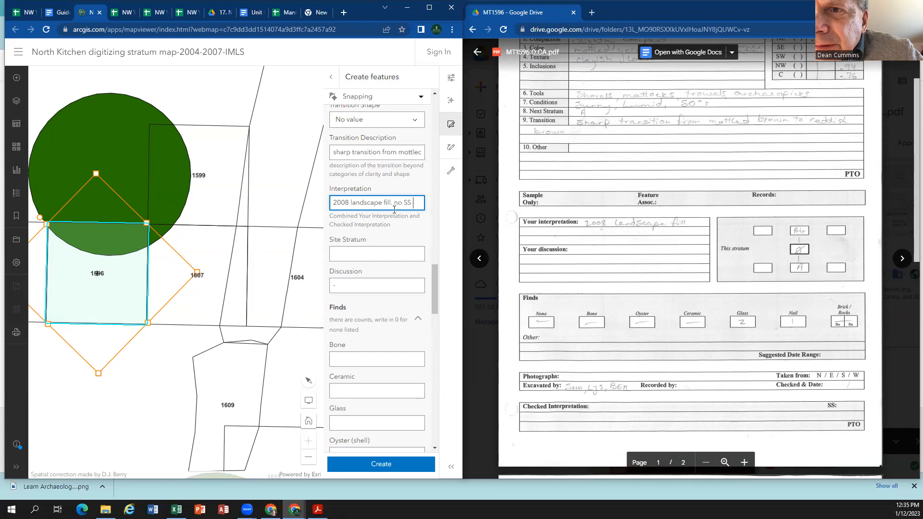
{"action": "type", "text": "# recorded"}
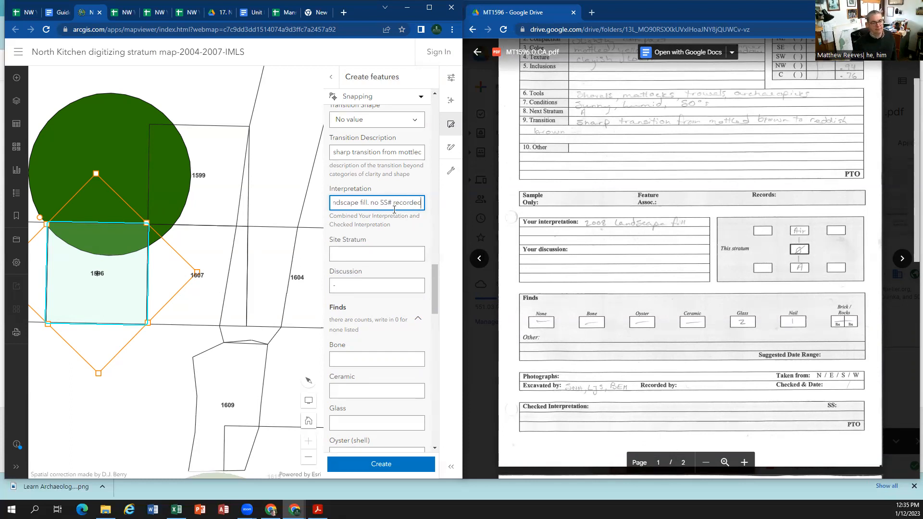
Step: Switch to the digitizing guide in Google Docs and review its annotated sample card and field notes on Interpretation, Discussion and Finds
{"action": "left_click", "coordinate": [368, 254]}
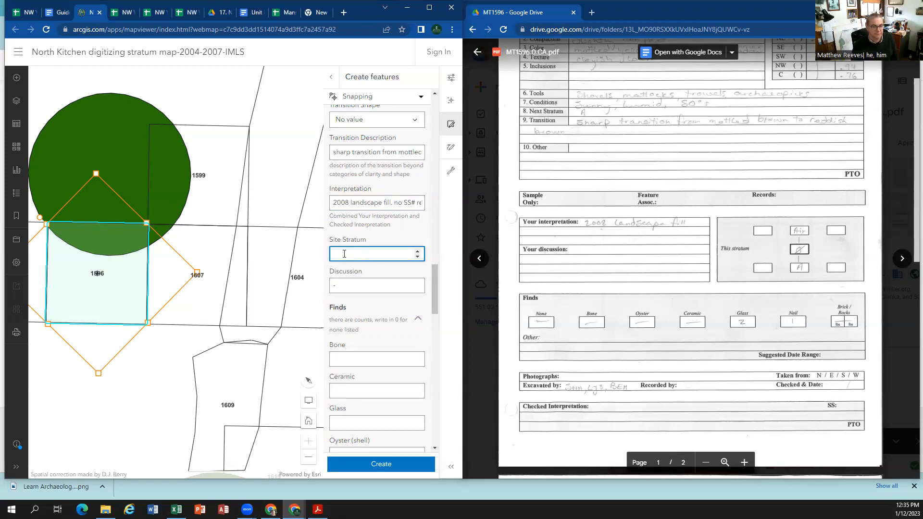
{"action": "left_click", "coordinate": [351, 284]}
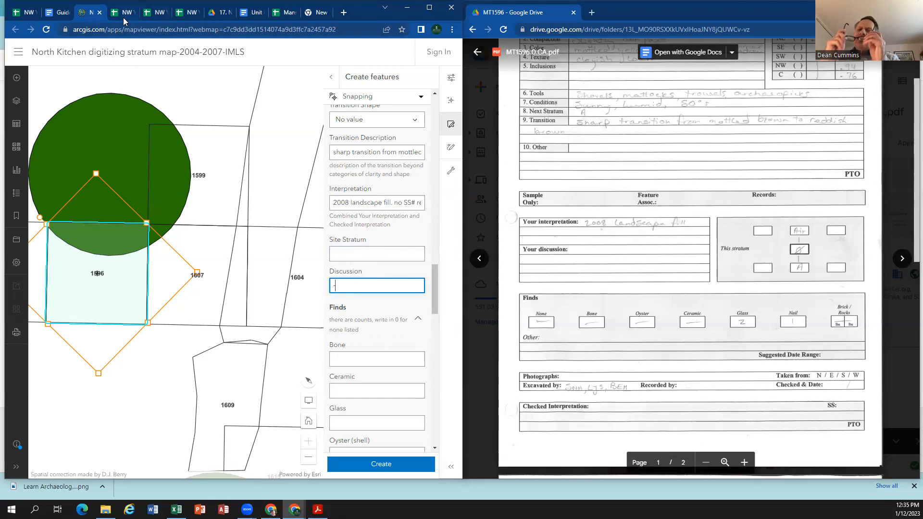
{"action": "left_click", "coordinate": [62, 14]}
{"action": "scroll", "coordinate": [260, 201], "scroll_direction": "up", "scroll_amount": 4}
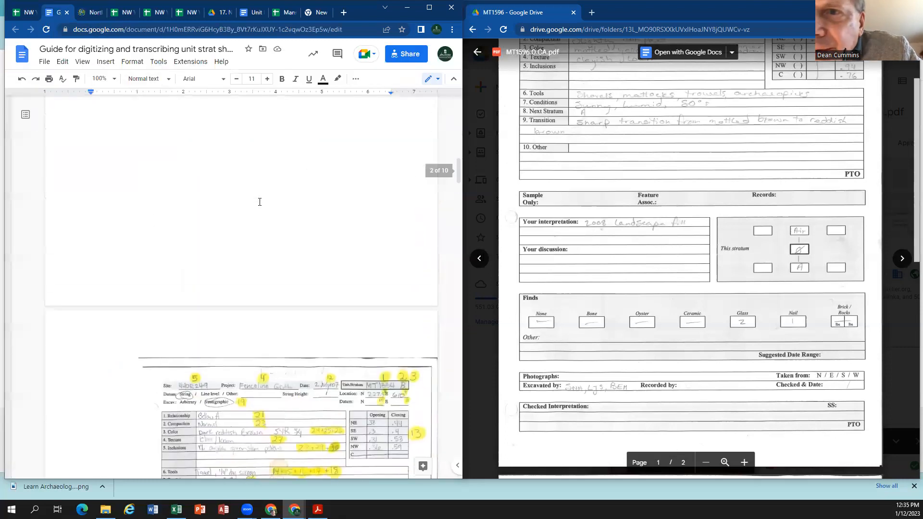
{"action": "scroll", "coordinate": [260, 201], "scroll_direction": "down", "scroll_amount": 5}
{"action": "scroll", "coordinate": [260, 201], "scroll_direction": "up", "scroll_amount": 1}
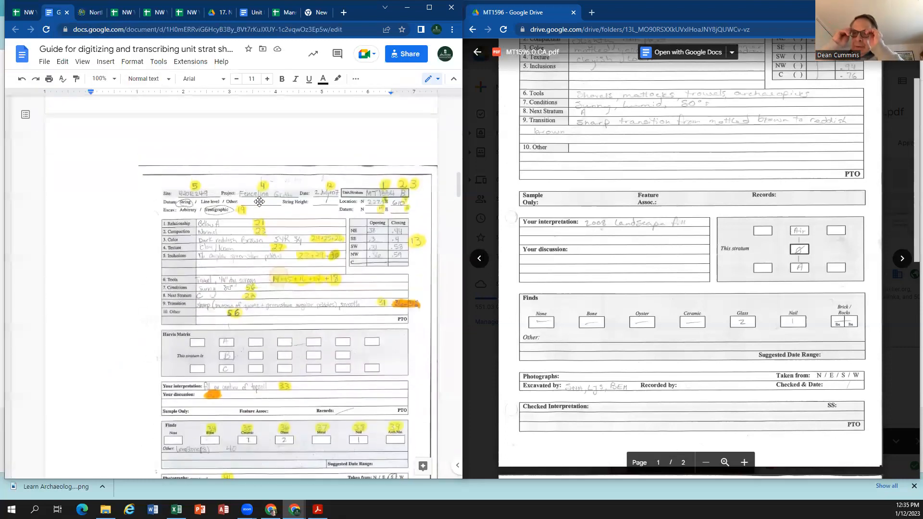
{"action": "scroll", "coordinate": [260, 199], "scroll_direction": "up", "scroll_amount": 15}
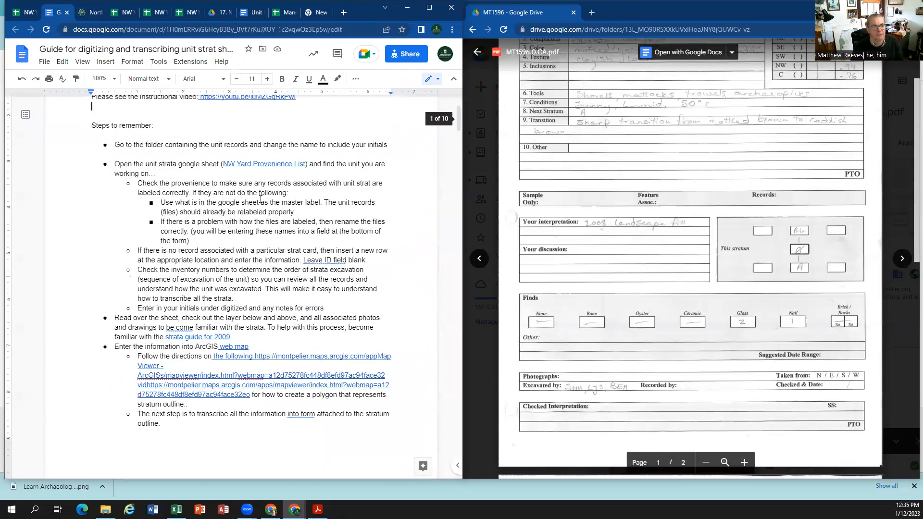
{"action": "scroll", "coordinate": [260, 198], "scroll_direction": "down", "scroll_amount": 20}
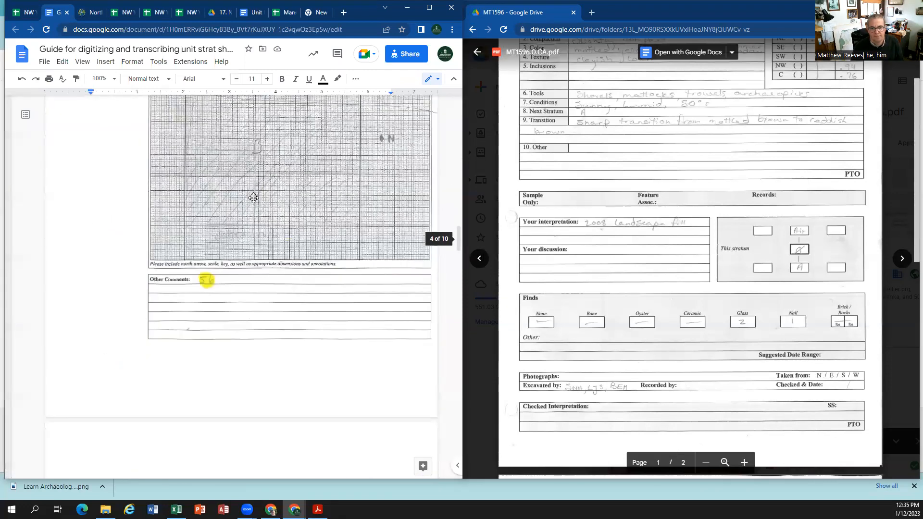
{"action": "scroll", "coordinate": [253, 198], "scroll_direction": "down", "scroll_amount": 2}
{"action": "scroll", "coordinate": [111, 314], "scroll_direction": "down", "scroll_amount": 3}
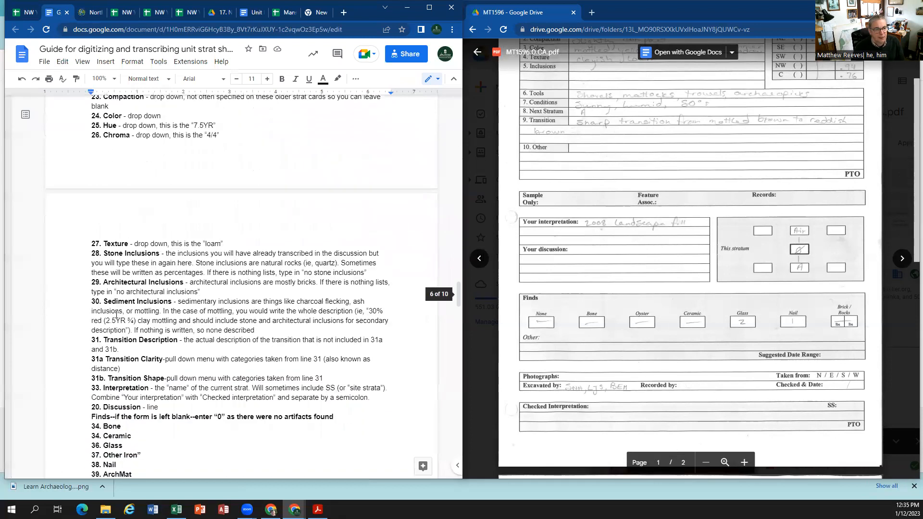
{"action": "scroll", "coordinate": [141, 358], "scroll_direction": "down", "scroll_amount": 2}
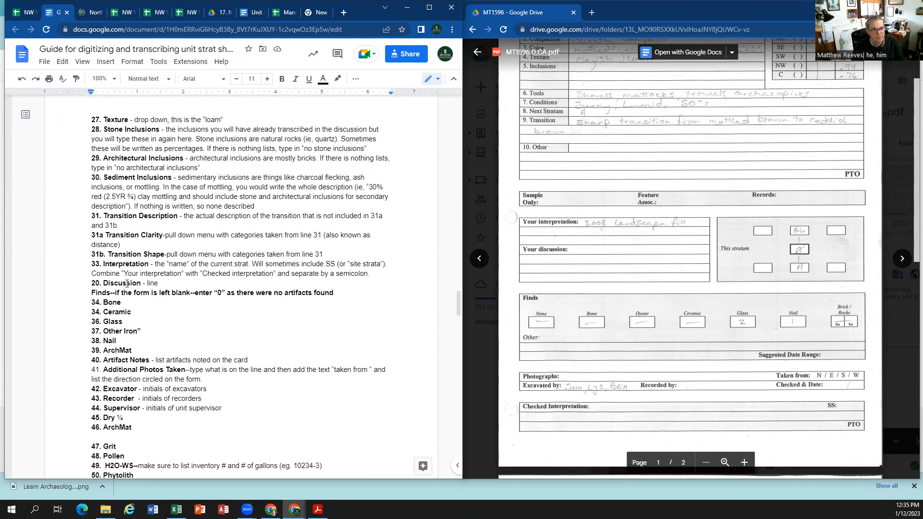
{"action": "scroll", "coordinate": [182, 264], "scroll_direction": "up", "scroll_amount": 15}
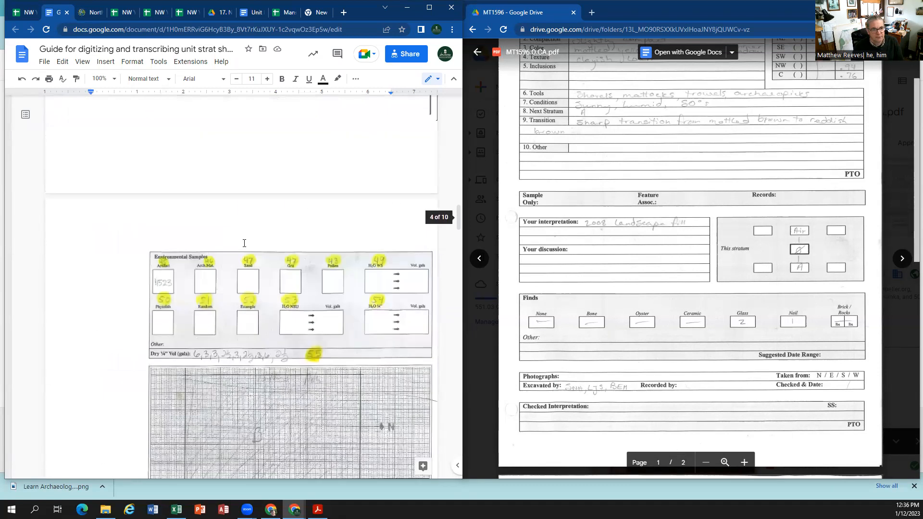
{"action": "scroll", "coordinate": [244, 243], "scroll_direction": "up", "scroll_amount": 5}
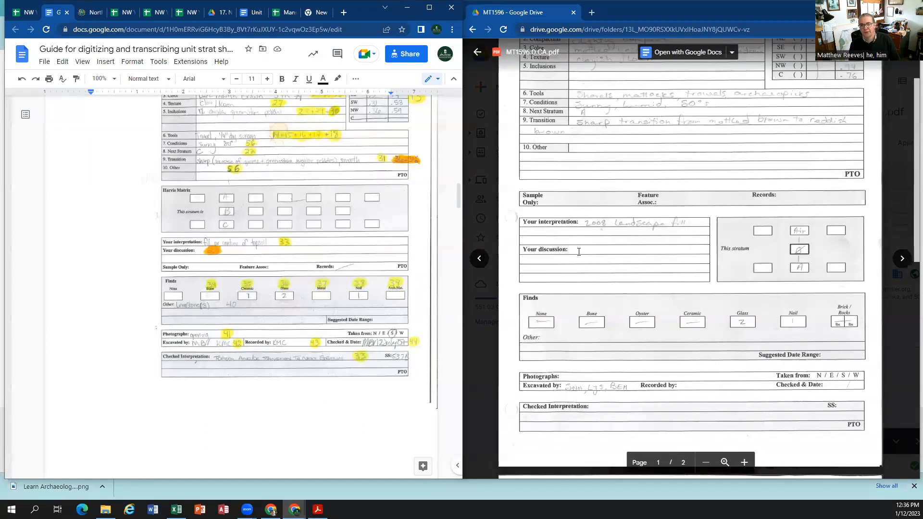
Step: Return to the stratum form in ArcGIS, enter "-" as the Discussion, and record finds of 0 Bone, 0 Ceramic and 2 Glass
{"action": "left_click", "coordinate": [91, 12]}
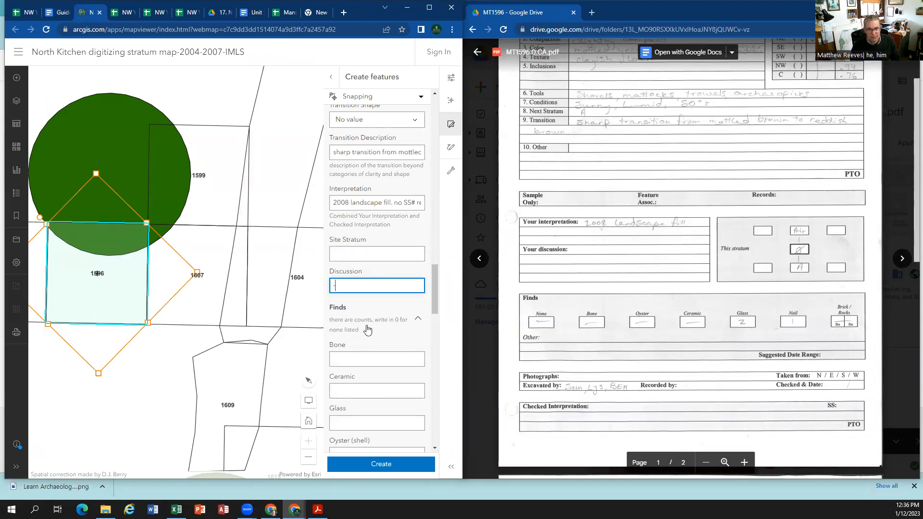
{"action": "scroll", "coordinate": [360, 325], "scroll_direction": "down", "scroll_amount": 1}
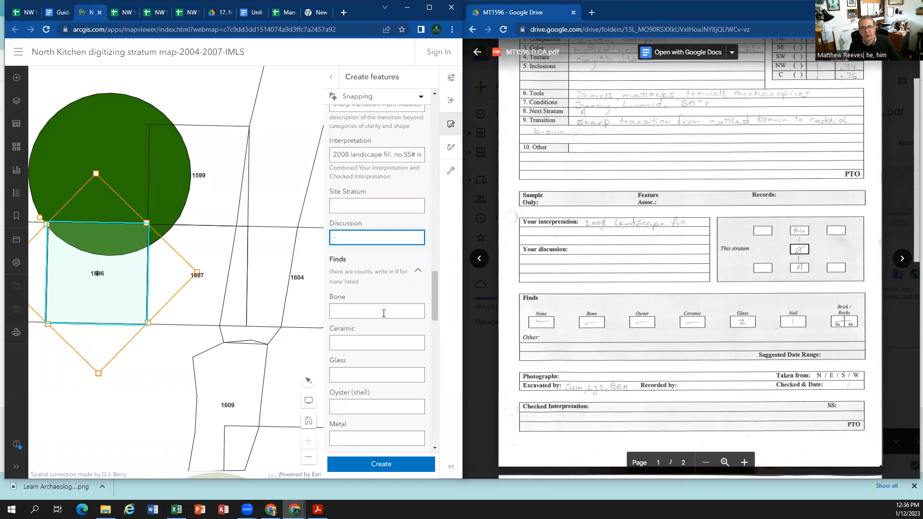
{"action": "left_click", "coordinate": [362, 311]}
{"action": "type", "text": "0"}
{"action": "left_click", "coordinate": [349, 343]}
{"action": "type", "text": "0"}
{"action": "left_click", "coordinate": [349, 373]}
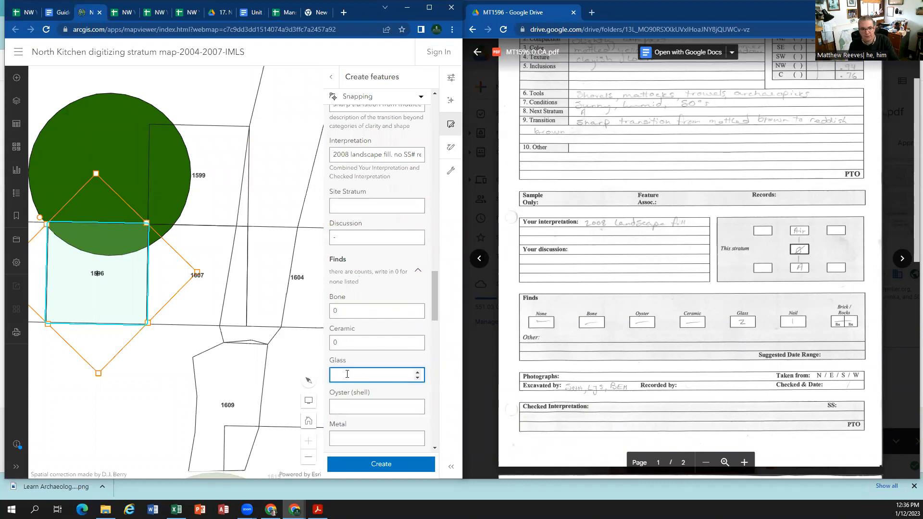
{"action": "type", "text": "2"}
Step: Record the remaining finds from the card as 1 Nail, 0 Metal and 0 ArchMat
{"action": "scroll", "coordinate": [361, 385], "scroll_direction": "down", "scroll_amount": 2}
{"action": "left_click", "coordinate": [354, 374]}
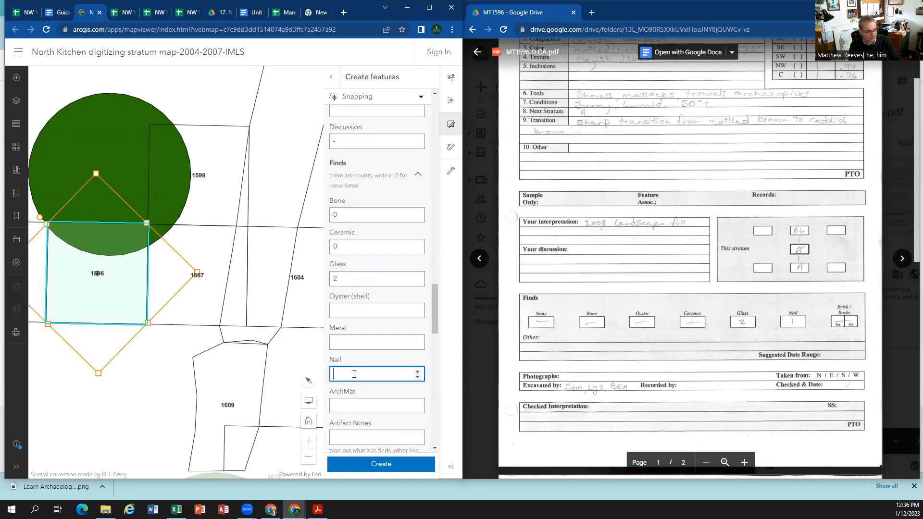
{"action": "type", "text": "1"}
{"action": "left_click", "coordinate": [357, 341]}
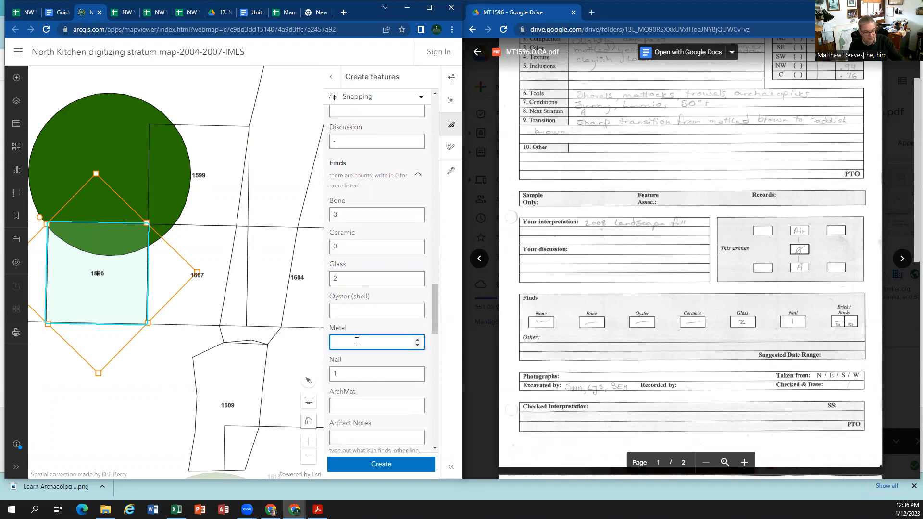
{"action": "type", "text": "0"}
{"action": "scroll", "coordinate": [357, 341], "scroll_direction": "down", "scroll_amount": 1}
{"action": "left_click", "coordinate": [344, 406]}
{"action": "type", "text": "0"}
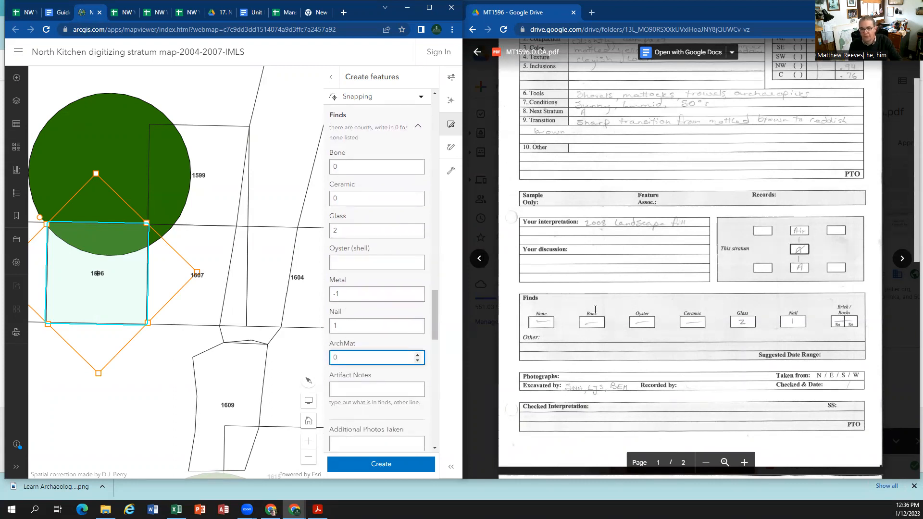
Step: Leave Artifact Notes and Additional Photos Taken blank, and enter the three excavators' initials from the card as the Excavator
{"action": "left_click", "coordinate": [549, 338]}
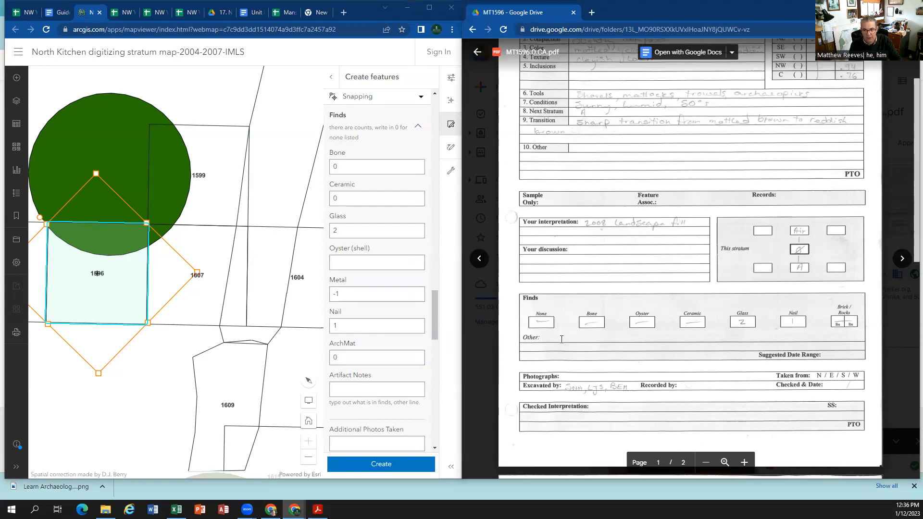
{"action": "left_click", "coordinate": [377, 389]}
{"action": "scroll", "coordinate": [366, 390], "scroll_direction": "down", "scroll_amount": 1}
{"action": "scroll", "coordinate": [365, 391], "scroll_direction": "down", "scroll_amount": 1}
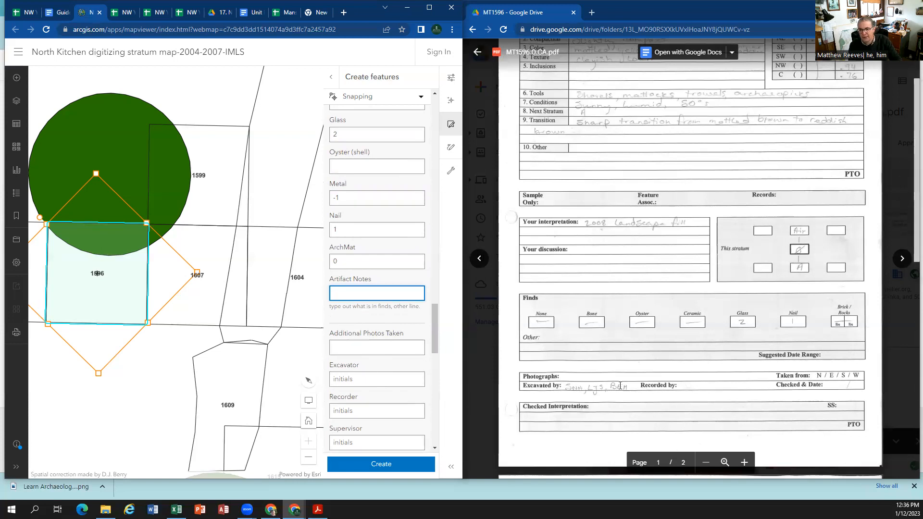
{"action": "left_click", "coordinate": [390, 349]}
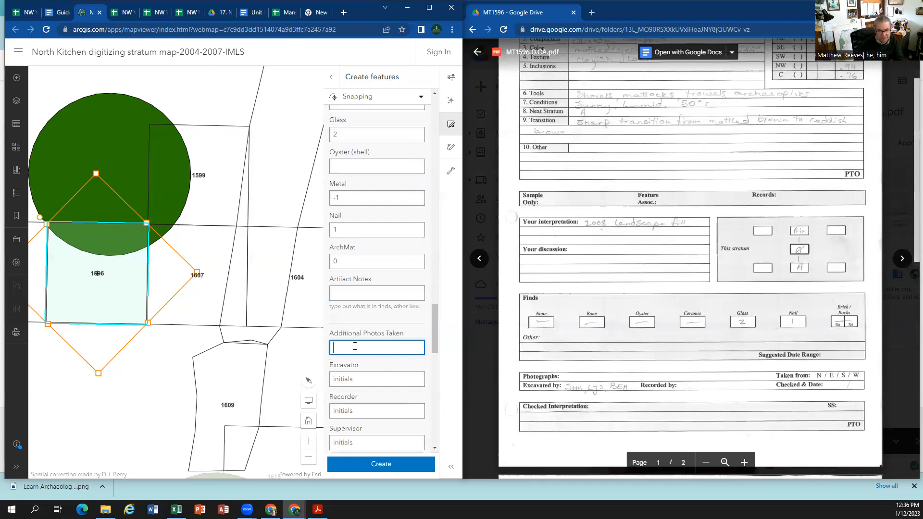
{"action": "left_click", "coordinate": [363, 379]}
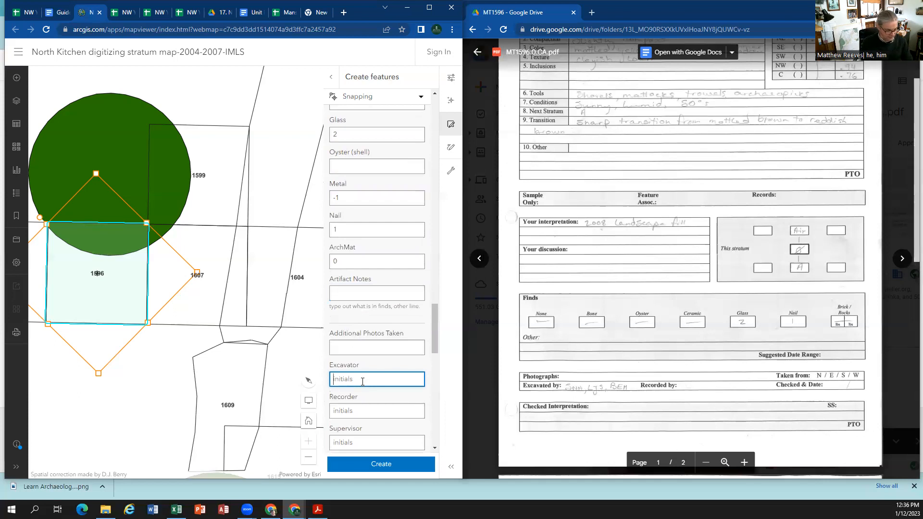
{"action": "type", "text": "SNH"}
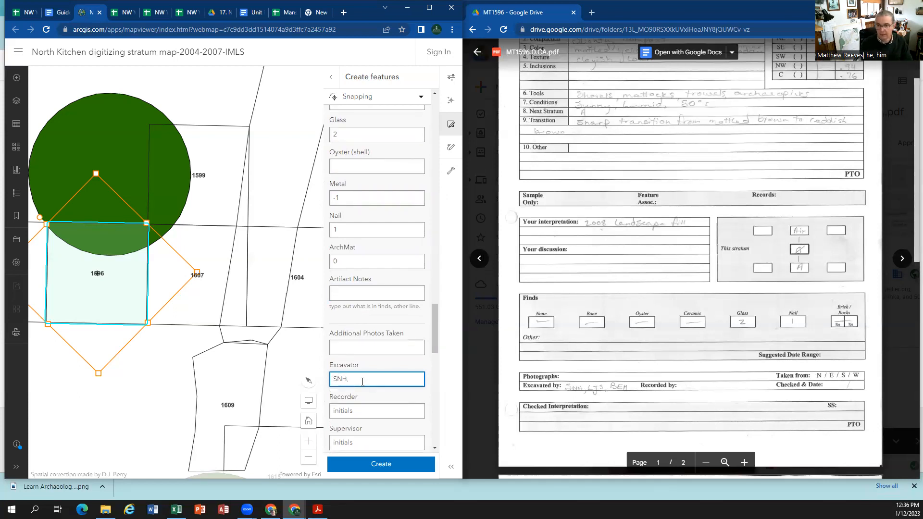
{"action": "type", "text": ", LJ"}
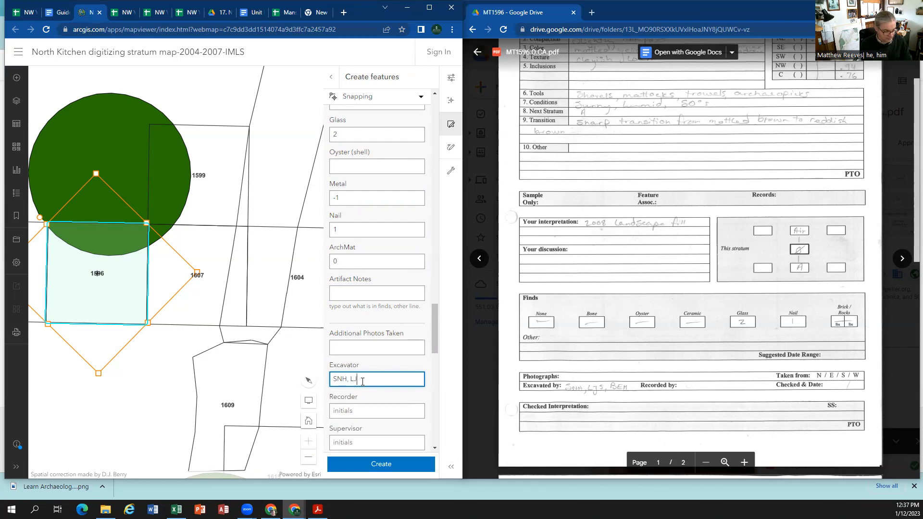
{"action": "type", "text": "S, BEM"}
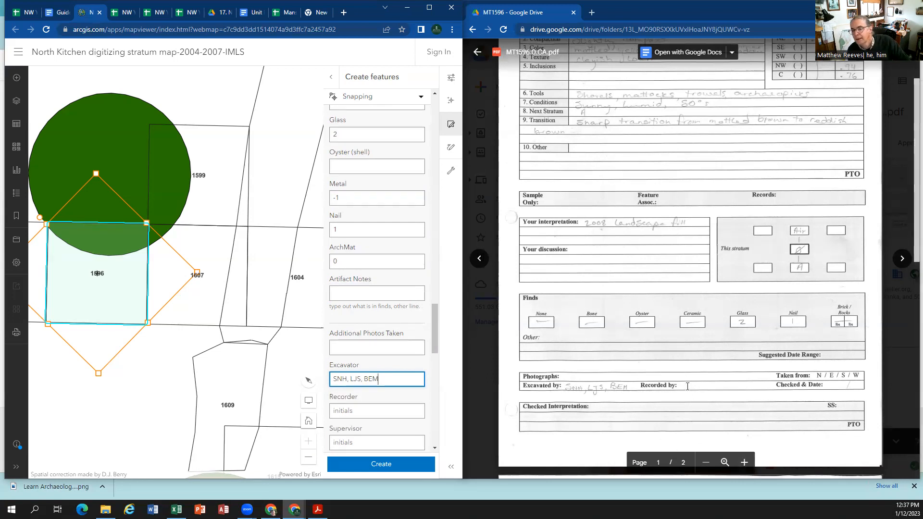
Step: Look up the recorder on the stratum A card, MT1596.A.CA.pdf, and enter those initials as the stratum's Recorder
{"action": "left_click", "coordinate": [374, 407]}
{"action": "scroll", "coordinate": [380, 365], "scroll_direction": "down", "scroll_amount": 2}
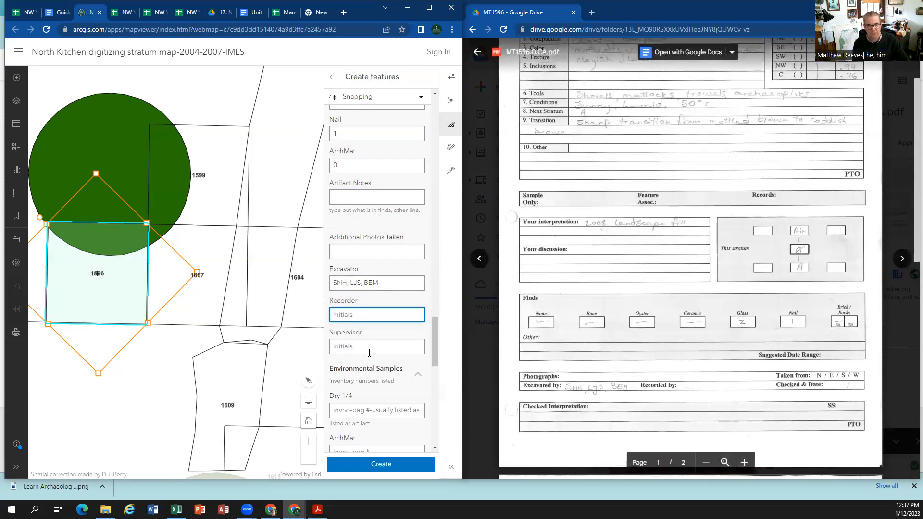
{"action": "left_click", "coordinate": [904, 259]}
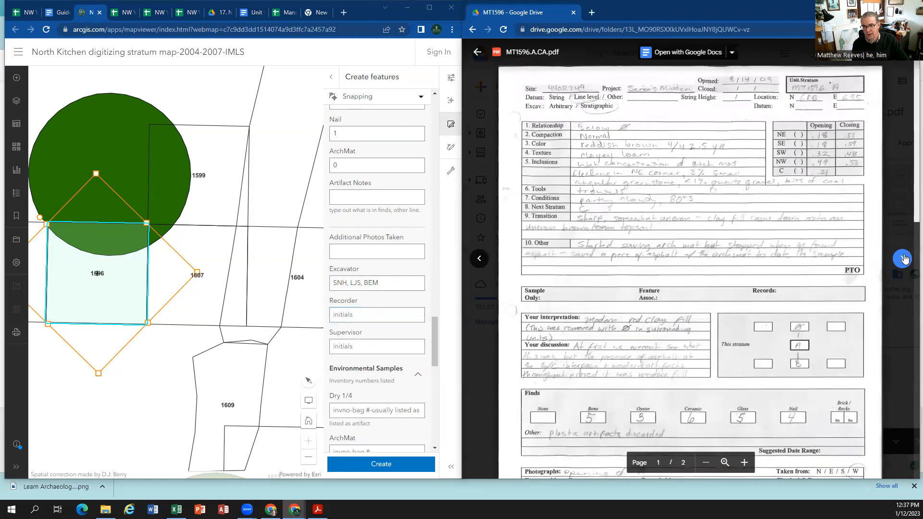
{"action": "left_click", "coordinate": [904, 259]}
{"action": "left_click", "coordinate": [480, 259]}
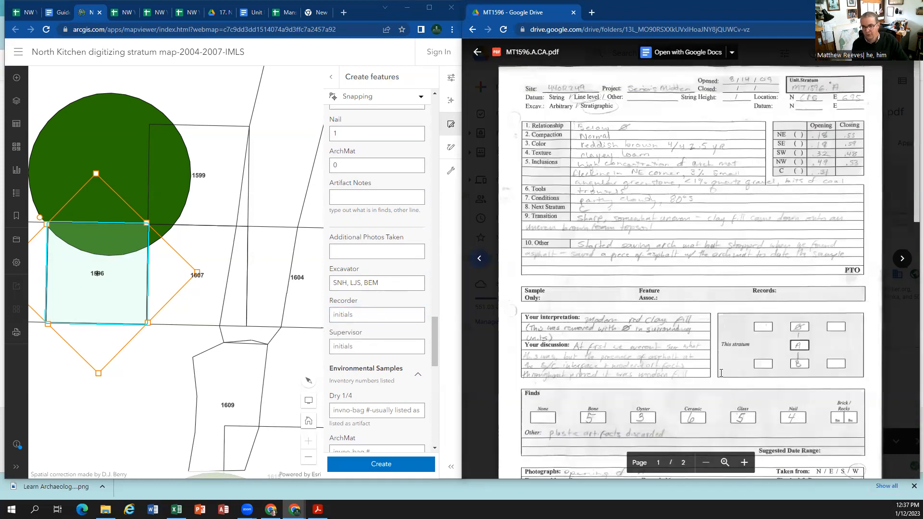
{"action": "scroll", "coordinate": [692, 394], "scroll_direction": "down", "scroll_amount": 5}
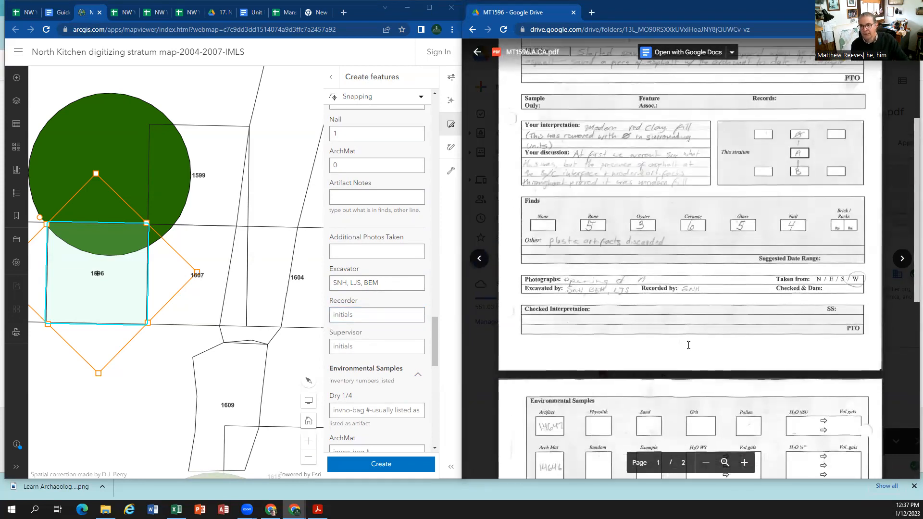
{"action": "left_click", "coordinate": [349, 315]}
{"action": "type", "text": "SNH"}
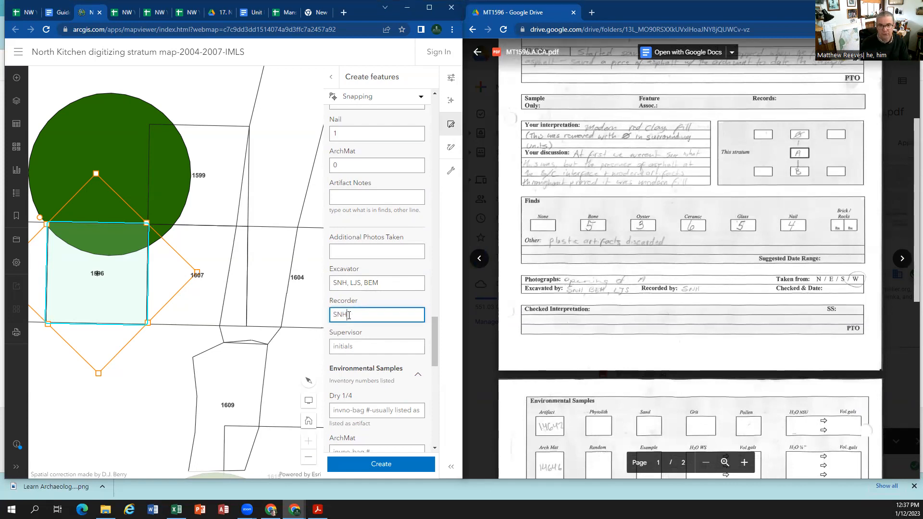
Step: Return to the landscape fill stratum's card and enter its artifact inventory number 14641 as the Dry 1/4 environmental sample
{"action": "scroll", "coordinate": [693, 240], "scroll_direction": "up", "scroll_amount": 5}
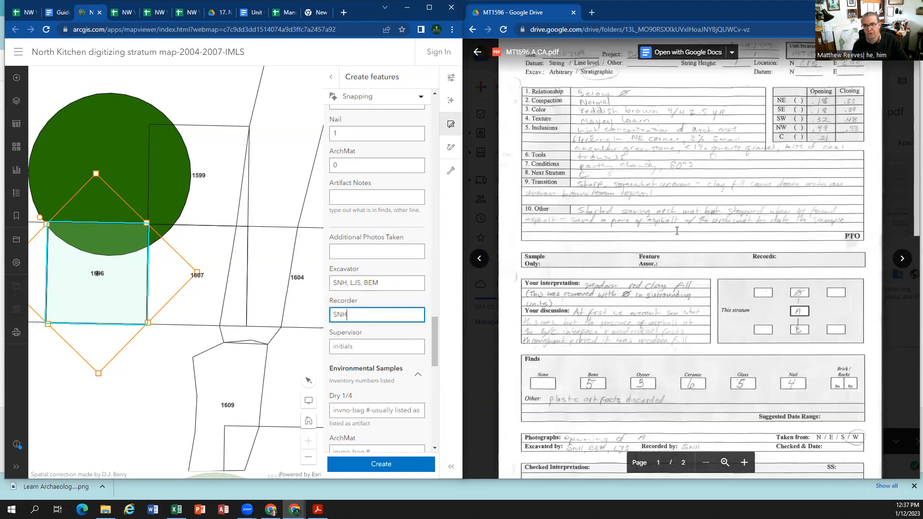
{"action": "left_click", "coordinate": [481, 263]}
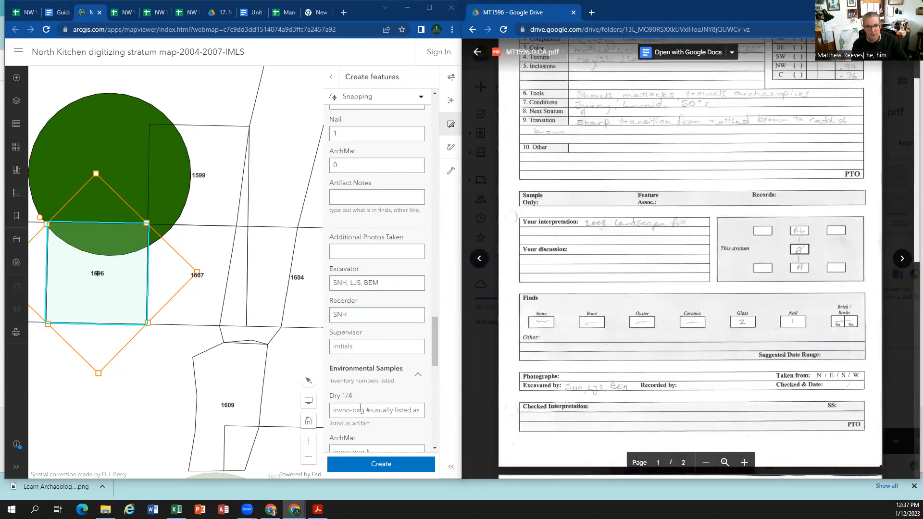
{"action": "scroll", "coordinate": [361, 411], "scroll_direction": "down", "scroll_amount": 1}
{"action": "scroll", "coordinate": [512, 371], "scroll_direction": "down", "scroll_amount": 5}
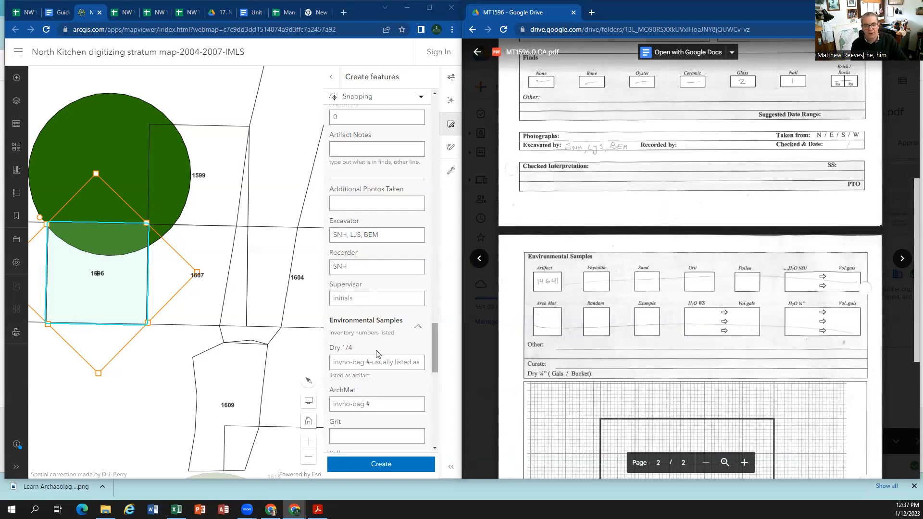
{"action": "left_click", "coordinate": [406, 363]}
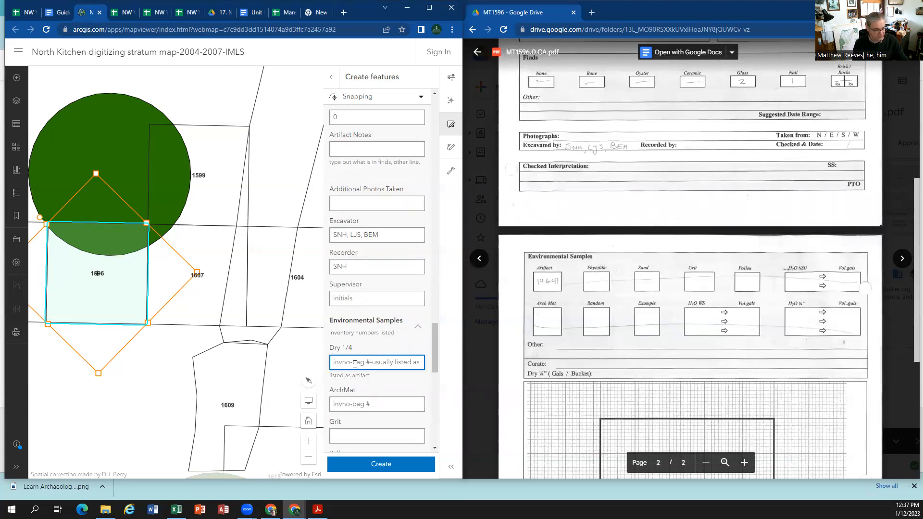
{"action": "type", "text": "14"}
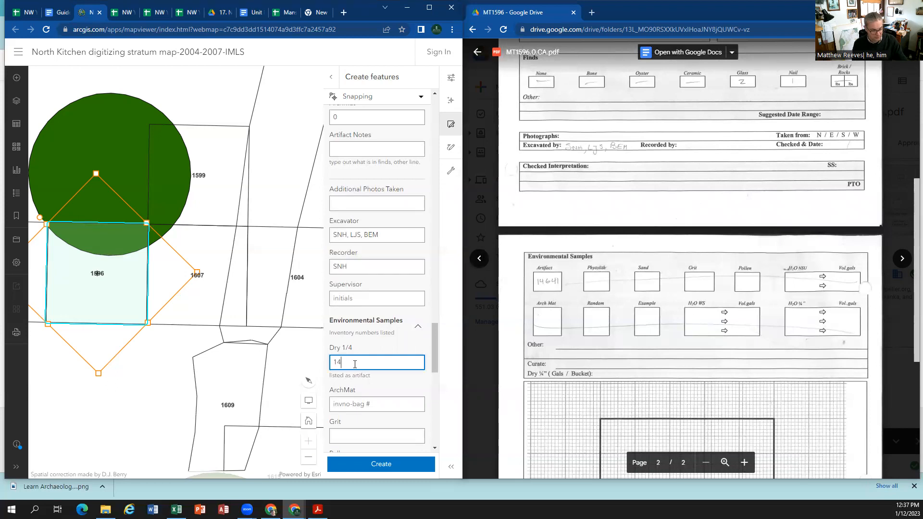
{"action": "type", "text": "641"}
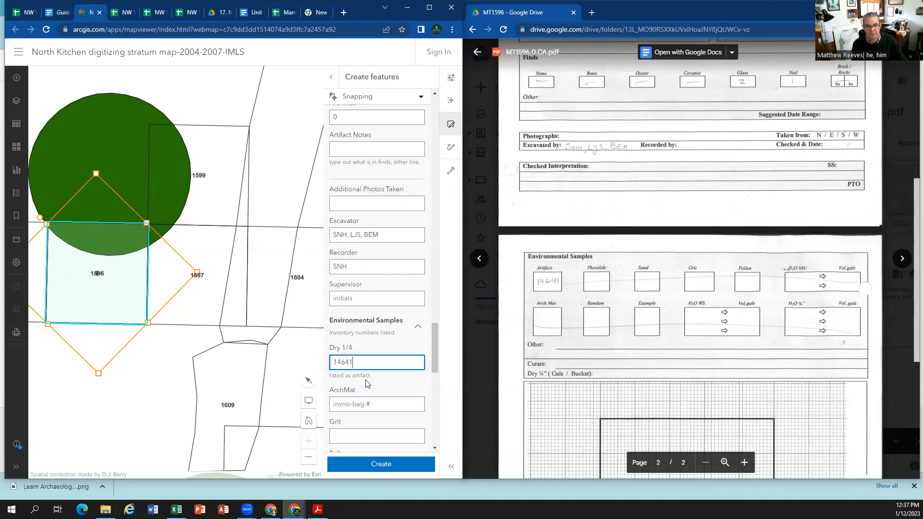
Step: Enter "none" for the ArchMat, Grit, Pollen, H2O-WS and Phytolith environmental samples
{"action": "left_click", "coordinate": [351, 404]}
{"action": "scroll", "coordinate": [351, 418], "scroll_direction": "down", "scroll_amount": 2}
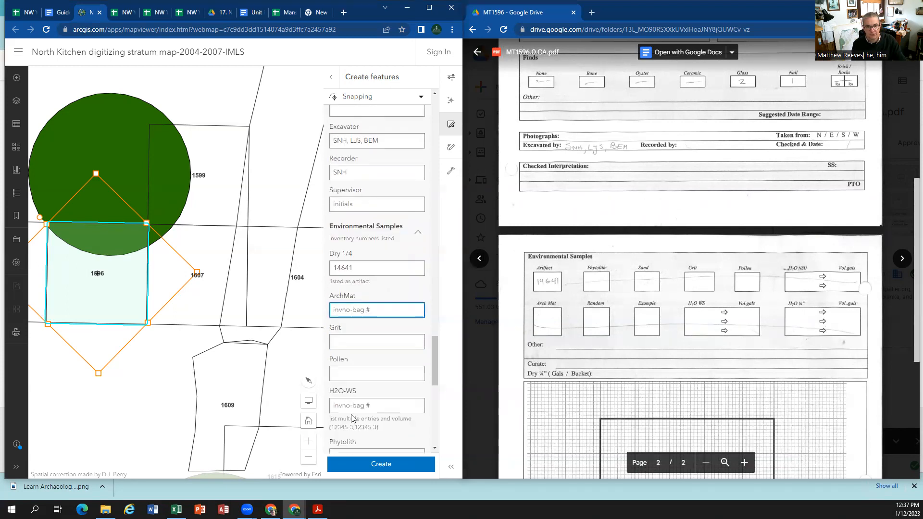
{"action": "left_click", "coordinate": [359, 344]}
{"action": "left_click", "coordinate": [360, 307]}
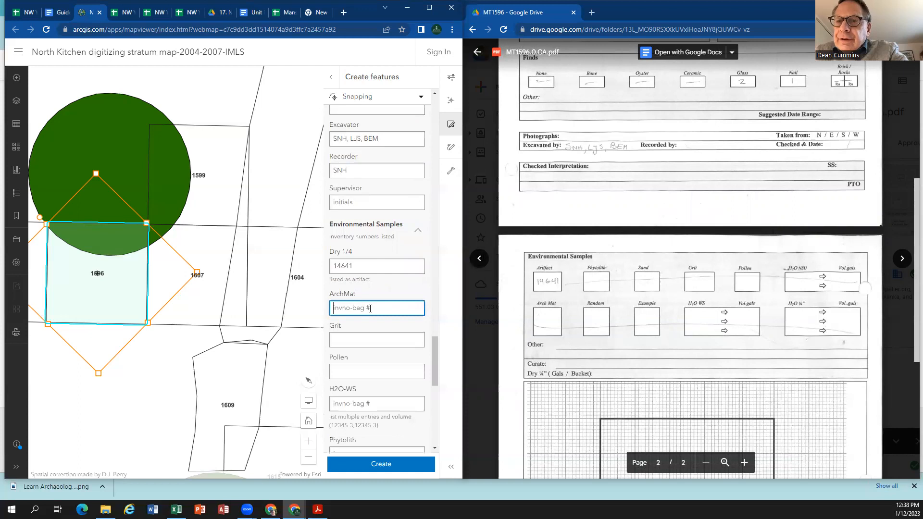
{"action": "type", "text": "none"}
{"action": "key", "text": "Tab"}
{"action": "type", "text": "none"}
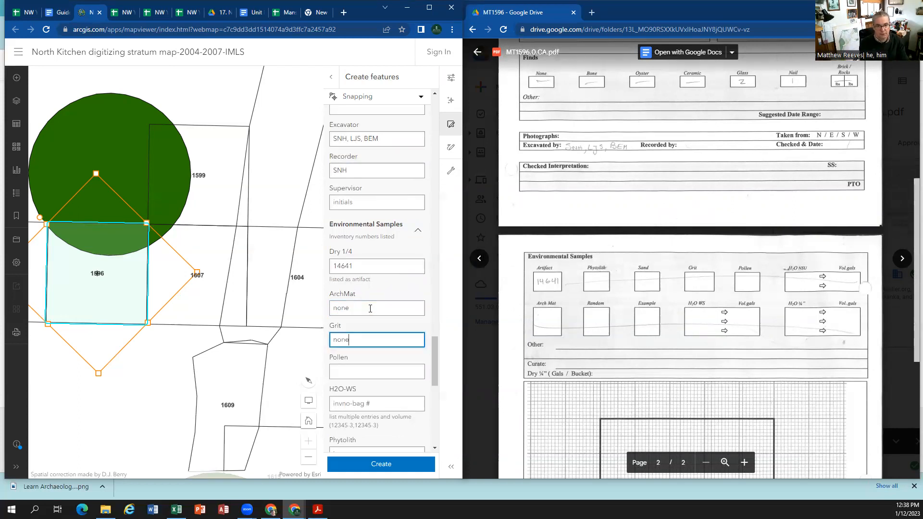
{"action": "key", "text": "Tab"}
{"action": "type", "text": "none"}
{"action": "key", "text": "Tab"}
{"action": "type", "text": "none"}
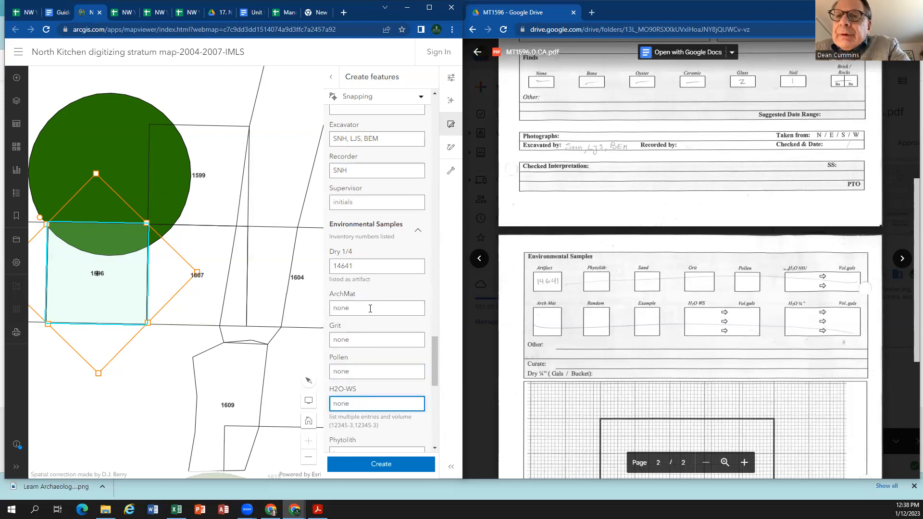
{"action": "key", "text": "Tab"}
{"action": "type", "text": "none"}
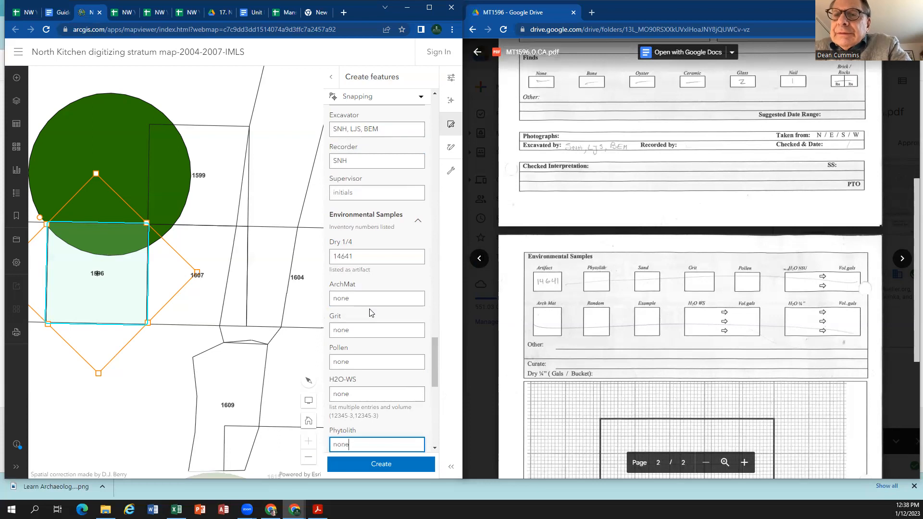
Step: Enter "none" for the Random, Example, H2O-NSU, H2O-1/4 and Sand environmental samples
{"action": "key", "text": "Tab"}
{"action": "type", "text": "n"}
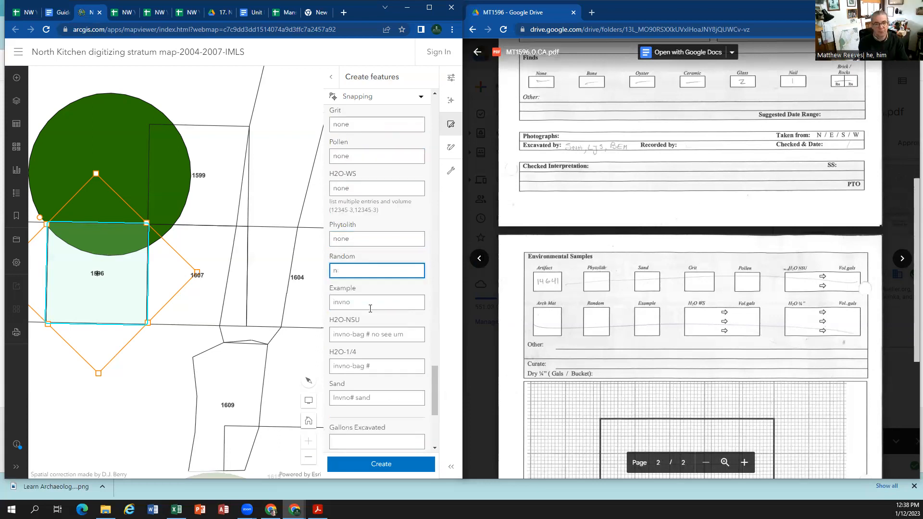
{"action": "type", "text": "one"}
{"action": "key", "text": "Tab"}
{"action": "type", "text": "none"}
{"action": "key", "text": "Tab"}
{"action": "type", "text": "none"}
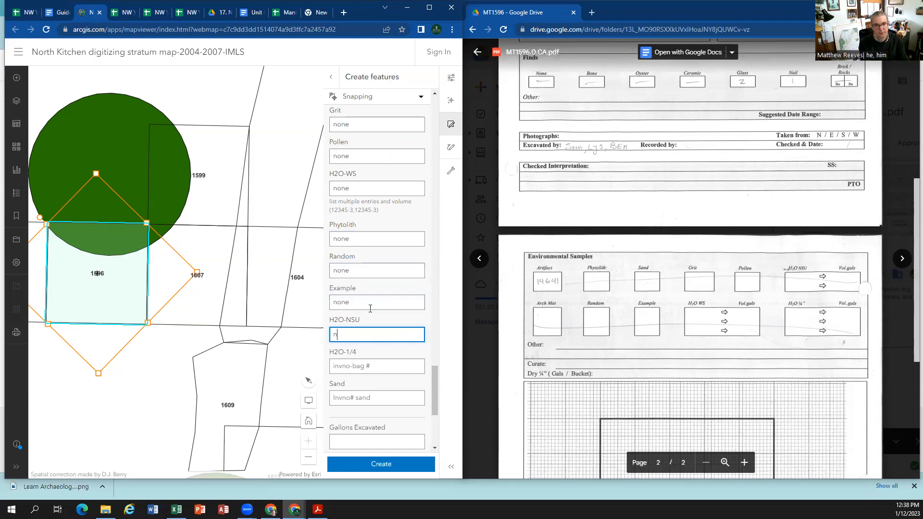
{"action": "key", "text": "Tab"}
{"action": "type", "text": "none"}
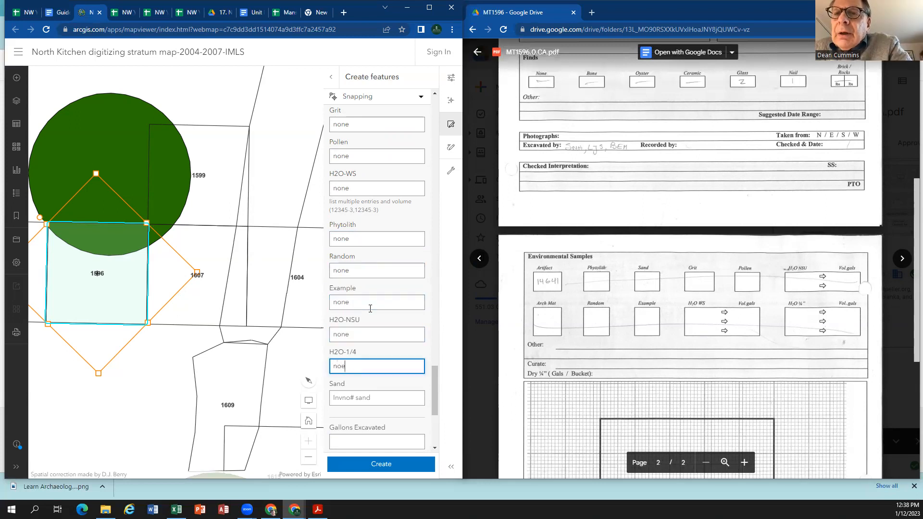
{"action": "key", "text": "Tab"}
{"action": "type", "text": "none"}
Step: Check both pages of the stratum's card and start its Notes with "Closing Date: 8/14/2009", leaving Gallons Excavated blank
{"action": "key", "text": "Tab"}
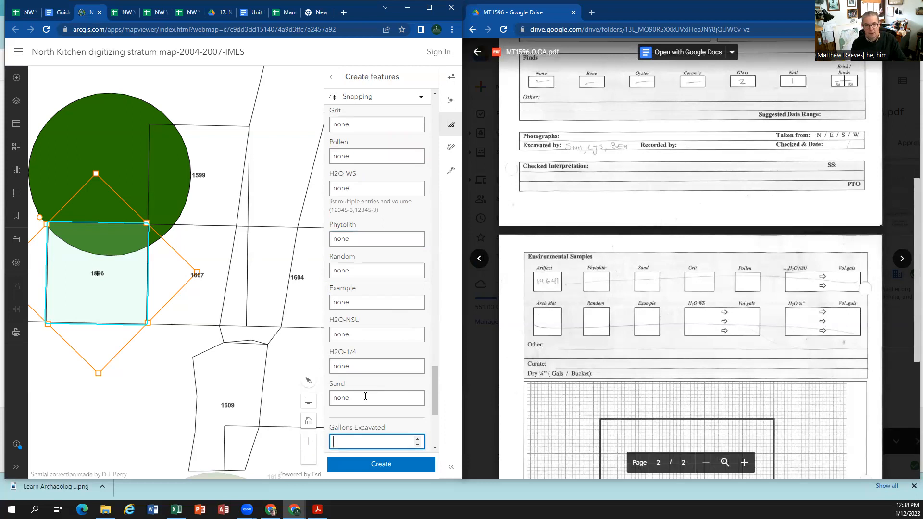
{"action": "scroll", "coordinate": [365, 397], "scroll_direction": "down", "scroll_amount": 2}
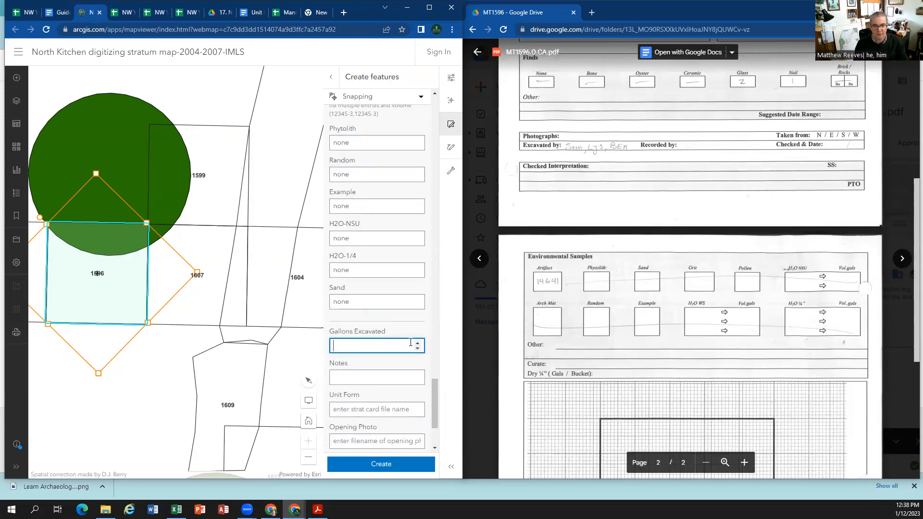
{"action": "scroll", "coordinate": [587, 361], "scroll_direction": "down", "scroll_amount": 1}
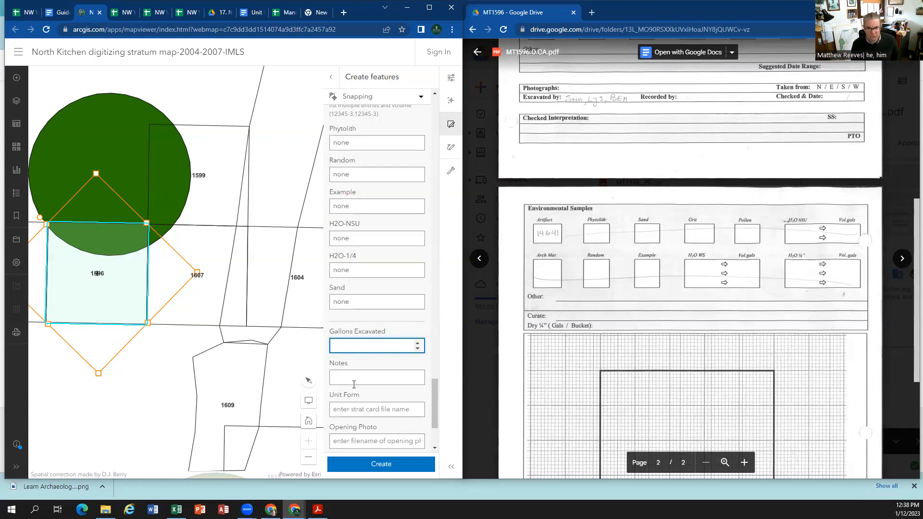
{"action": "scroll", "coordinate": [621, 292], "scroll_direction": "down", "scroll_amount": 5}
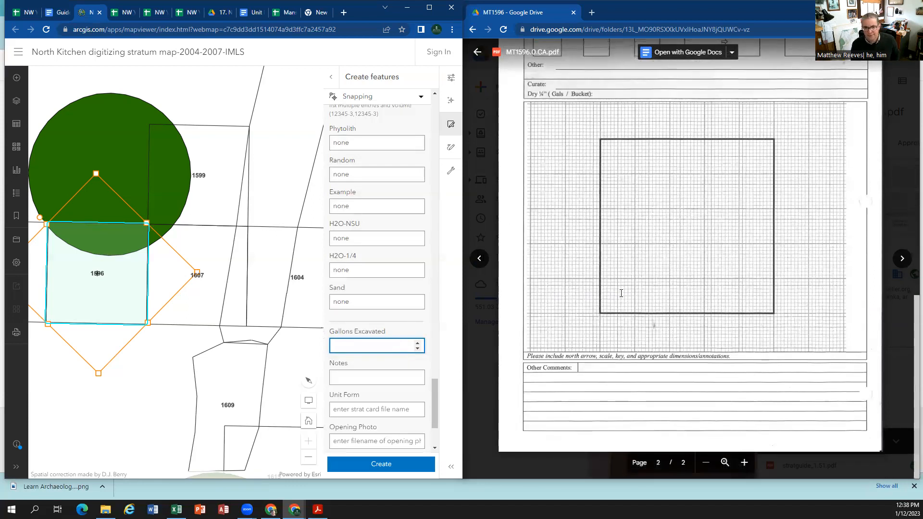
{"action": "left_click", "coordinate": [353, 379]}
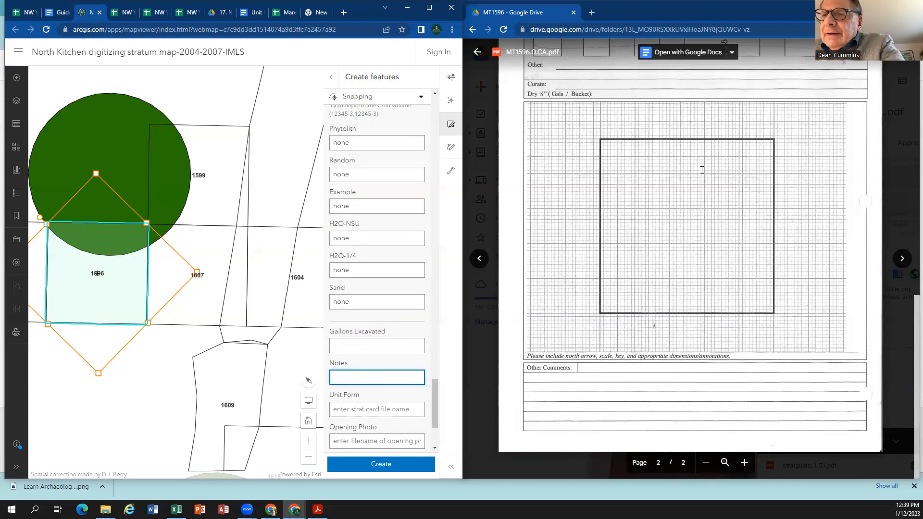
{"action": "scroll", "coordinate": [702, 173], "scroll_direction": "up", "scroll_amount": 10}
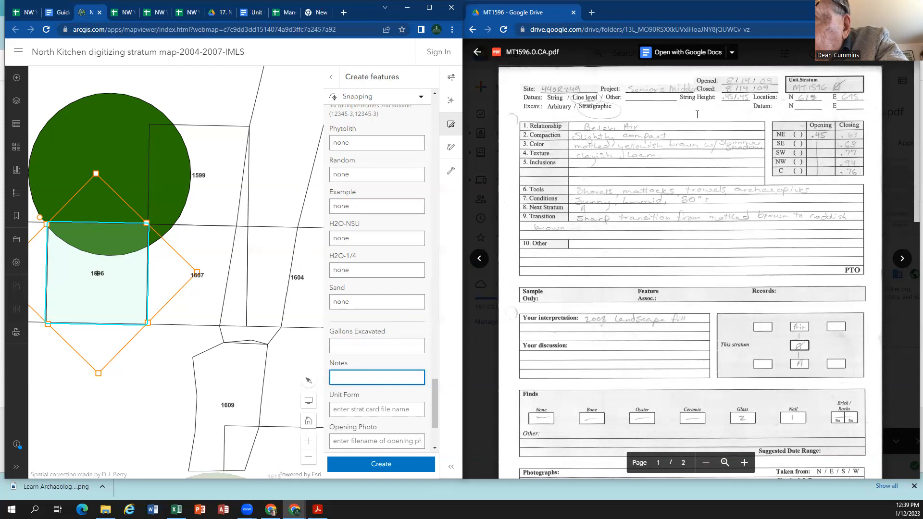
{"action": "left_click", "coordinate": [736, 100]}
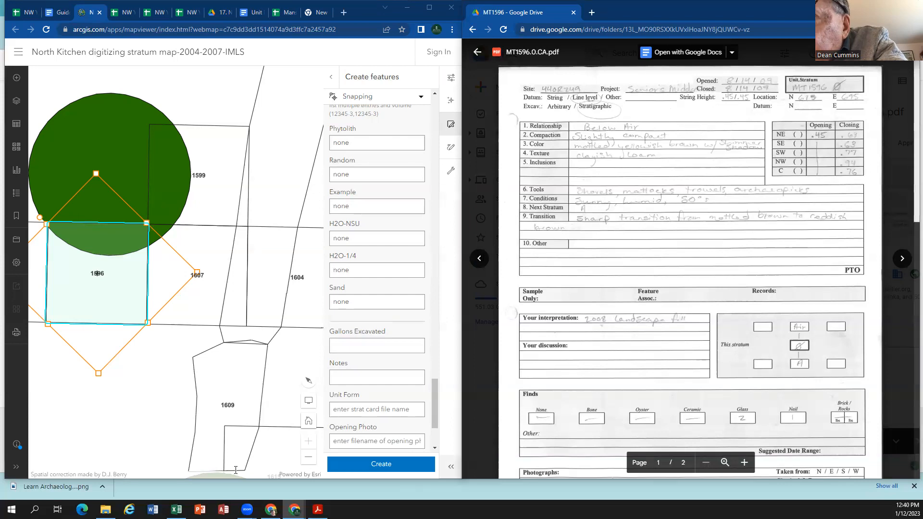
{"action": "left_click", "coordinate": [341, 378]}
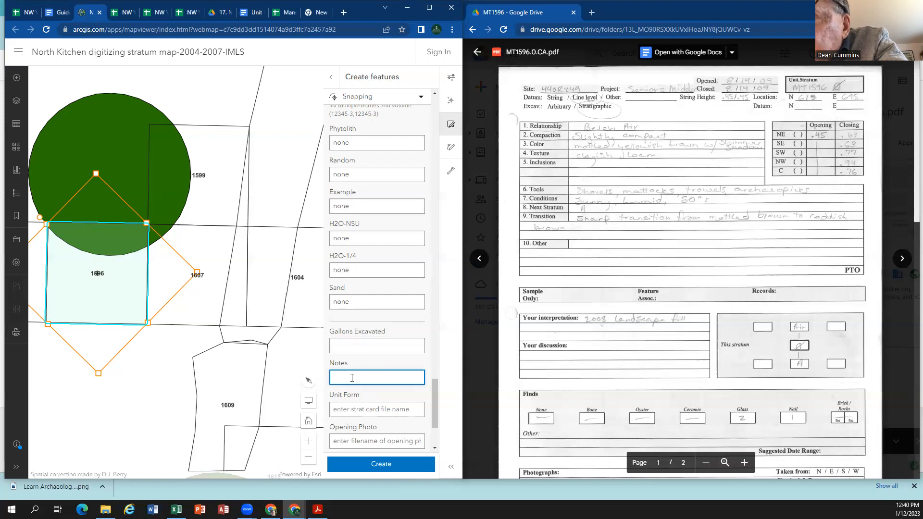
{"action": "type", "text": "Closing Date: "}
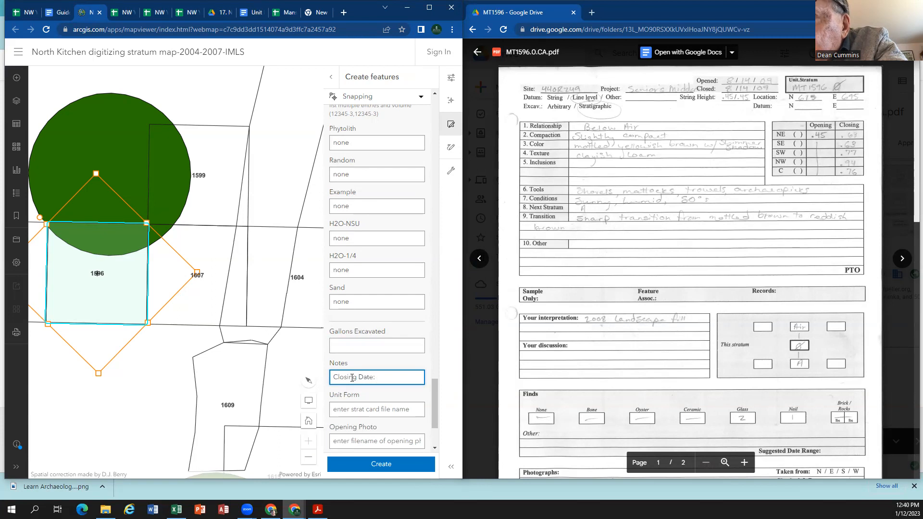
{"action": "type", "text": "8/14/2009"}
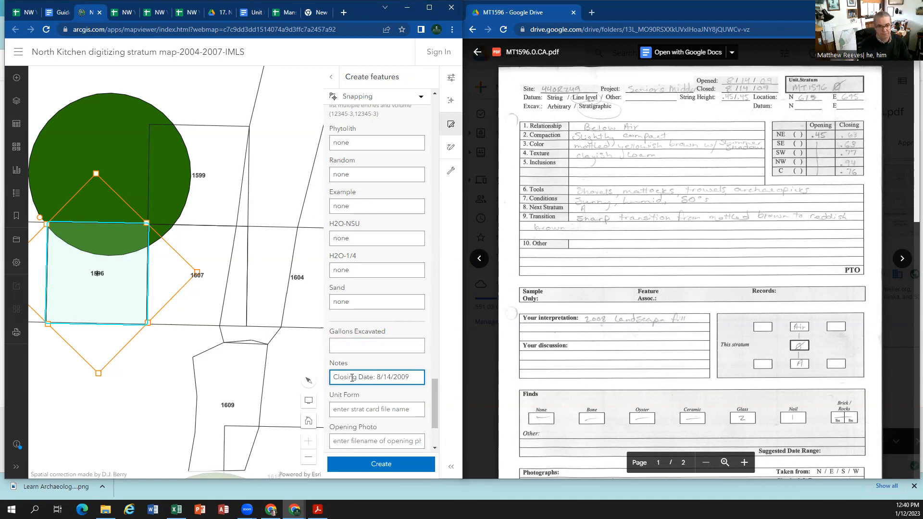
Step: Add the datum from the card to the Notes as ", Datum: Line Level;"
{"action": "type", "text": ", Datru"}
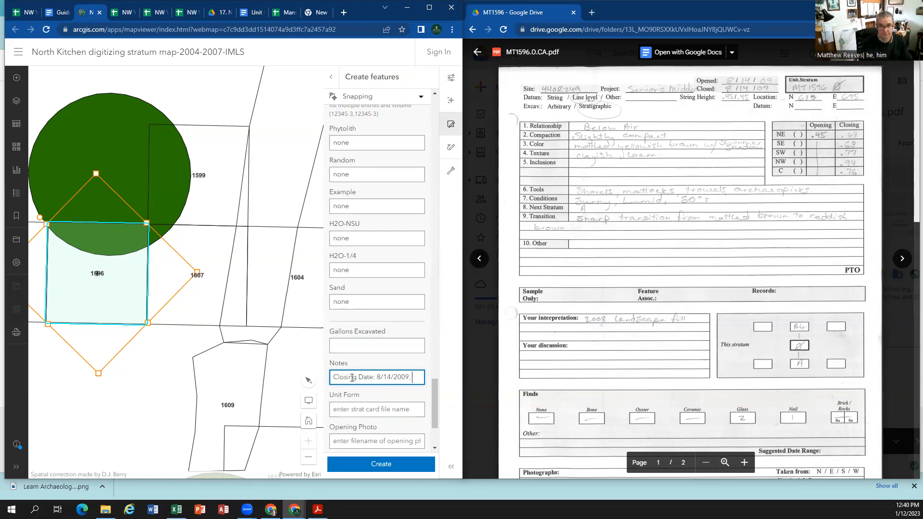
{"action": "key", "text": "BackSpace"}
{"action": "key", "text": "BackSpace"}
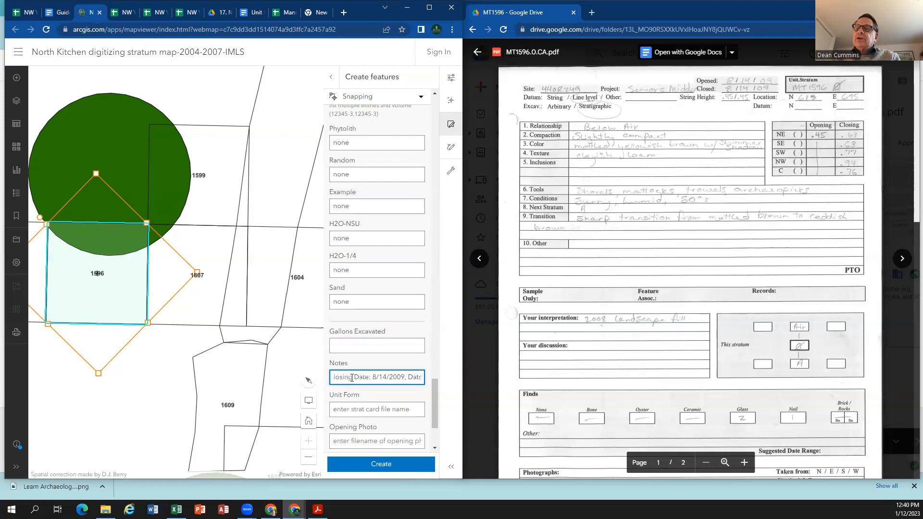
{"action": "type", "text": "um: Line Lev"}
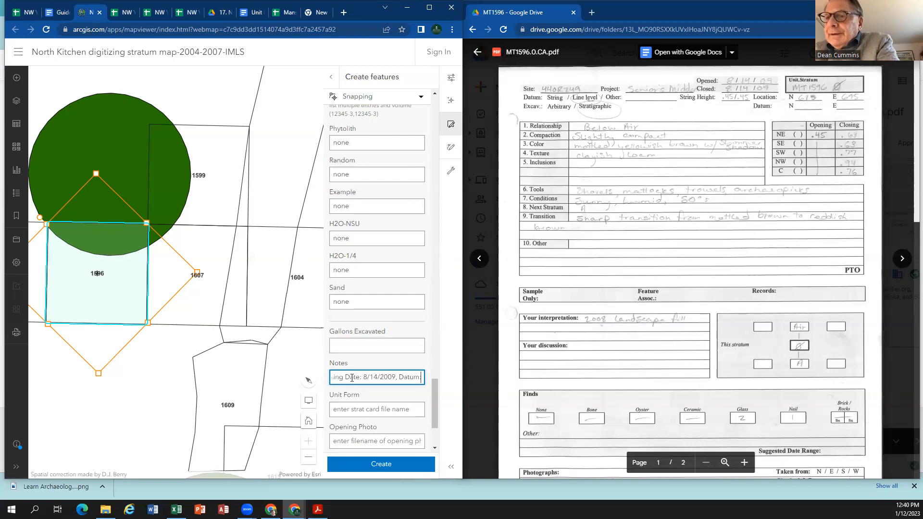
{"action": "type", "text": "el,"}
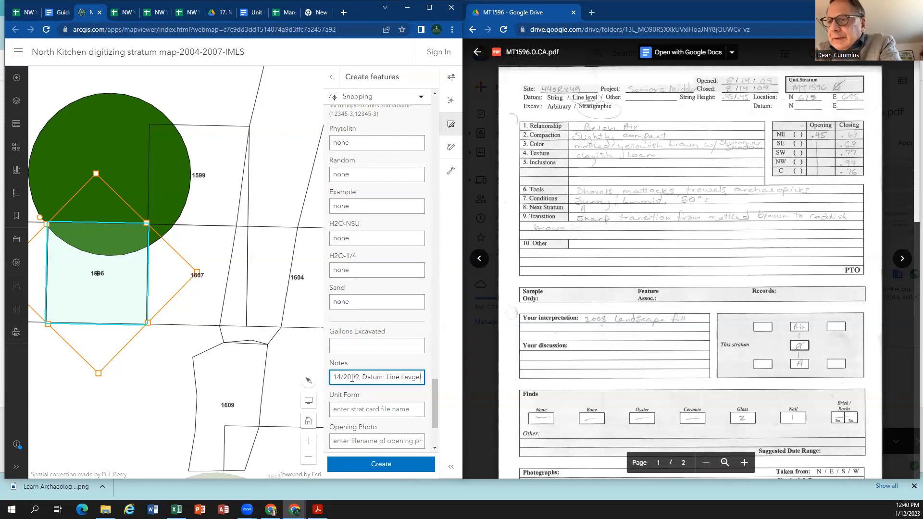
{"action": "key", "text": "BackSpace"}
{"action": "key", "text": "BackSpace"}
{"action": "type", "text": ";"}
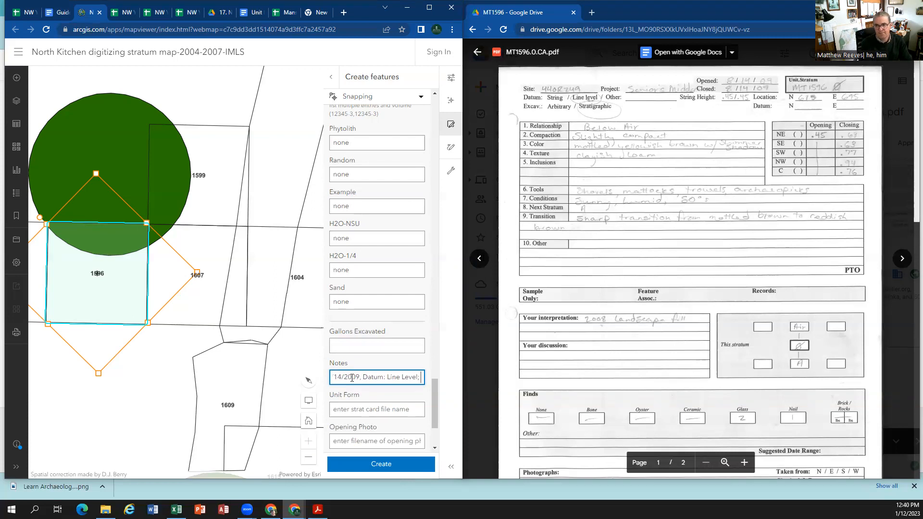
Step: Add "String height: 0.45/0.45" to the Notes, with a leading zero in both values
{"action": "type", "text": " String"}
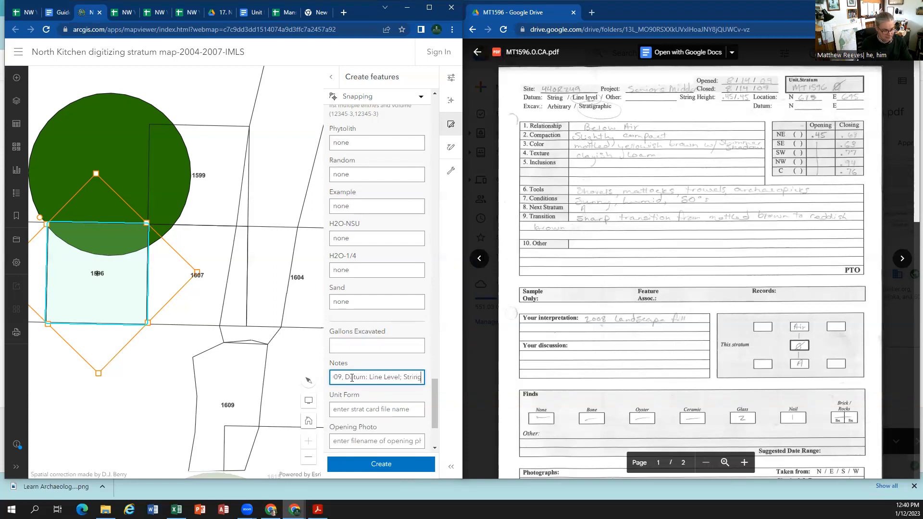
{"action": "type", "text": " height: "}
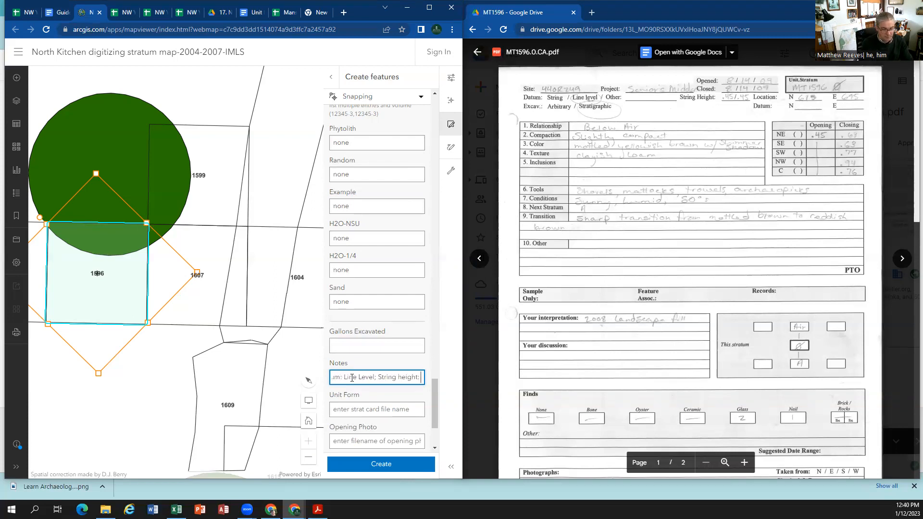
{"action": "type", "text": ".45/.45"}
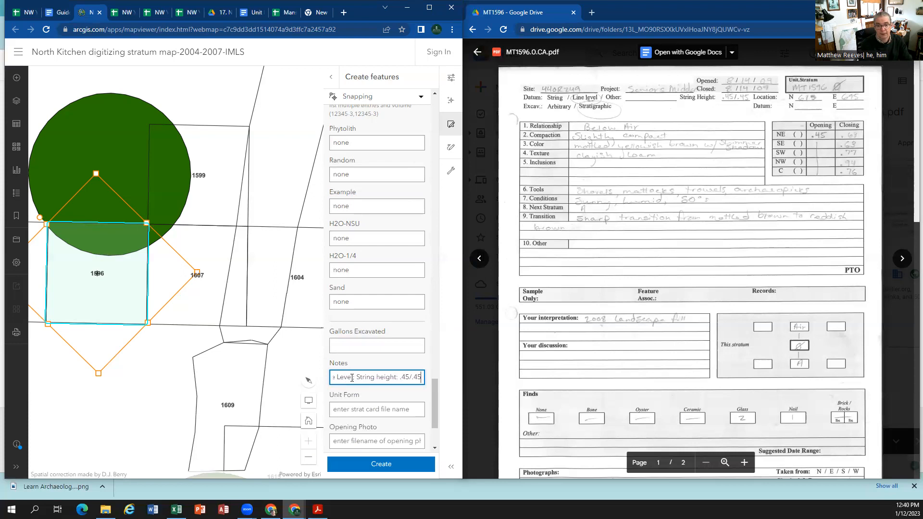
{"action": "key", "text": "Left"}
{"action": "key", "text": "Left"}
{"action": "key", "text": "Left"}
{"action": "type", "text": "0"}
{"action": "key", "text": "Left"}
{"action": "key", "text": "Left"}
{"action": "key", "text": "Left"}
{"action": "type", "text": "0"}
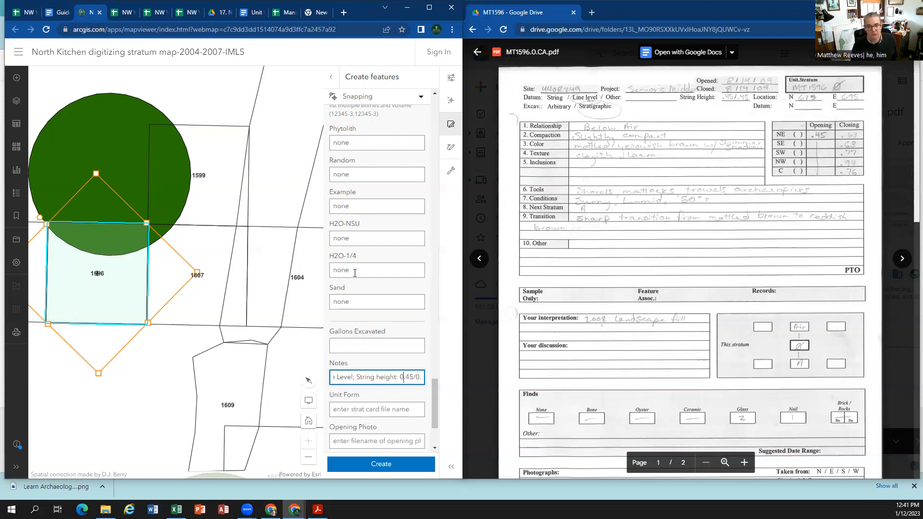
Step: Copy the strat card's file name, MT1596.0.CA.pdf, from Google Drive into the Unit Form field without renaming the file
{"action": "scroll", "coordinate": [364, 434], "scroll_direction": "down", "scroll_amount": 3}
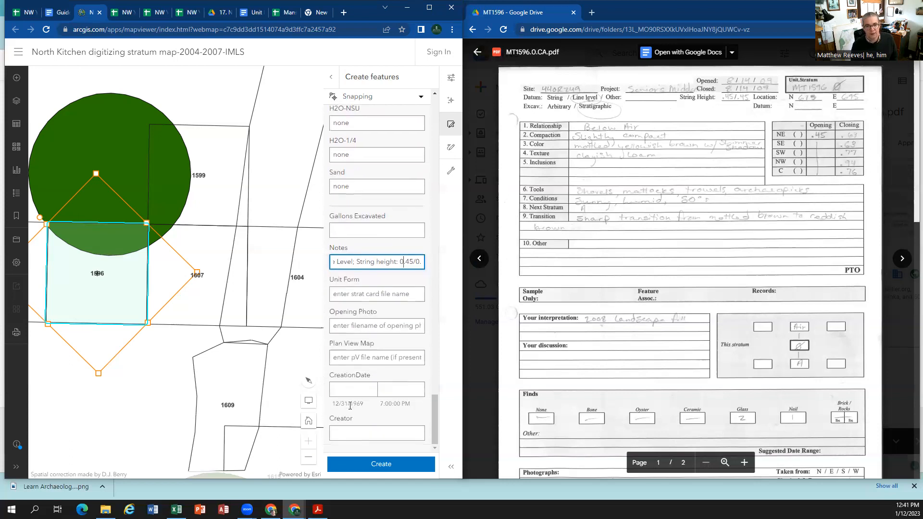
{"action": "left_click", "coordinate": [361, 294]}
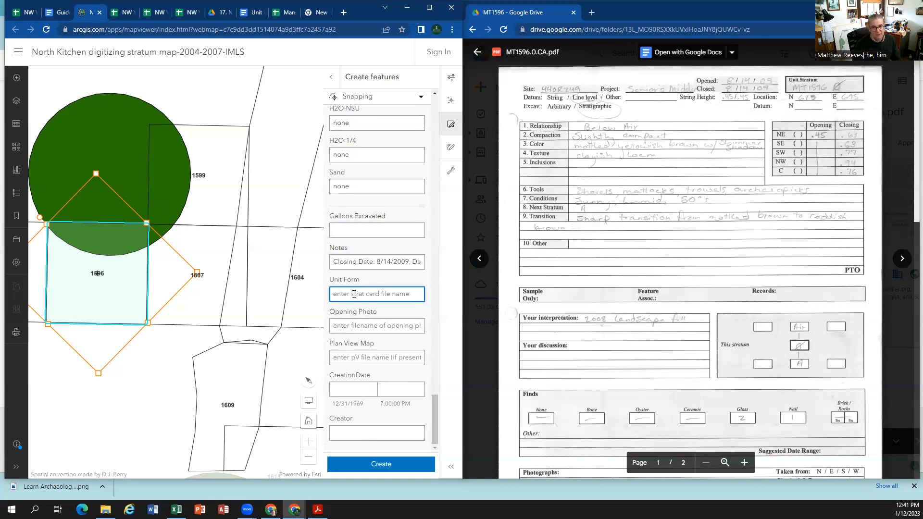
{"action": "left_click", "coordinate": [347, 327]}
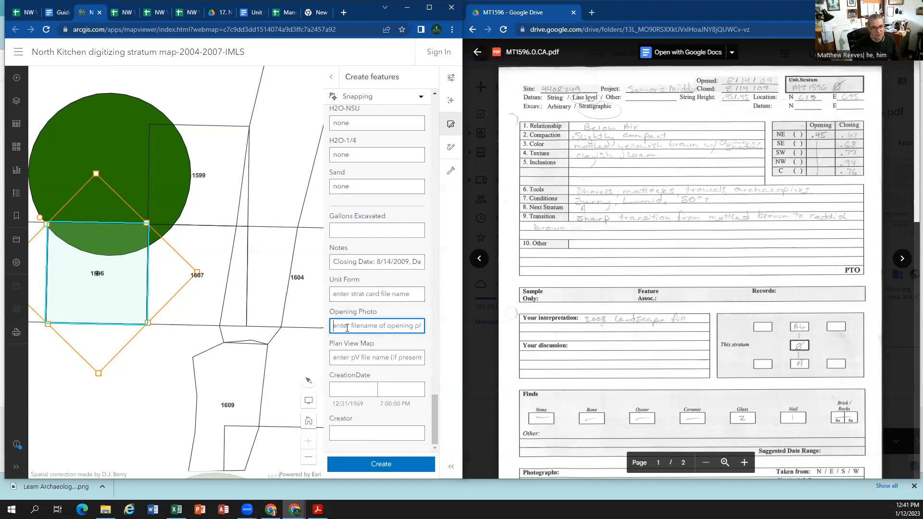
{"action": "left_click", "coordinate": [345, 361]}
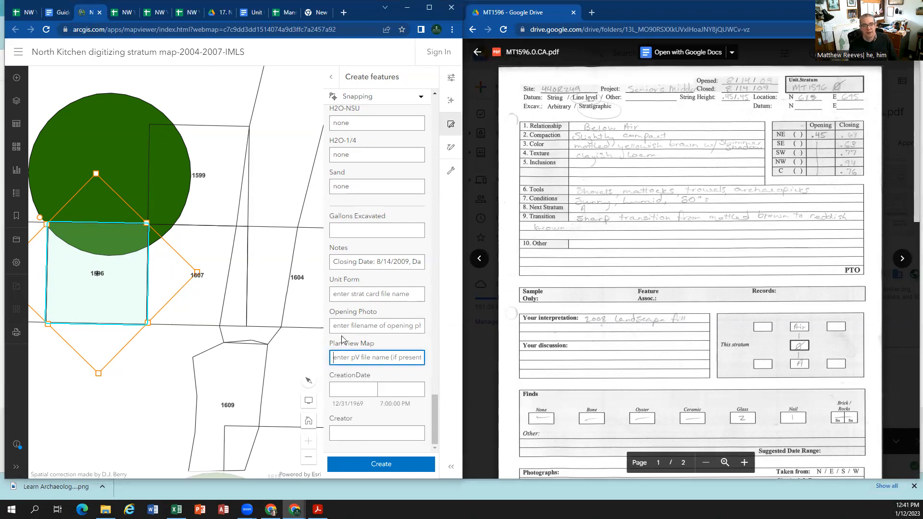
{"action": "left_click", "coordinate": [347, 292]}
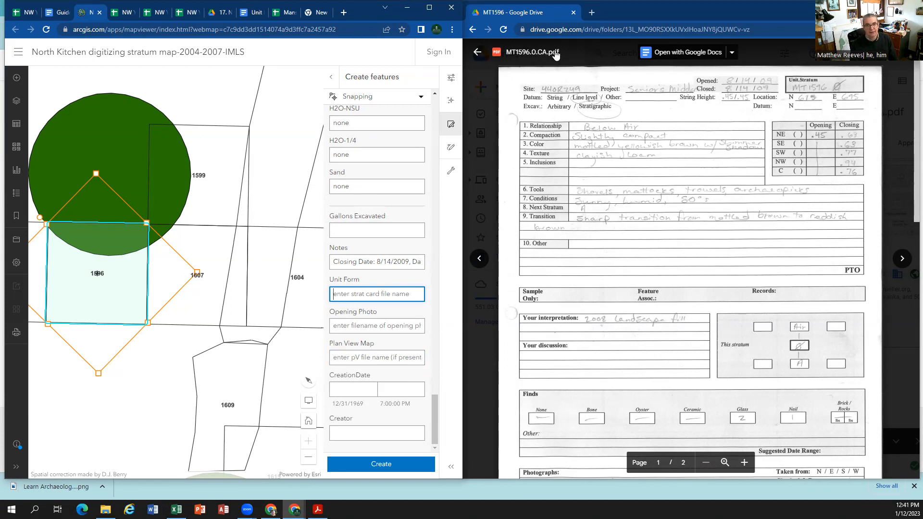
{"action": "left_click", "coordinate": [526, 51]}
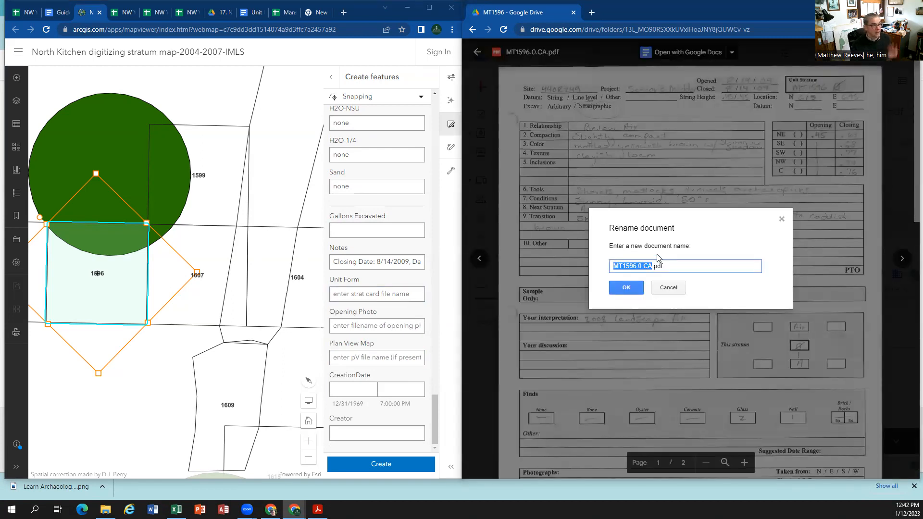
{"action": "left_click_drag", "start_coordinate": [681, 267], "coordinate": [586, 274]}
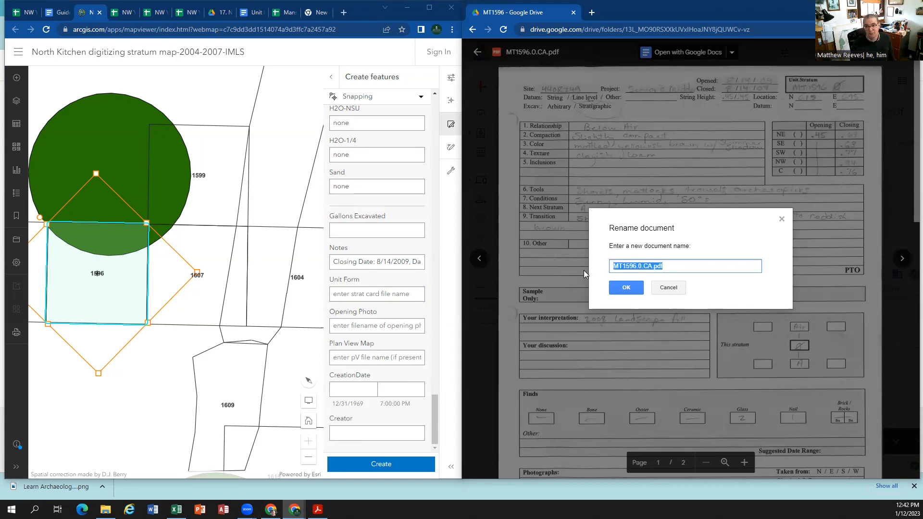
{"action": "right_click", "coordinate": [655, 266]}
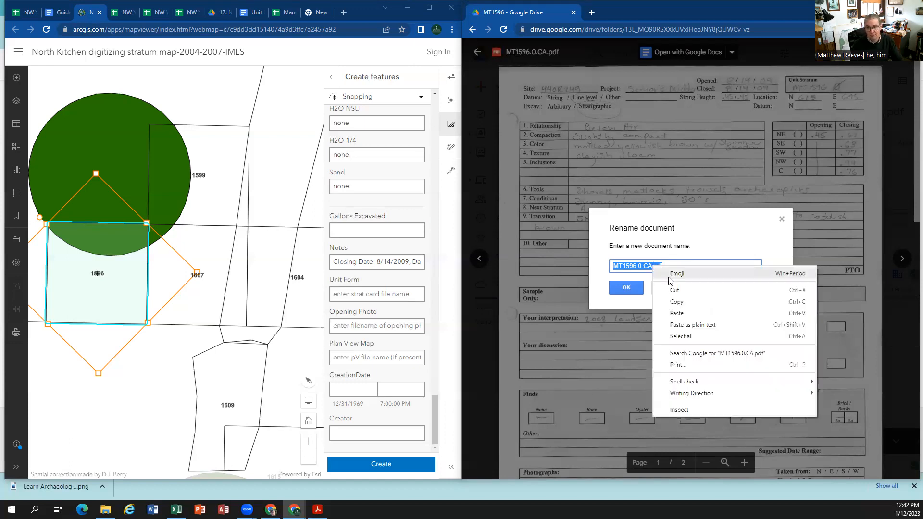
{"action": "left_click", "coordinate": [677, 300]}
{"action": "left_click", "coordinate": [353, 294]}
{"action": "key", "text": "ctrl+v"}
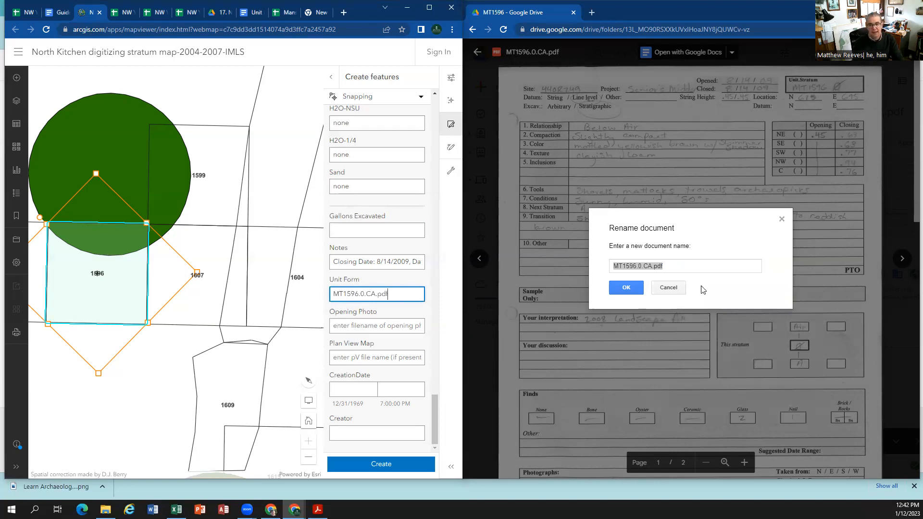
{"action": "left_click", "coordinate": [663, 267]}
{"action": "left_click", "coordinate": [639, 289]}
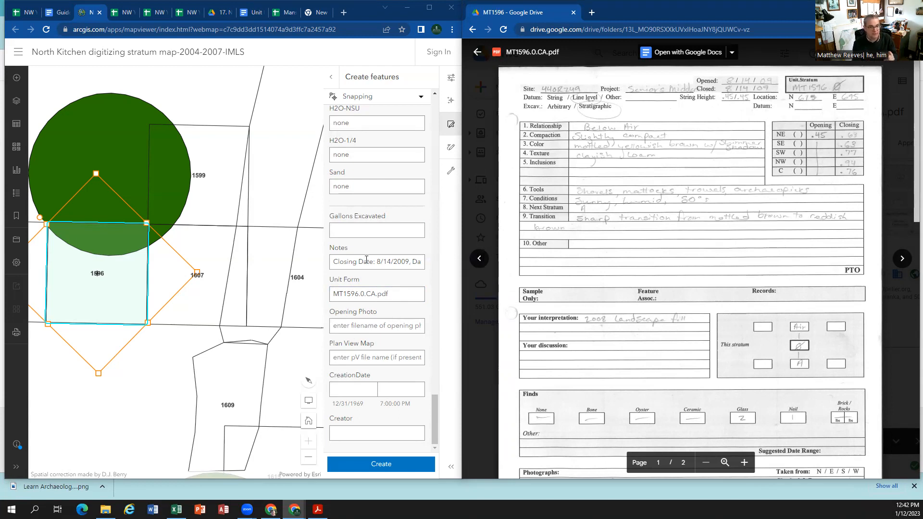
Step: Enter "none" as the stratum's Opening Photo file name
{"action": "left_click", "coordinate": [359, 328]}
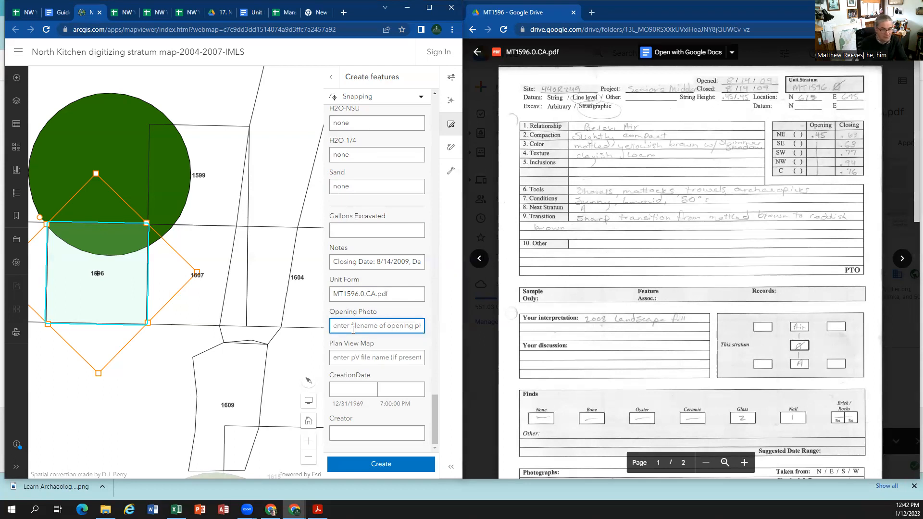
{"action": "type", "text": "none"}
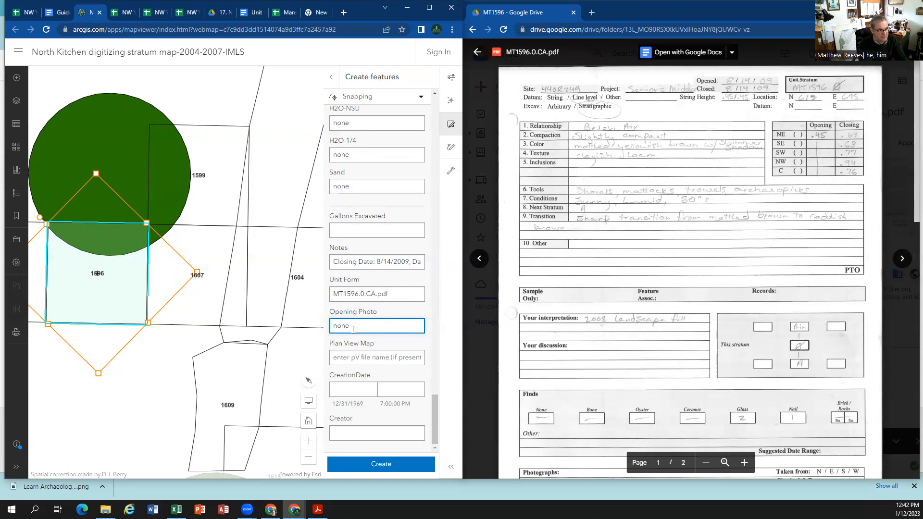
{"action": "key", "text": "BackSpace"}
{"action": "key", "text": "BackSpace"}
{"action": "key", "text": "BackSpace"}
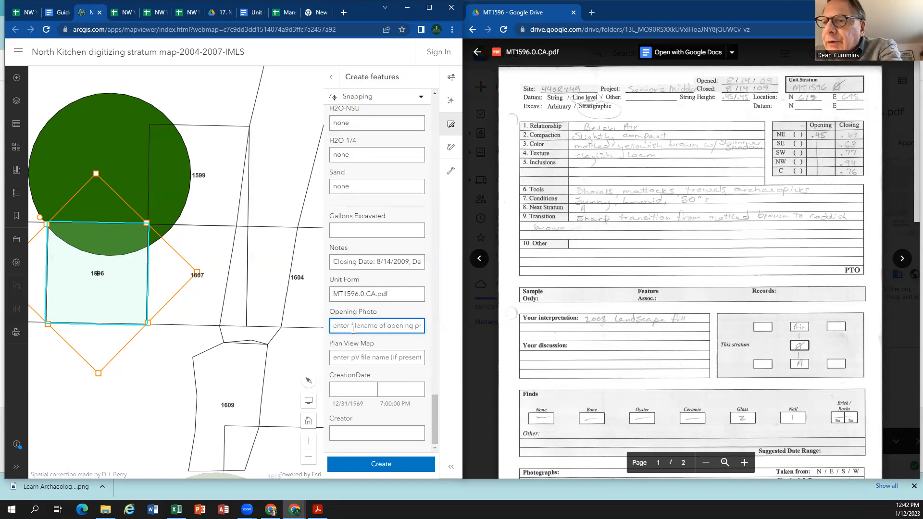
{"action": "type", "text": "missin"}
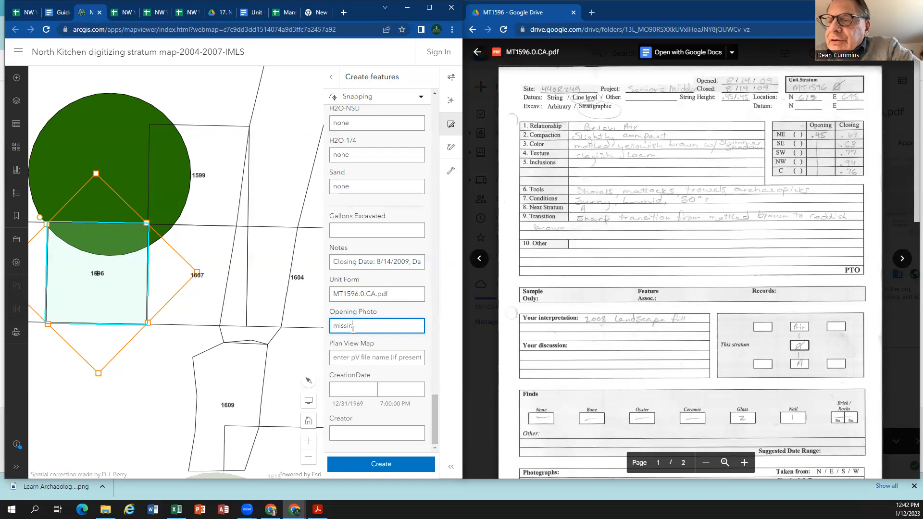
{"action": "key", "text": "BackSpace"}
{"action": "key", "text": "BackSpace"}
{"action": "key", "text": "BackSpace"}
{"action": "key", "text": "BackSpace"}
{"action": "key", "text": "BackSpace"}
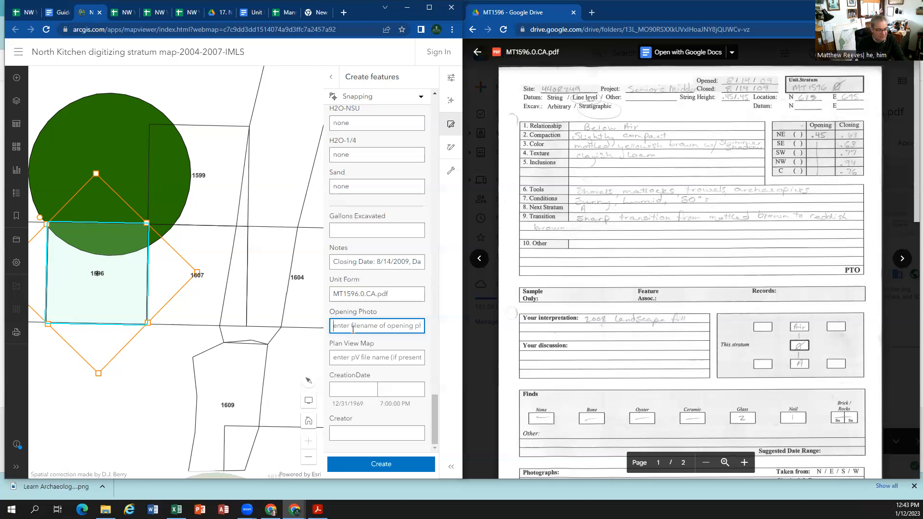
{"action": "type", "text": "none"}
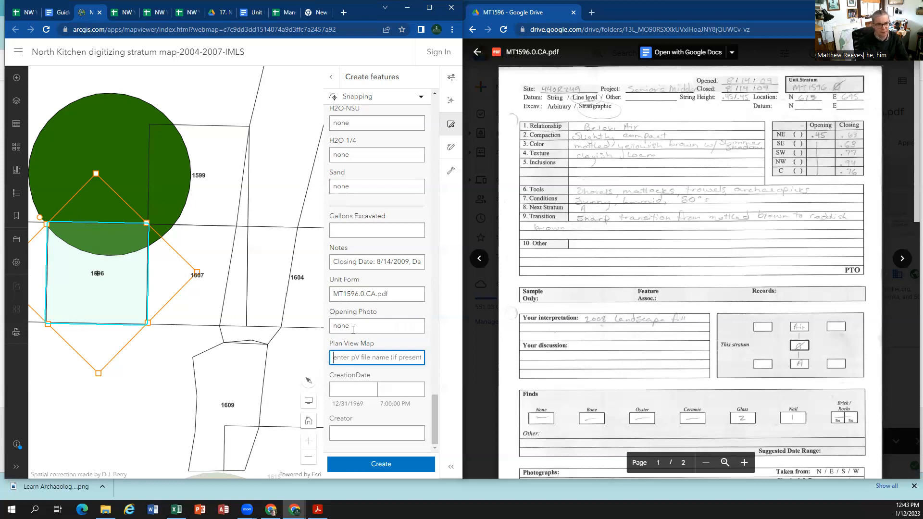
Step: Complete the form with "none" as Plan View Map, creation date 01/12/2023 with the current time and the creator's initials, and create the stratum feature
{"action": "type", "text": "no"}
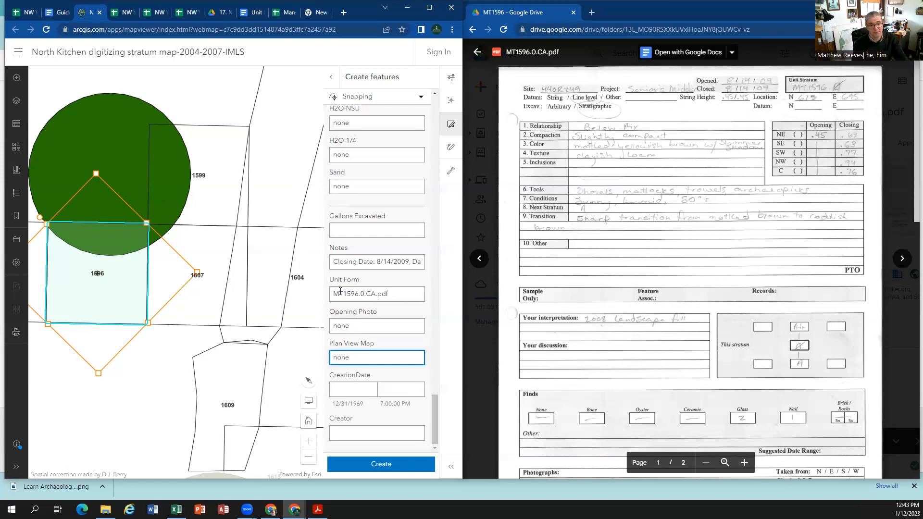
{"action": "left_click", "coordinate": [359, 387]}
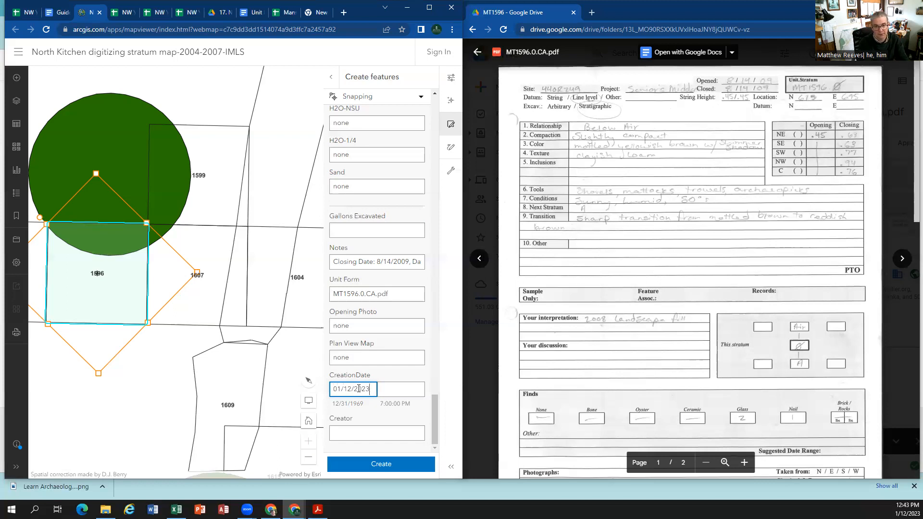
{"action": "key", "text": "Tab"}
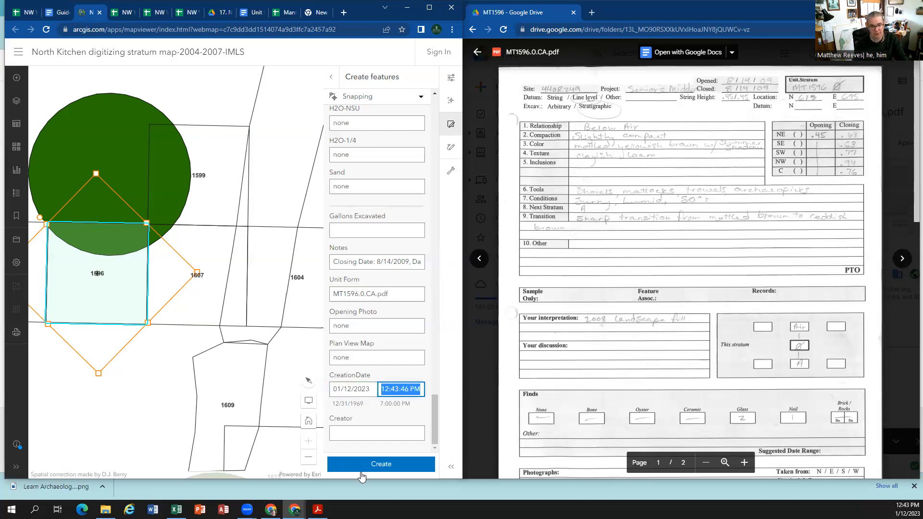
{"action": "left_click", "coordinate": [350, 429]}
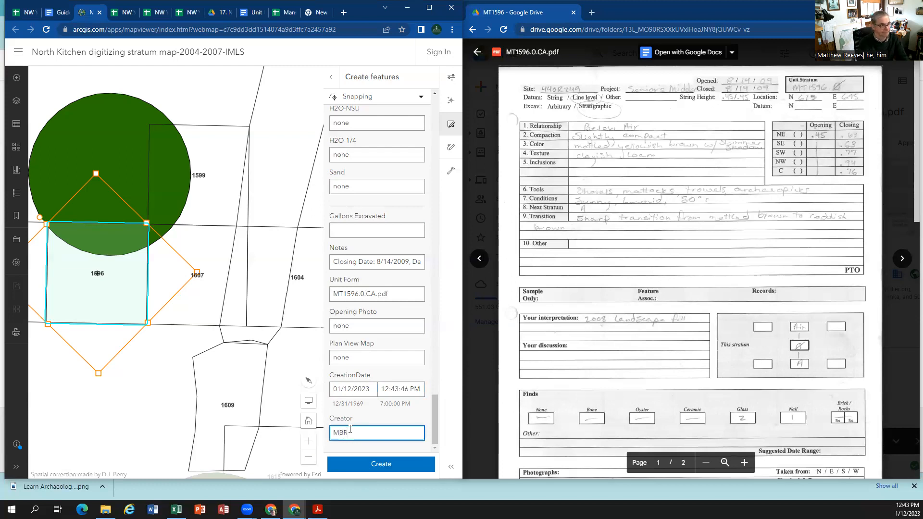
{"action": "left_click", "coordinate": [373, 465]}
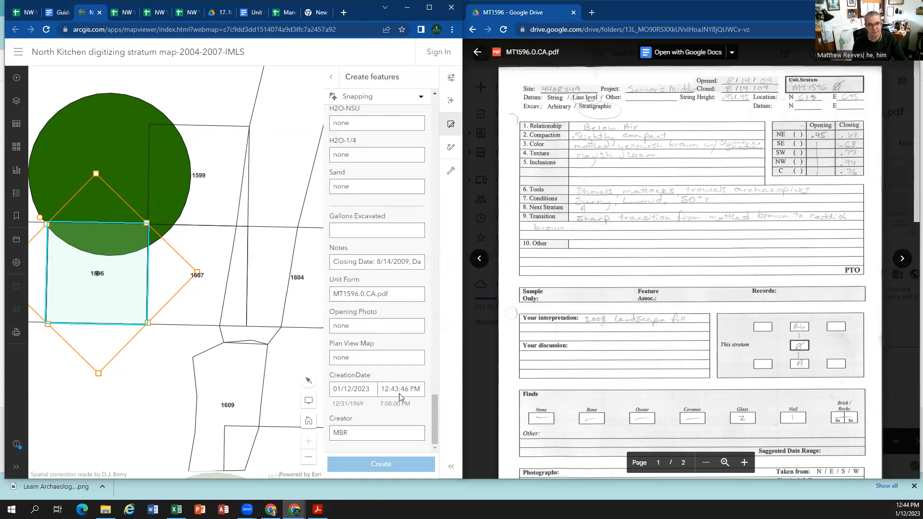
Step: Leave drawing mode and pick the OR249_stratum_form_bunker template under OR249_stratum_form_bunker-sheets-2007 for another stratum
{"action": "scroll", "coordinate": [398, 325], "scroll_direction": "up", "scroll_amount": 15}
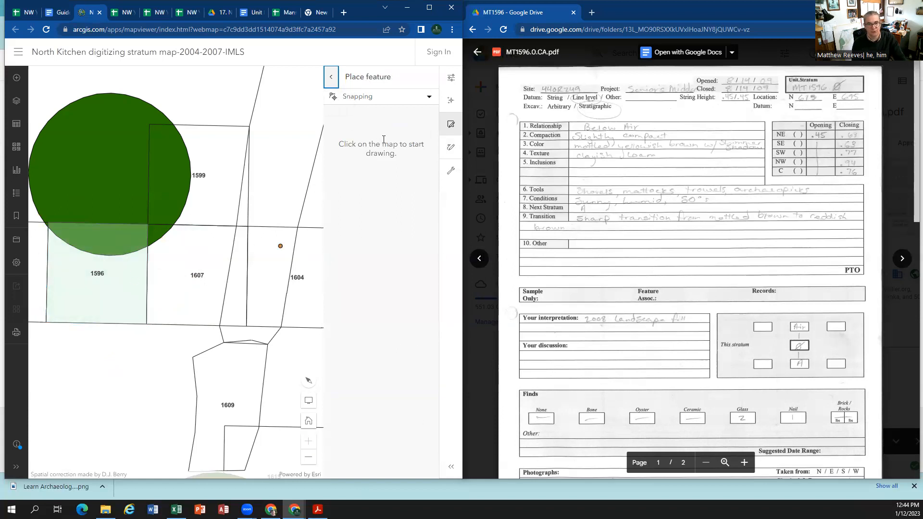
{"action": "left_click", "coordinate": [451, 126]}
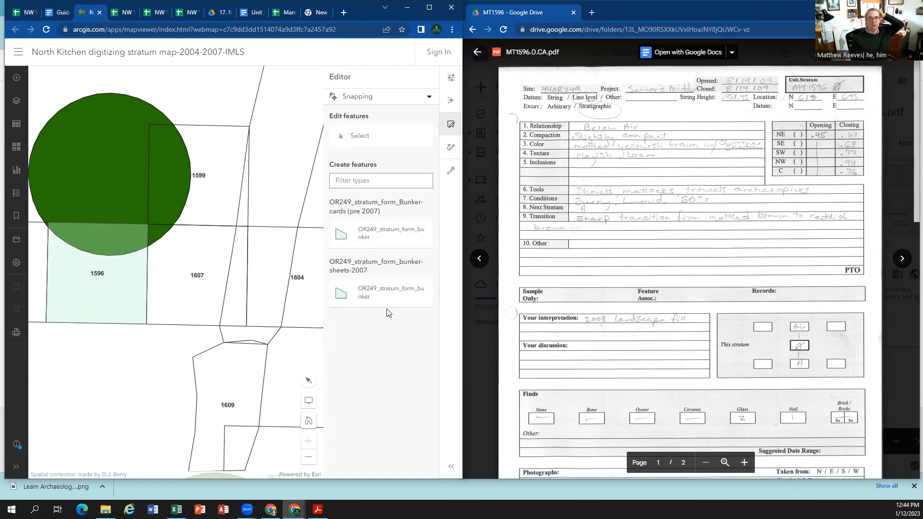
{"action": "left_click", "coordinate": [377, 299]}
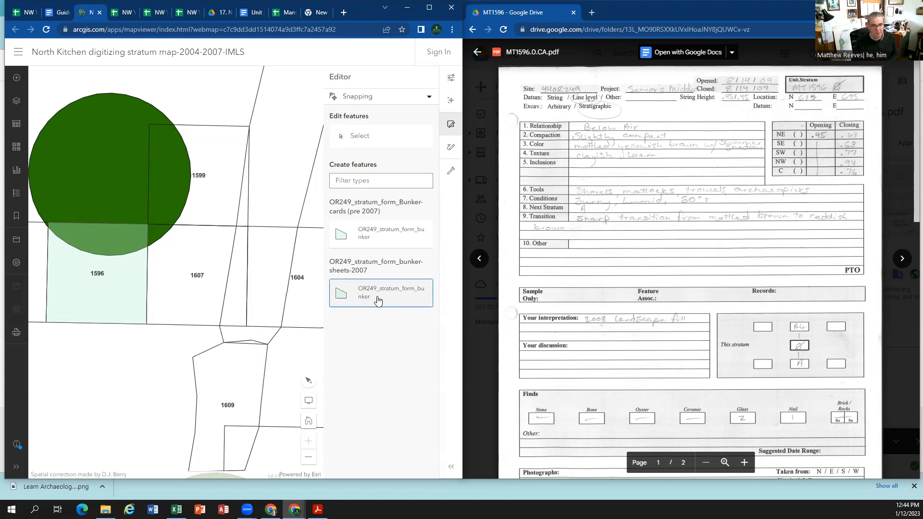
Step: Go to the start of the digitizing and transcribing guide and place the cursor below its instructional video link
{"action": "left_click", "coordinate": [62, 16]}
{"action": "scroll", "coordinate": [125, 223], "scroll_direction": "up", "scroll_amount": 10}
{"action": "left_click", "coordinate": [234, 225]}
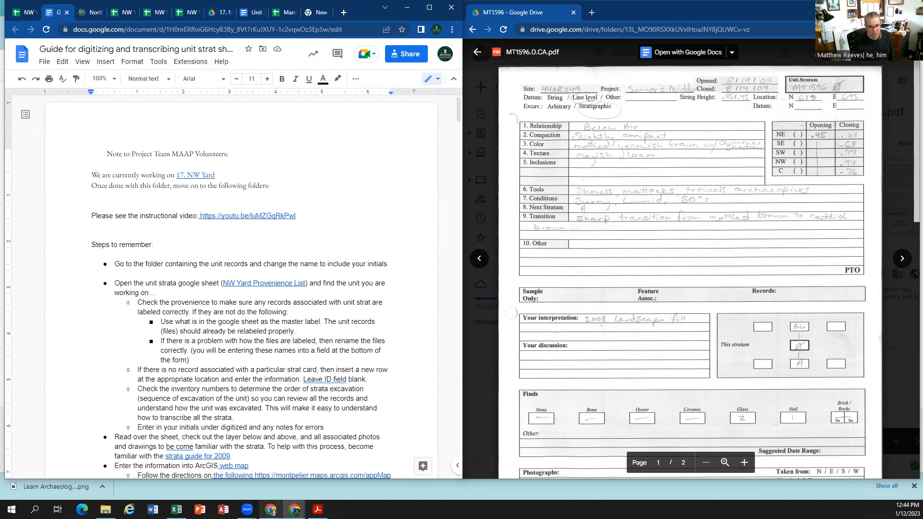
Step: Switch to the volunteers' Slack workspace and review the recent messages in the general and digitize channels
{"action": "left_click", "coordinate": [271, 510]}
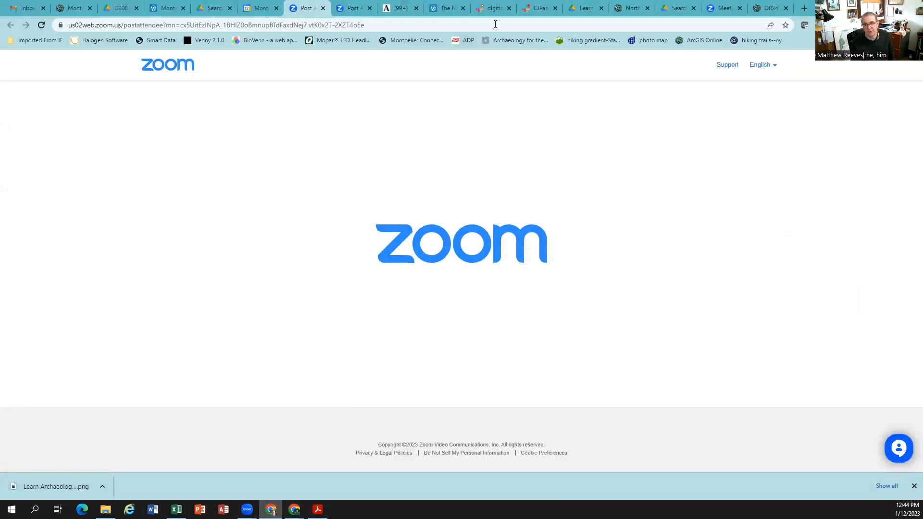
{"action": "left_click", "coordinate": [493, 8]}
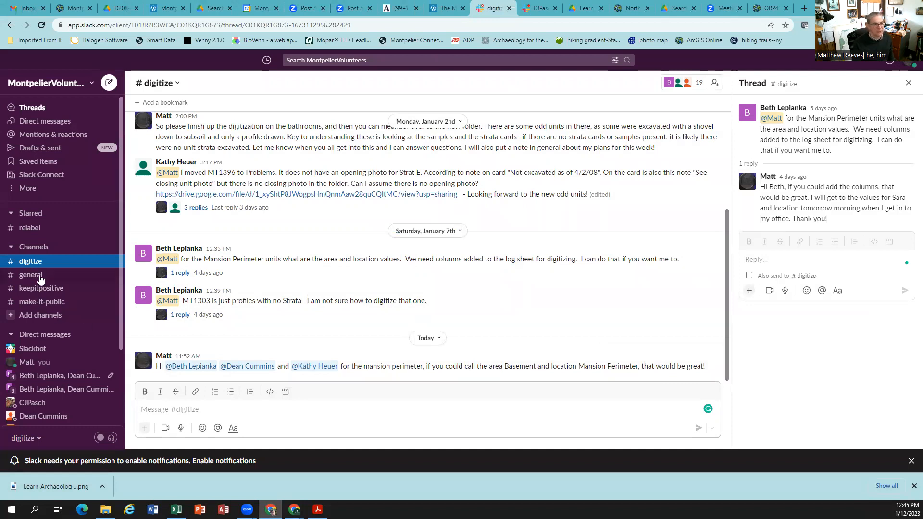
{"action": "left_click", "coordinate": [34, 275]}
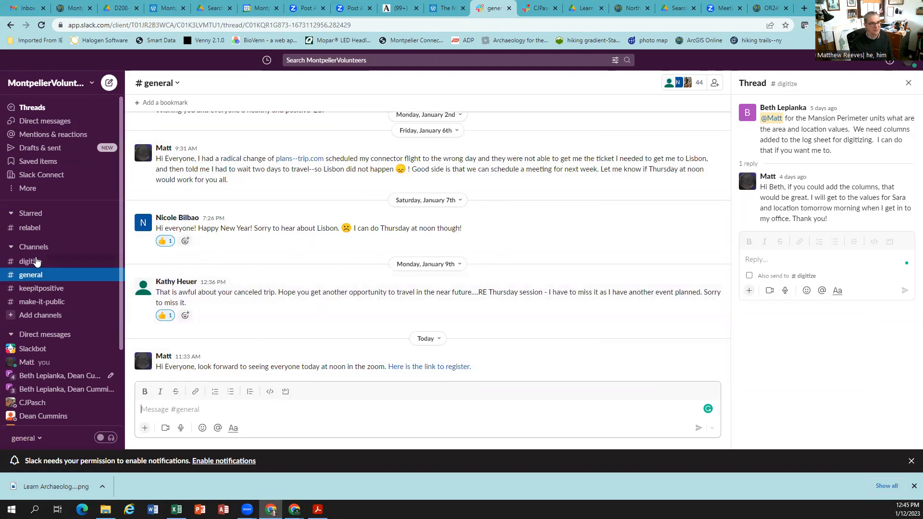
{"action": "left_click", "coordinate": [37, 262]}
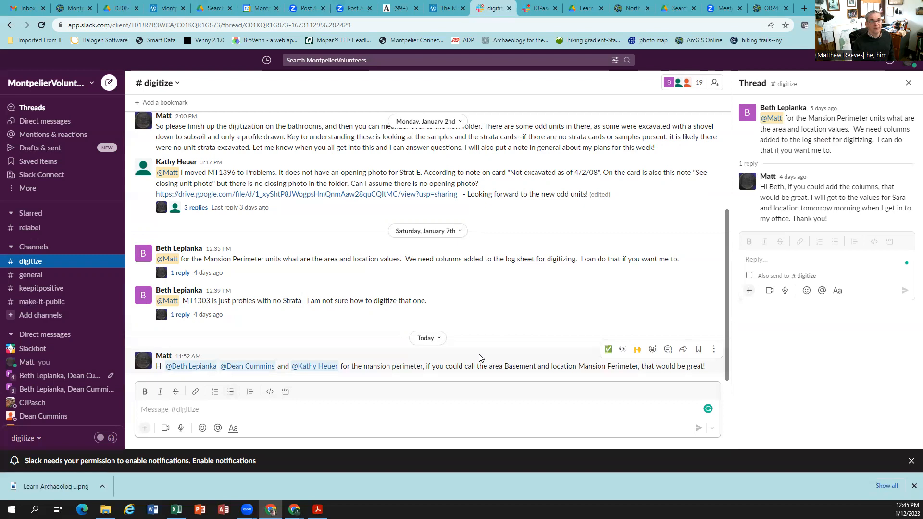
Step: Return to Google Drive in a maximized window and look through the folders and files in 17. NW Yard
{"action": "mouse_move", "coordinate": [294, 511]}
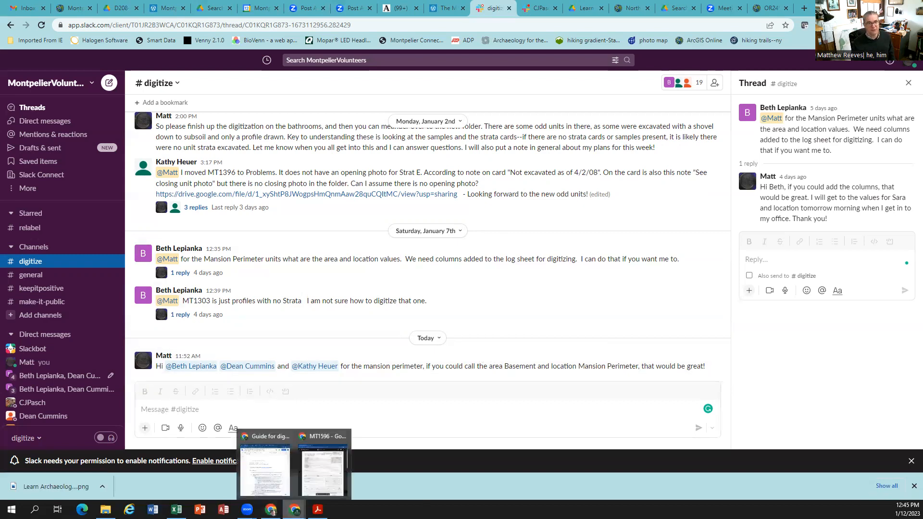
{"action": "left_click", "coordinate": [267, 472]}
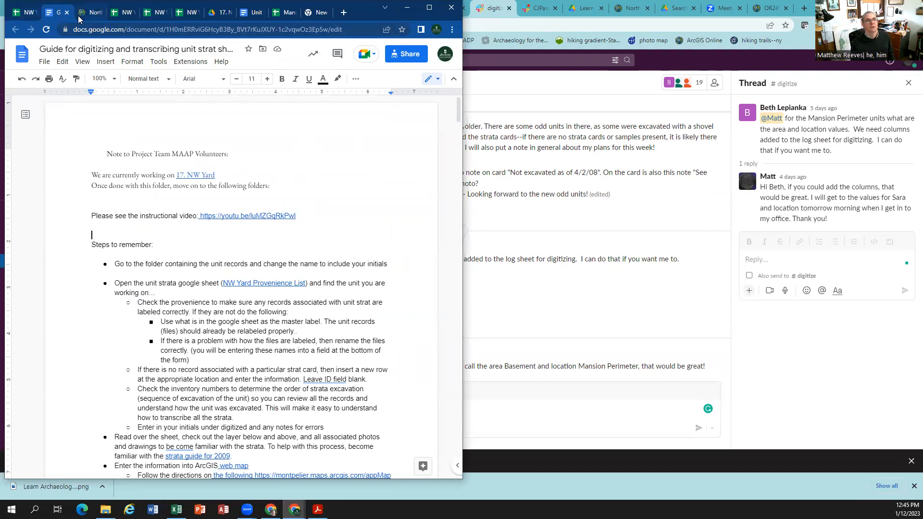
{"action": "left_click", "coordinate": [221, 13]}
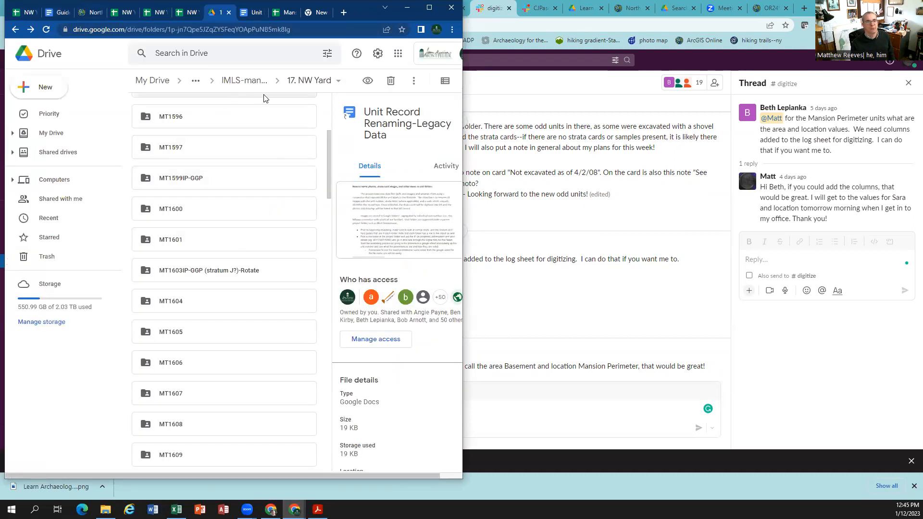
{"action": "left_click", "coordinate": [430, 7]}
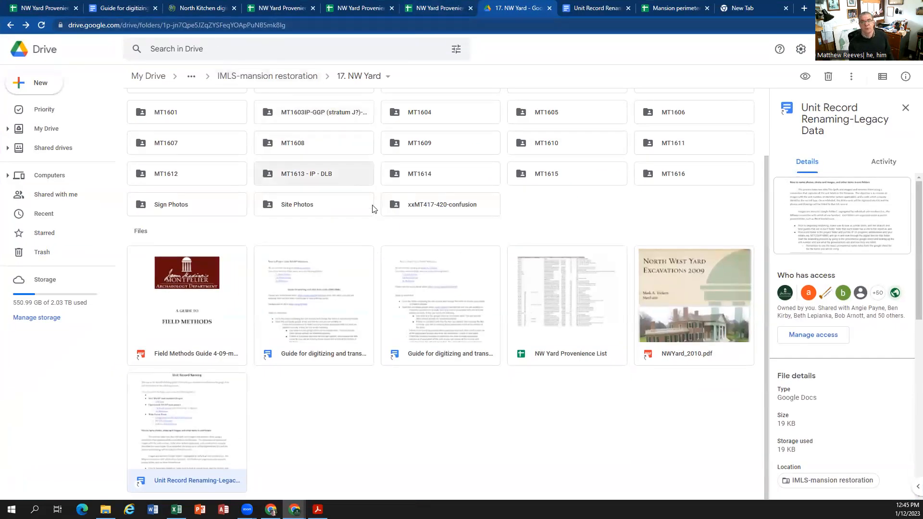
{"action": "scroll", "coordinate": [450, 134], "scroll_direction": "up", "scroll_amount": 2}
{"action": "scroll", "coordinate": [447, 123], "scroll_direction": "down", "scroll_amount": 2}
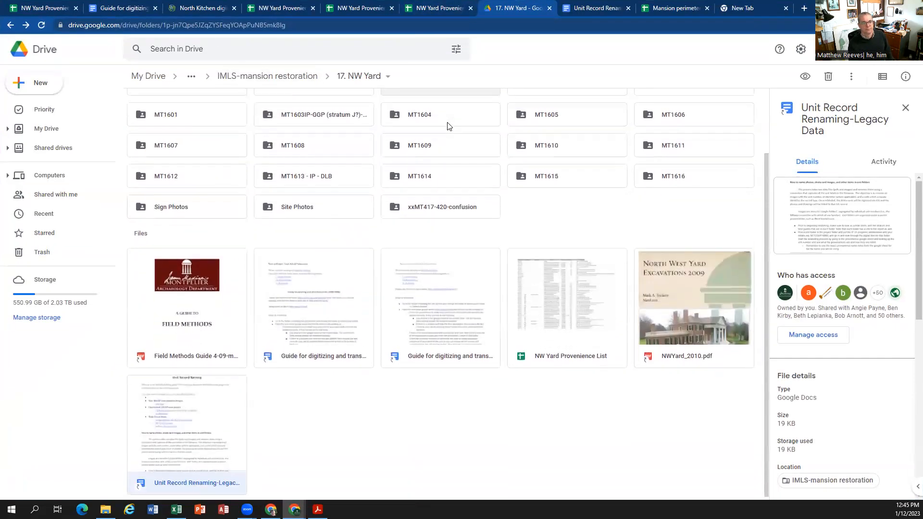
{"action": "scroll", "coordinate": [447, 123], "scroll_direction": "up", "scroll_amount": 2}
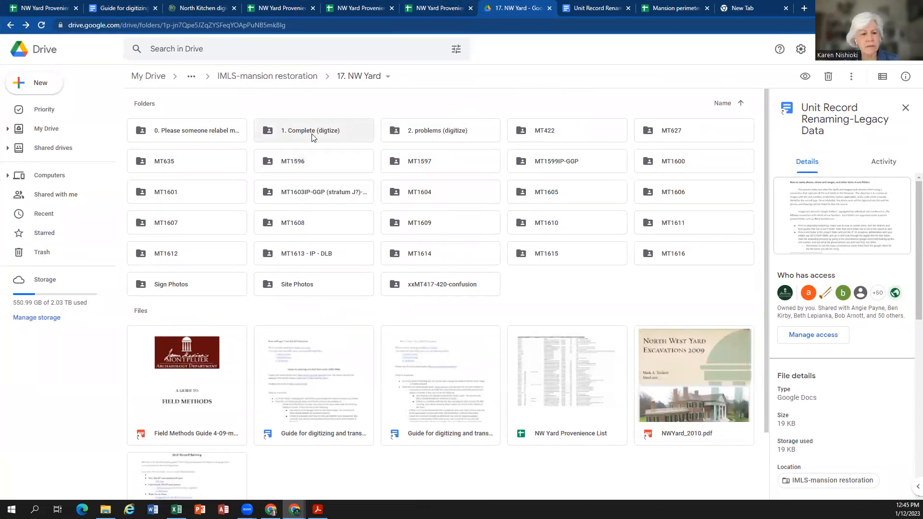
Step: Open the volunteer hours spreadsheet from the parent IMLS-mansion restoration folder
{"action": "left_click", "coordinate": [285, 76]}
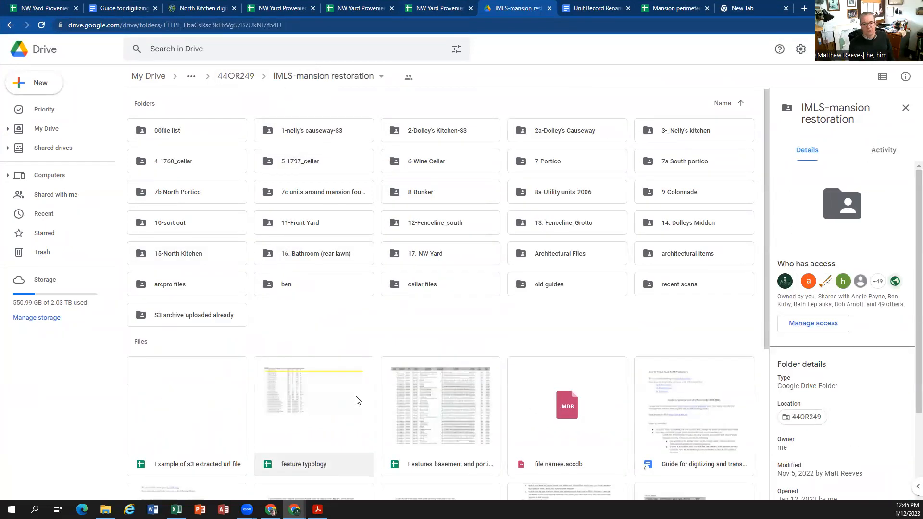
{"action": "scroll", "coordinate": [324, 288], "scroll_direction": "down", "scroll_amount": 5}
{"action": "scroll", "coordinate": [336, 337], "scroll_direction": "down", "scroll_amount": 1}
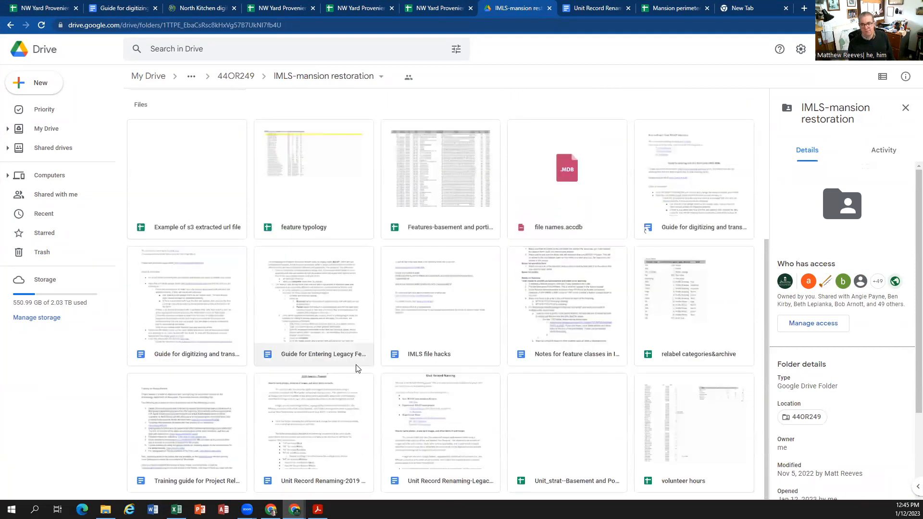
{"action": "left_click", "coordinate": [685, 442]}
{"action": "double_click", "coordinate": [685, 442]}
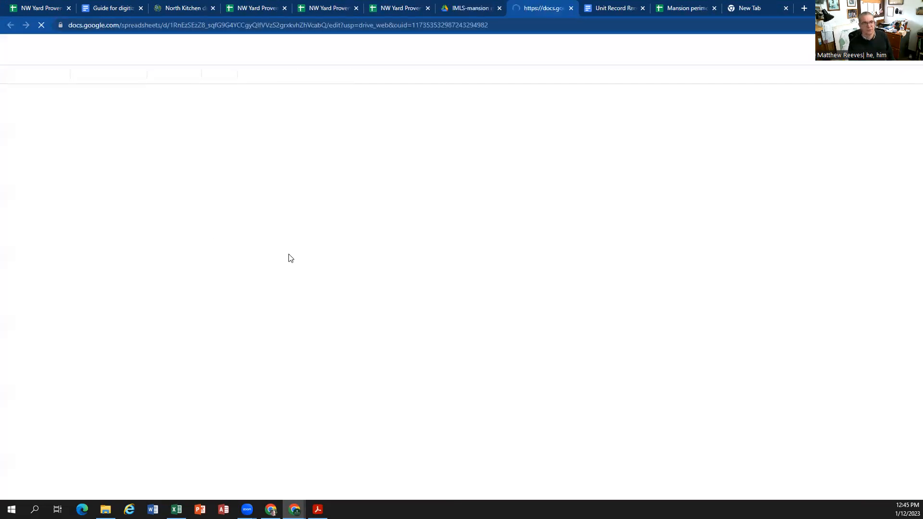
Step: Find the newest entries in the hours sheet, check where volunteers log name, date and hours, and restore the window to half width
{"action": "scroll", "coordinate": [178, 296], "scroll_direction": "down", "scroll_amount": 15}
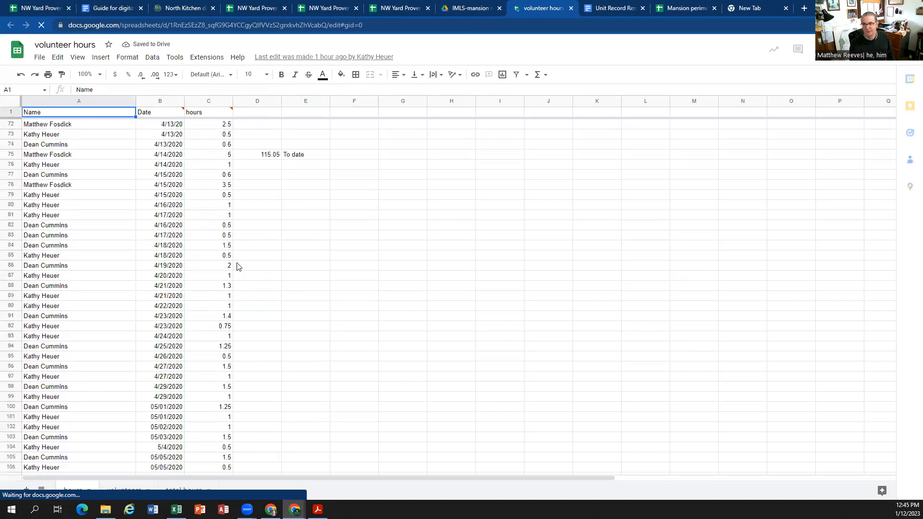
{"action": "scroll", "coordinate": [390, 301], "scroll_direction": "down", "scroll_amount": 11}
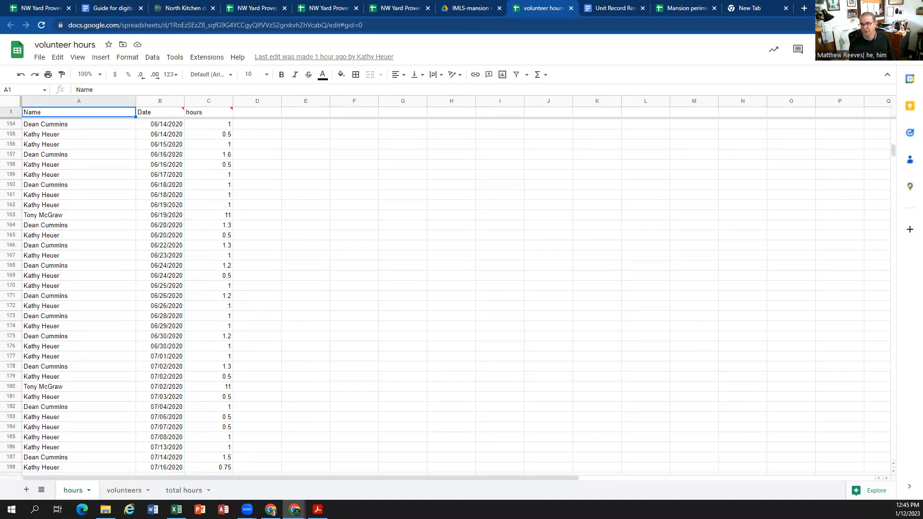
{"action": "left_click_drag", "start_coordinate": [893, 154], "coordinate": [864, 351]}
{"action": "scroll", "coordinate": [864, 351], "scroll_direction": "down", "scroll_amount": 5}
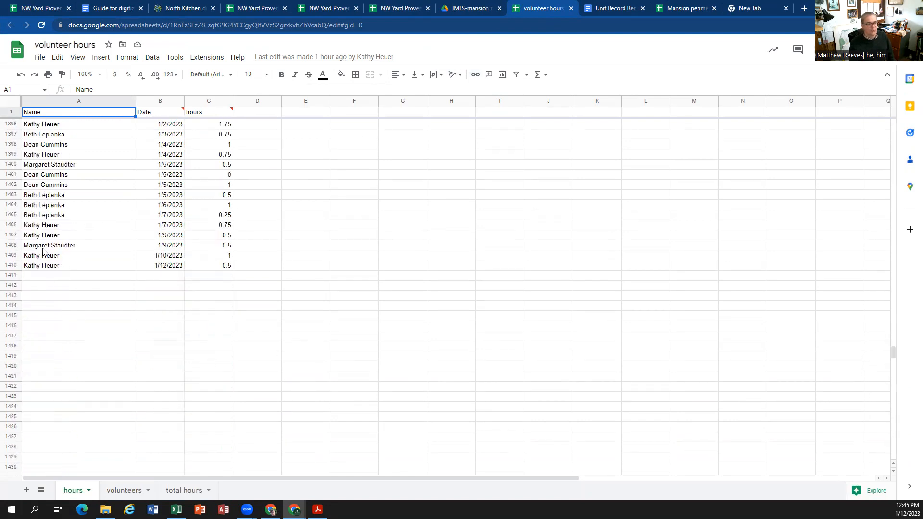
{"action": "left_click", "coordinate": [66, 257]}
{"action": "left_click", "coordinate": [65, 276]}
{"action": "left_click", "coordinate": [71, 247]}
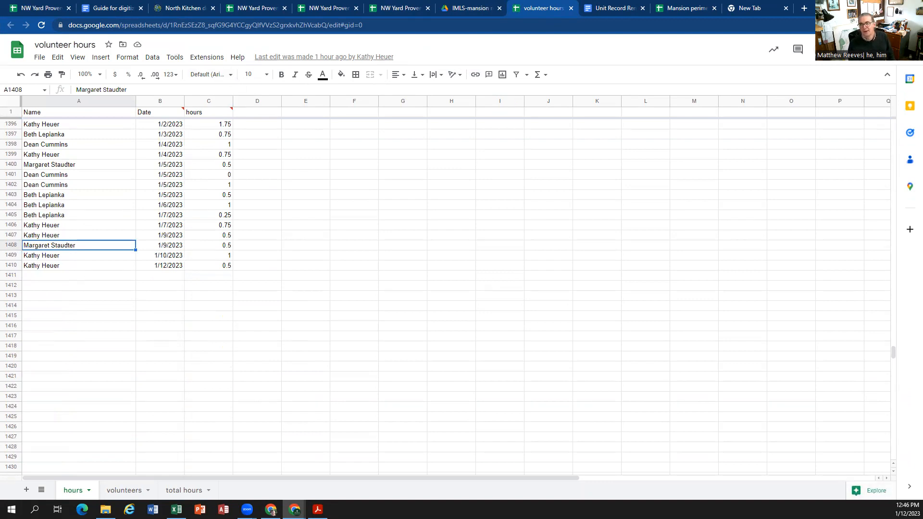
{"action": "left_click", "coordinate": [891, 7]}
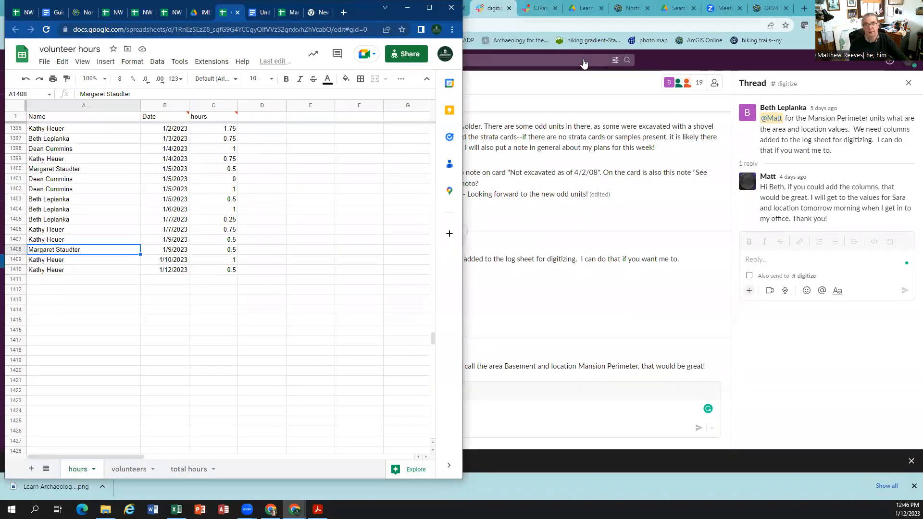
{"action": "left_click", "coordinate": [560, 26]}
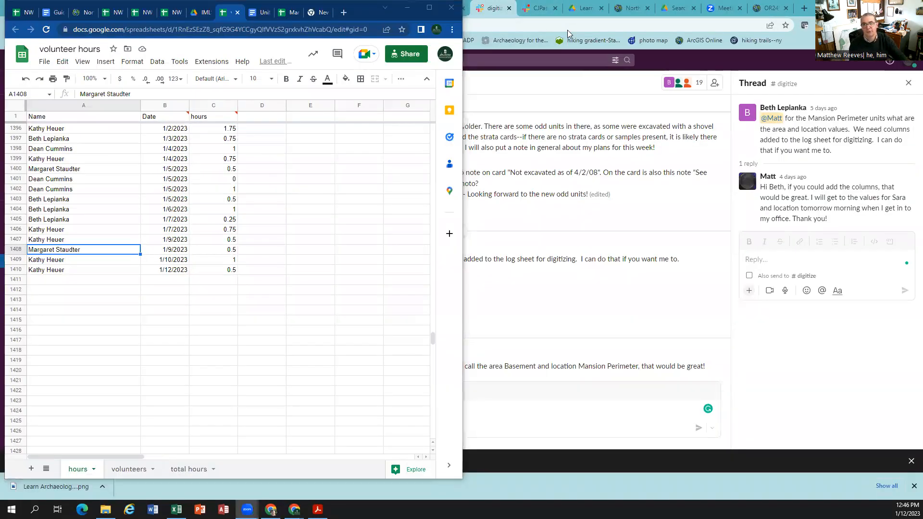